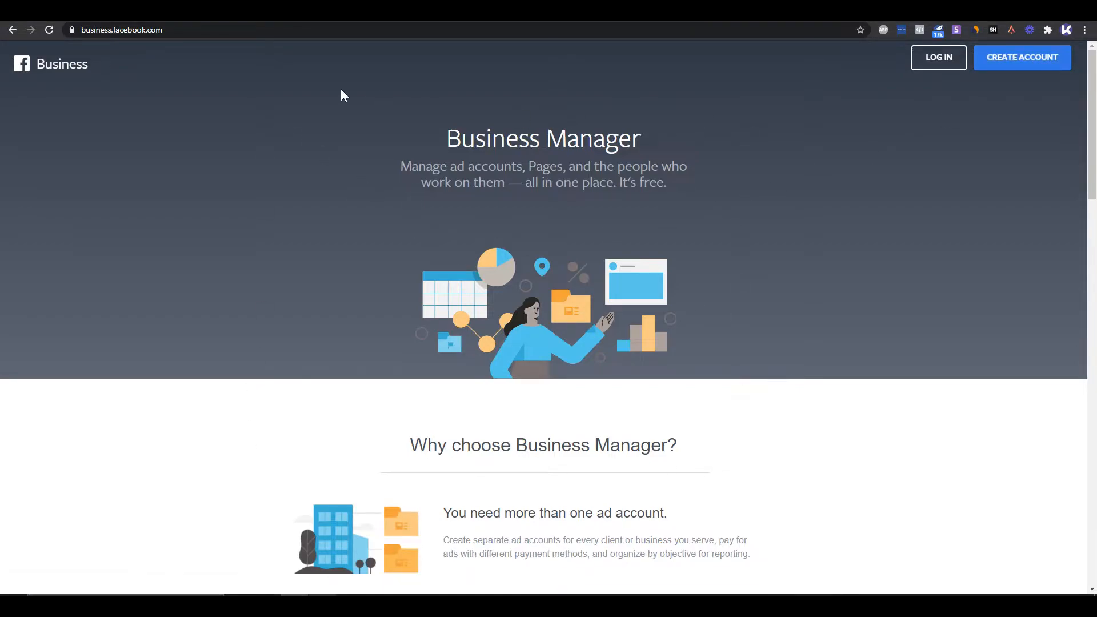
- Log in to Business Manager and open the Business Settings of the Test business
{"action": "left_click", "coordinate": [946, 65]}
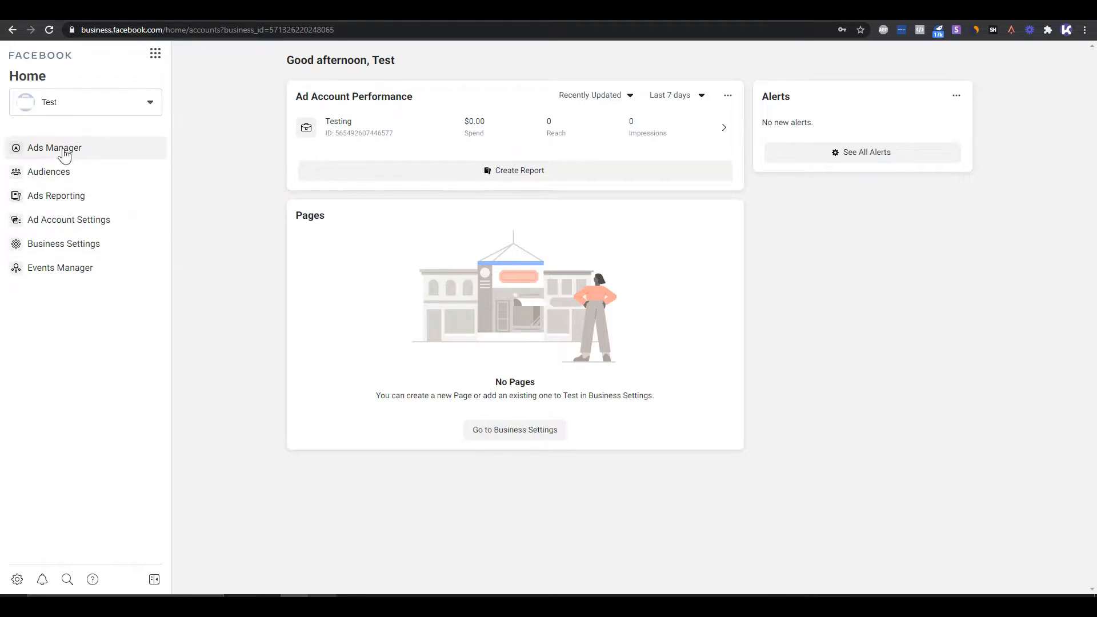
{"action": "left_click", "coordinate": [55, 252]}
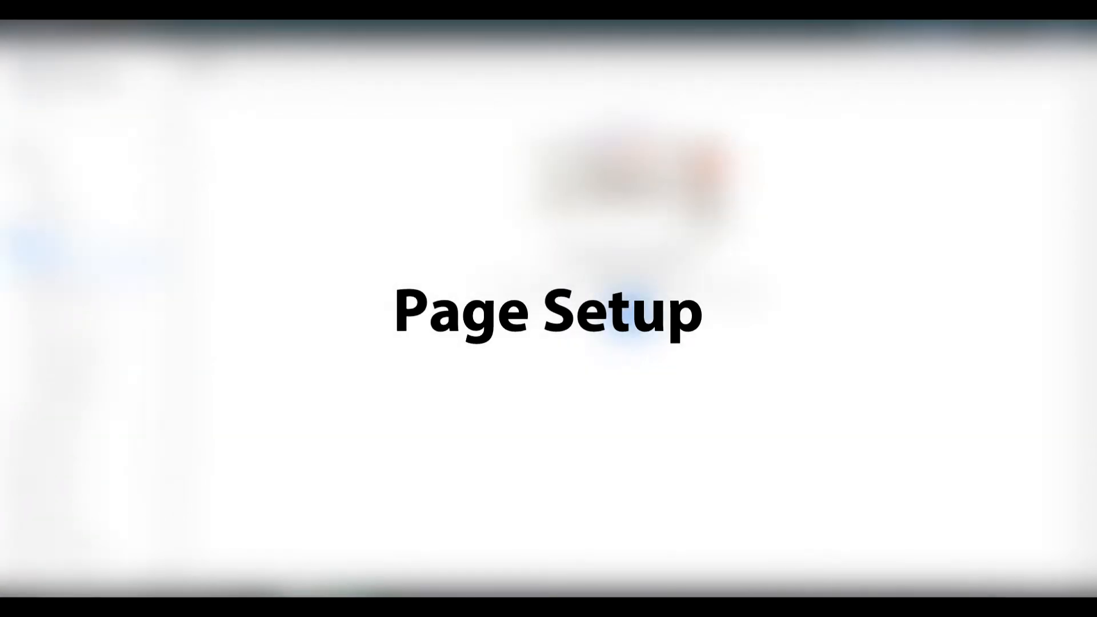
{"action": "left_click", "coordinate": [642, 316]}
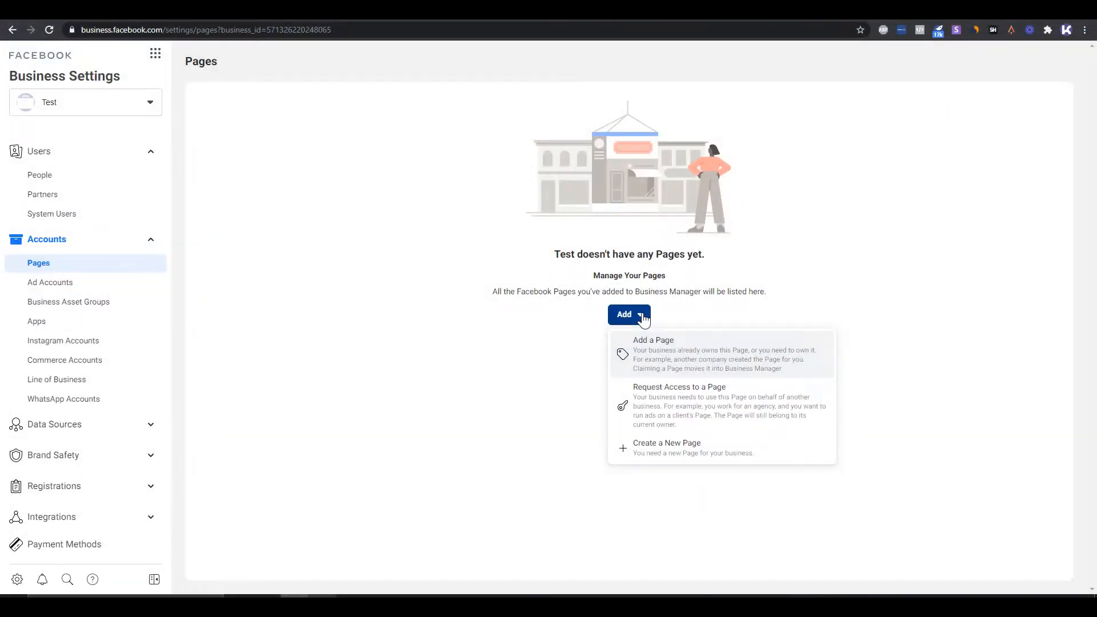
{"action": "left_click", "coordinate": [760, 363]}
{"action": "left_click", "coordinate": [474, 269]}
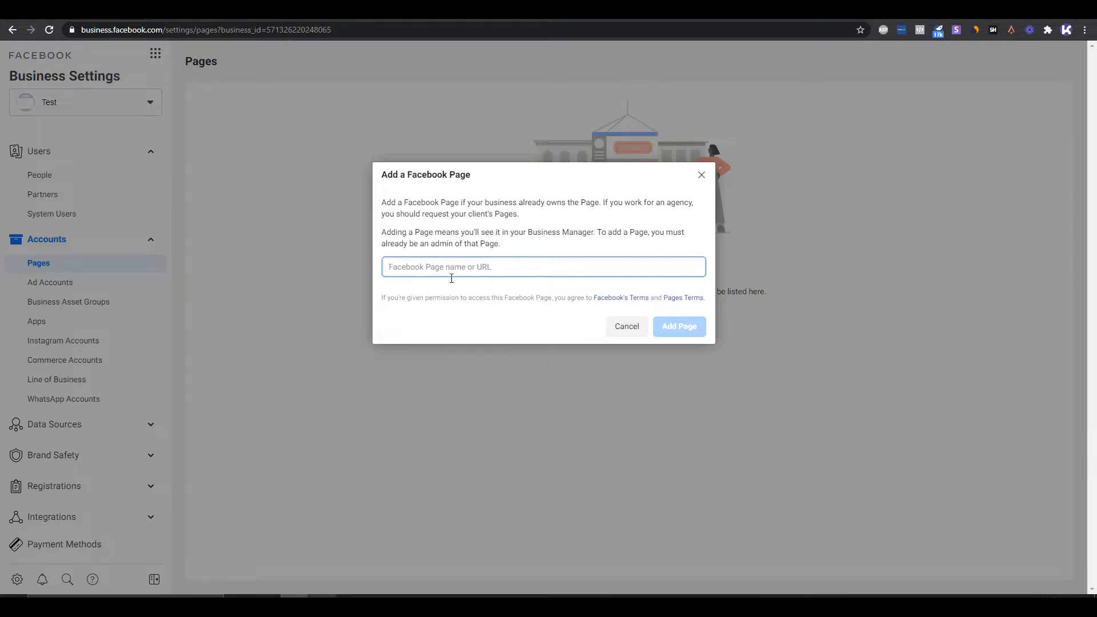
{"action": "left_click", "coordinate": [702, 175]}
- Create a new Facebook Page named "Demo Page" for the business and choose its category
{"action": "left_click", "coordinate": [636, 316]}
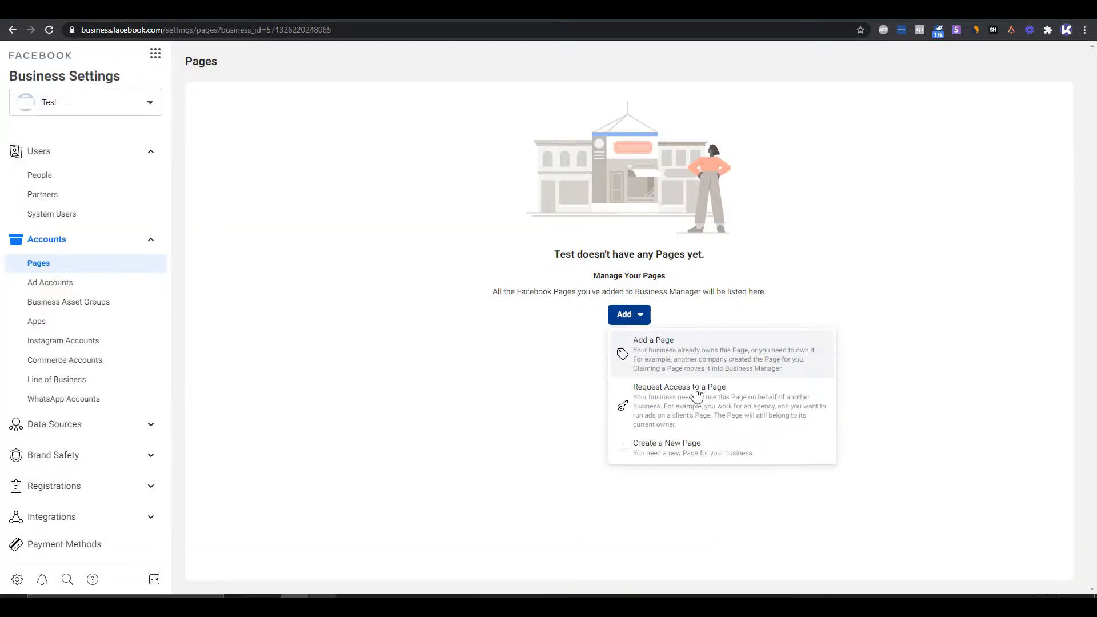
{"action": "left_click", "coordinate": [692, 450]}
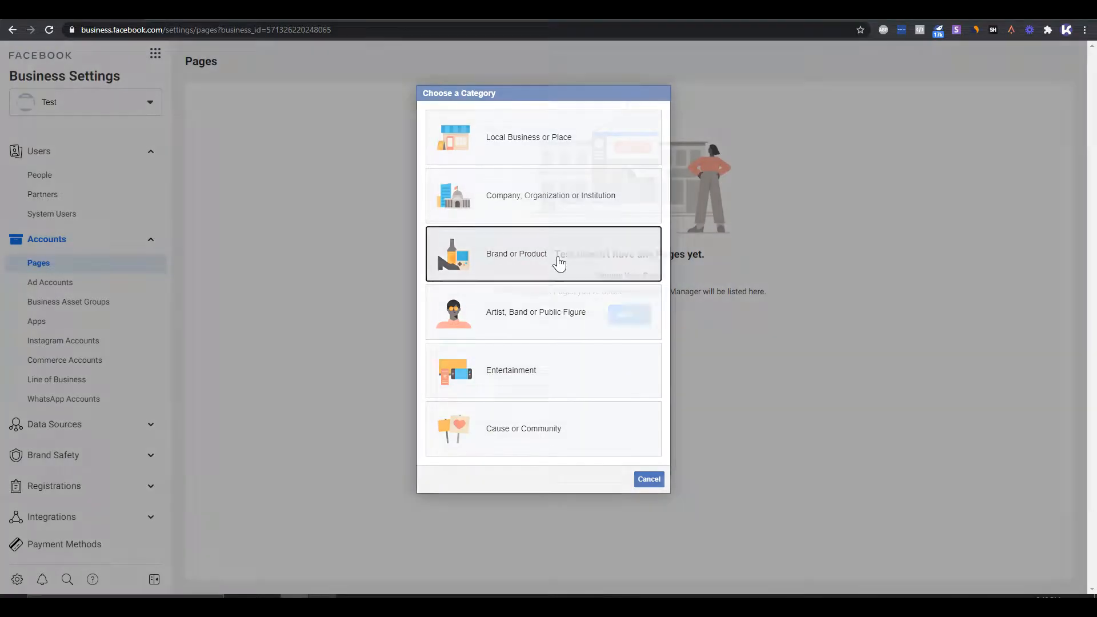
{"action": "left_click", "coordinate": [557, 260]}
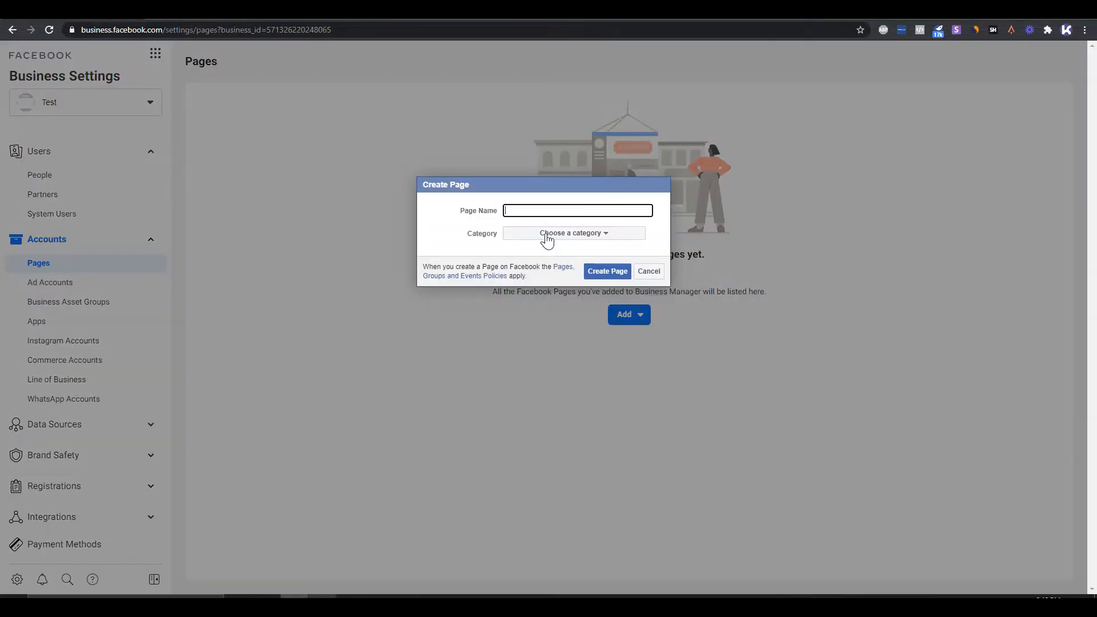
{"action": "type", "text": "Demo Page"}
{"action": "left_click", "coordinate": [577, 234]}
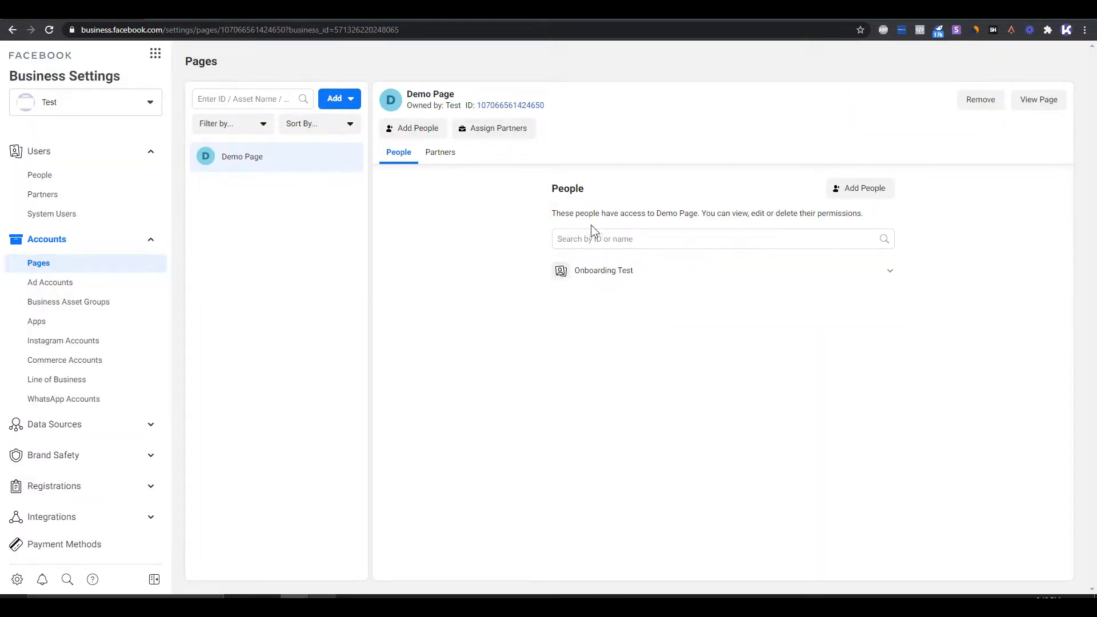
- Expand the assigned person's access details for Demo Page to review their permissions
{"action": "left_click", "coordinate": [570, 197]}
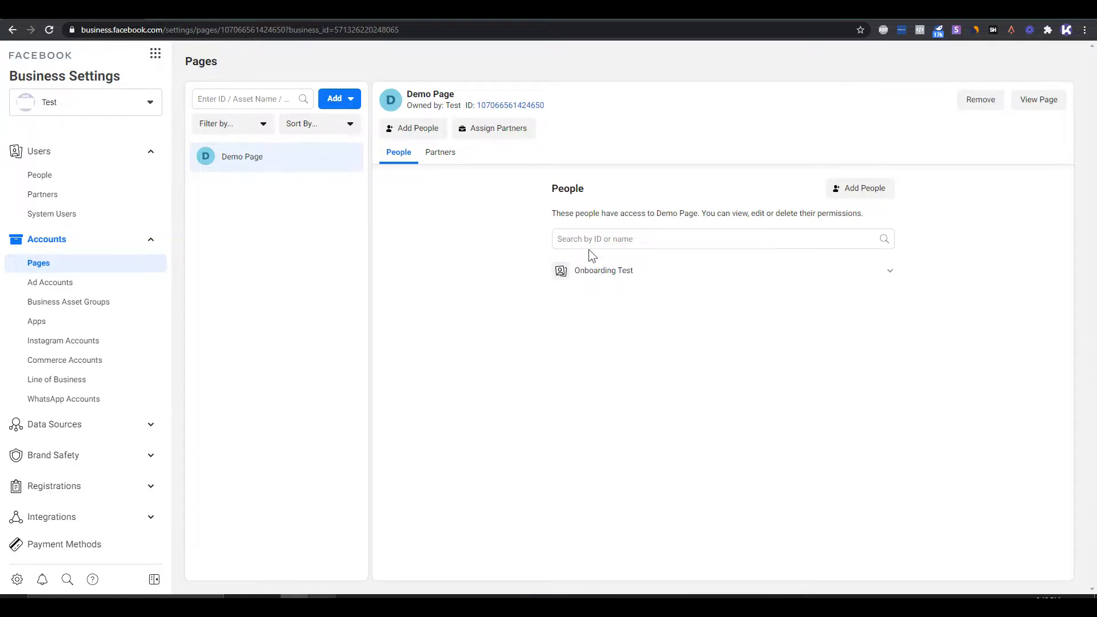
{"action": "left_click", "coordinate": [890, 272]}
{"action": "left_click", "coordinate": [875, 465]}
{"action": "left_click", "coordinate": [766, 568]}
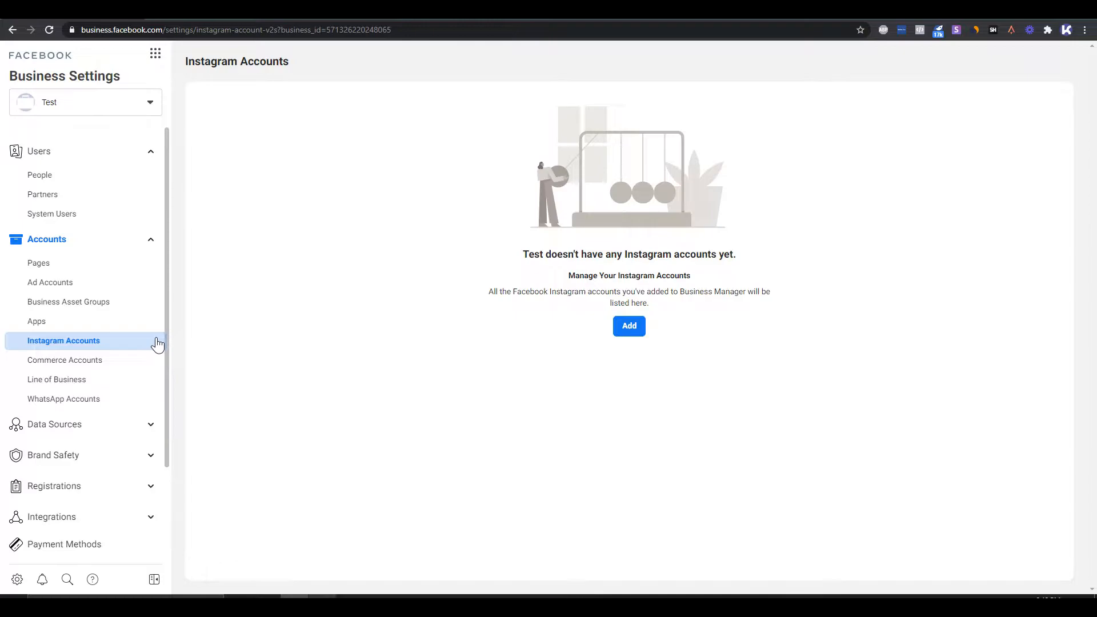
- Compare the Pages and Instagram Accounts settings, view the option for connecting an Instagram account, and close it
{"action": "left_click", "coordinate": [105, 268]}
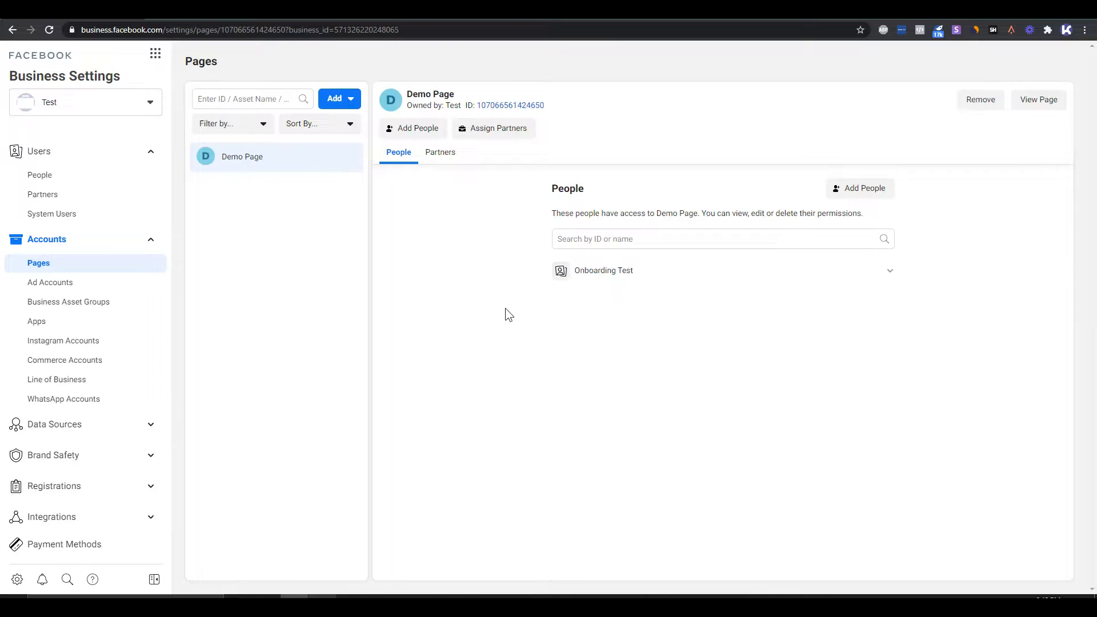
{"action": "left_click", "coordinate": [94, 343]}
{"action": "left_click", "coordinate": [74, 267]}
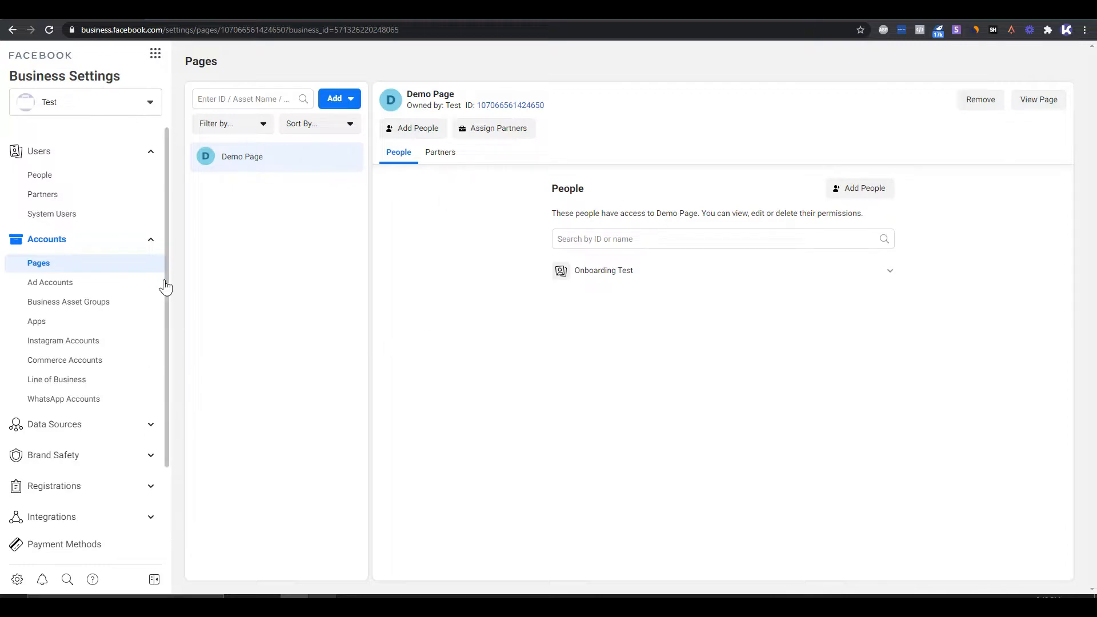
{"action": "left_click", "coordinate": [95, 338]}
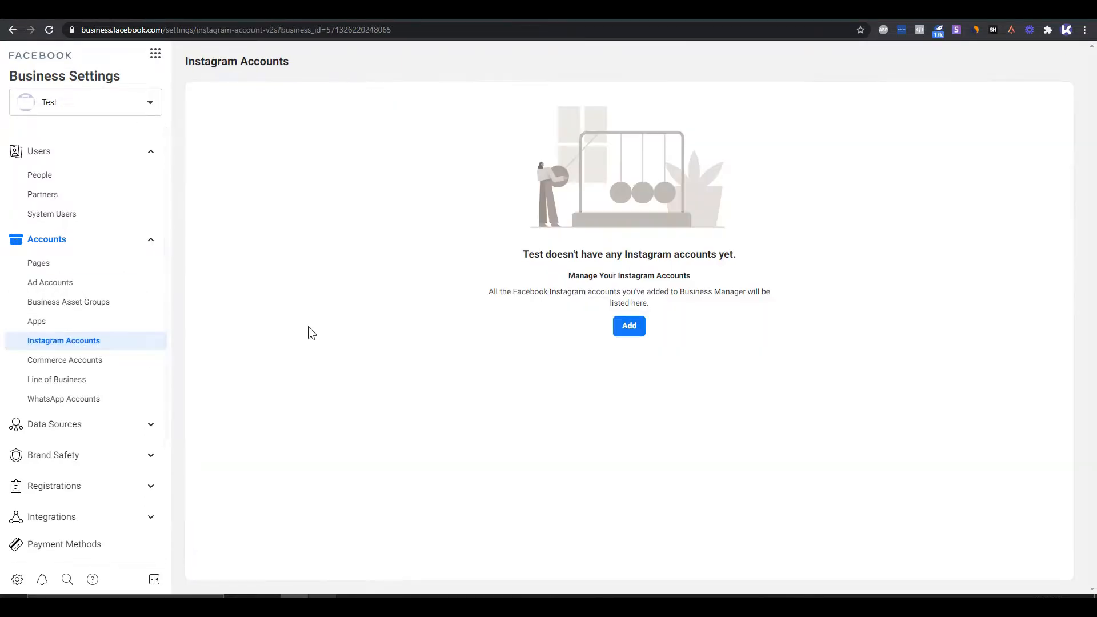
{"action": "left_click", "coordinate": [630, 327]}
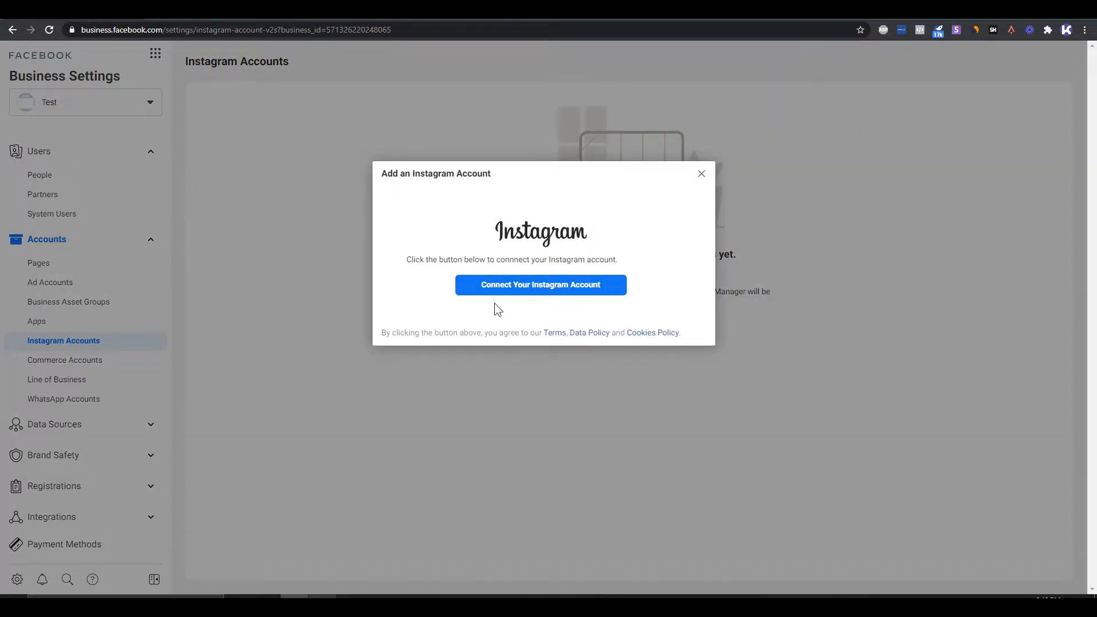
{"action": "left_click", "coordinate": [702, 174]}
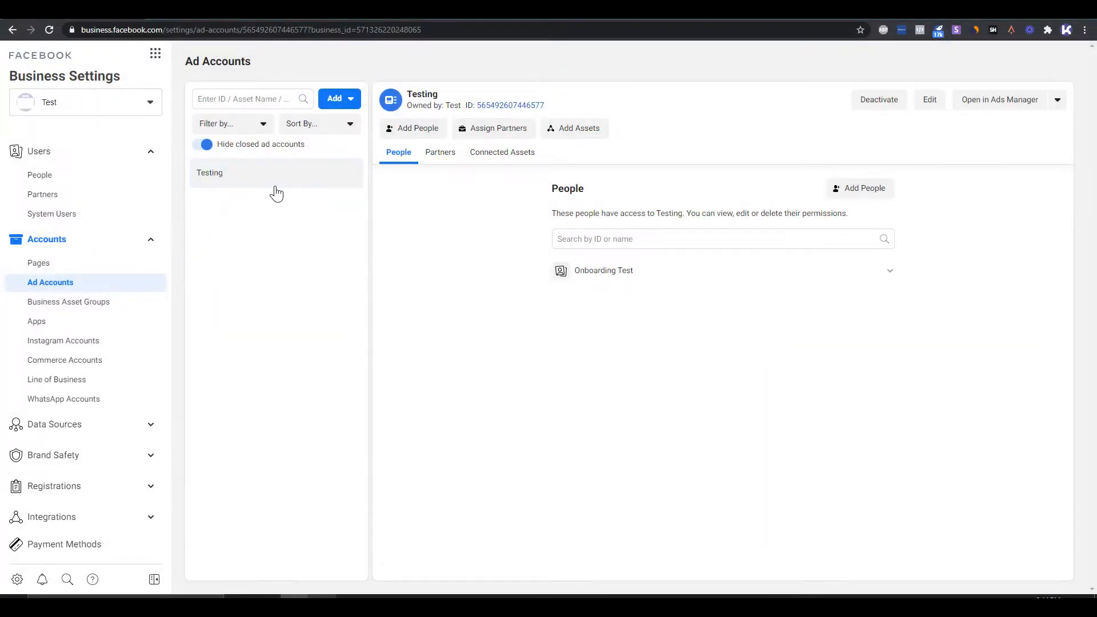
- Review the options for adding an ad account and the assigned person's permissions on the Testing ad account
{"action": "left_click", "coordinate": [343, 99]}
{"action": "mouse_move", "coordinate": [338, 234]}
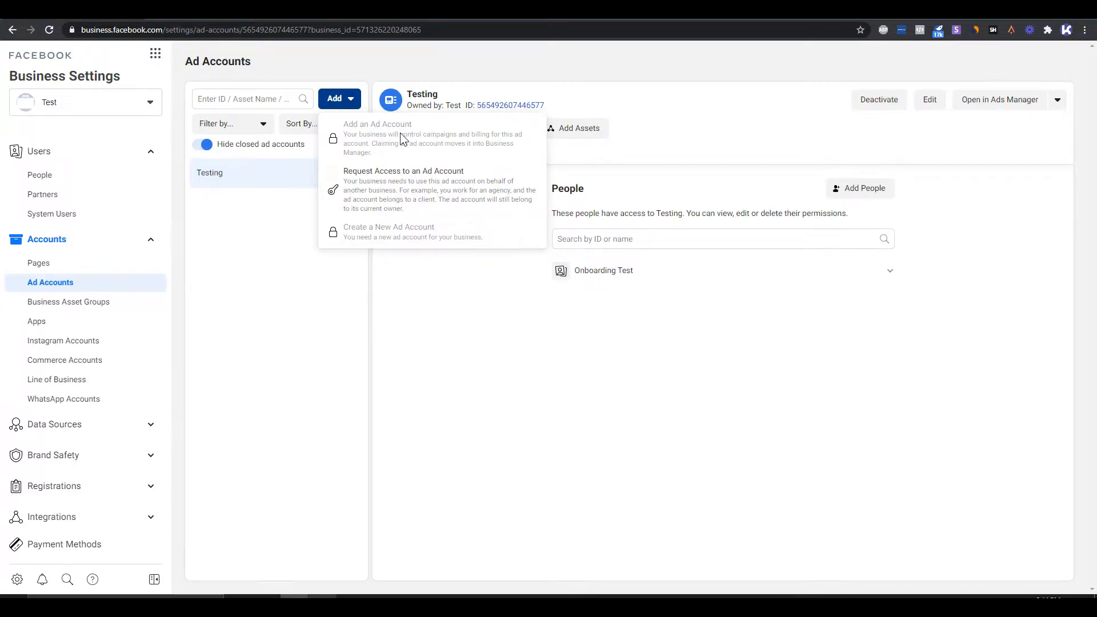
{"action": "left_click", "coordinate": [441, 317]}
{"action": "left_click", "coordinate": [892, 273]}
{"action": "left_click", "coordinate": [893, 274]}
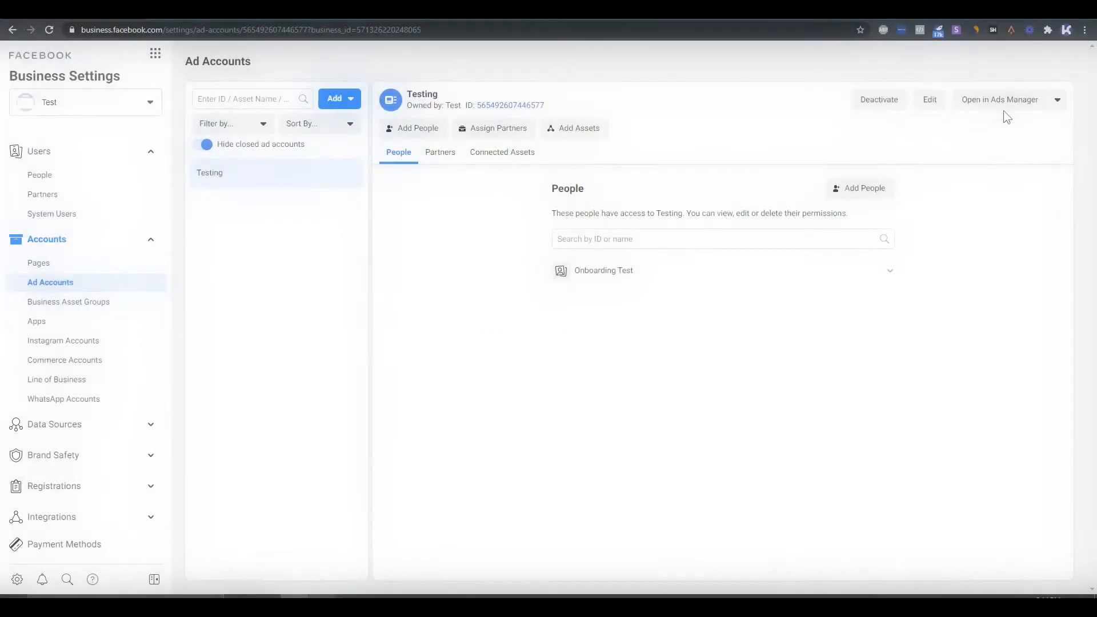
- Open the Testing ad account in Ads Manager and go to its Ad Account Settings
{"action": "left_click", "coordinate": [1020, 103]}
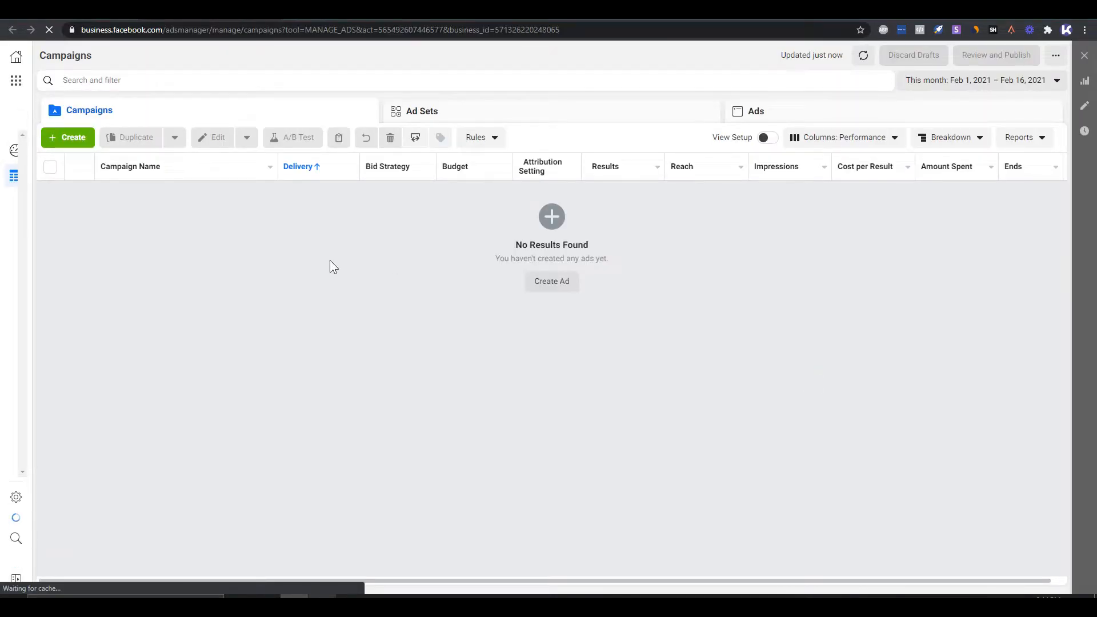
{"action": "left_click", "coordinate": [15, 85]}
{"action": "left_click", "coordinate": [83, 174]}
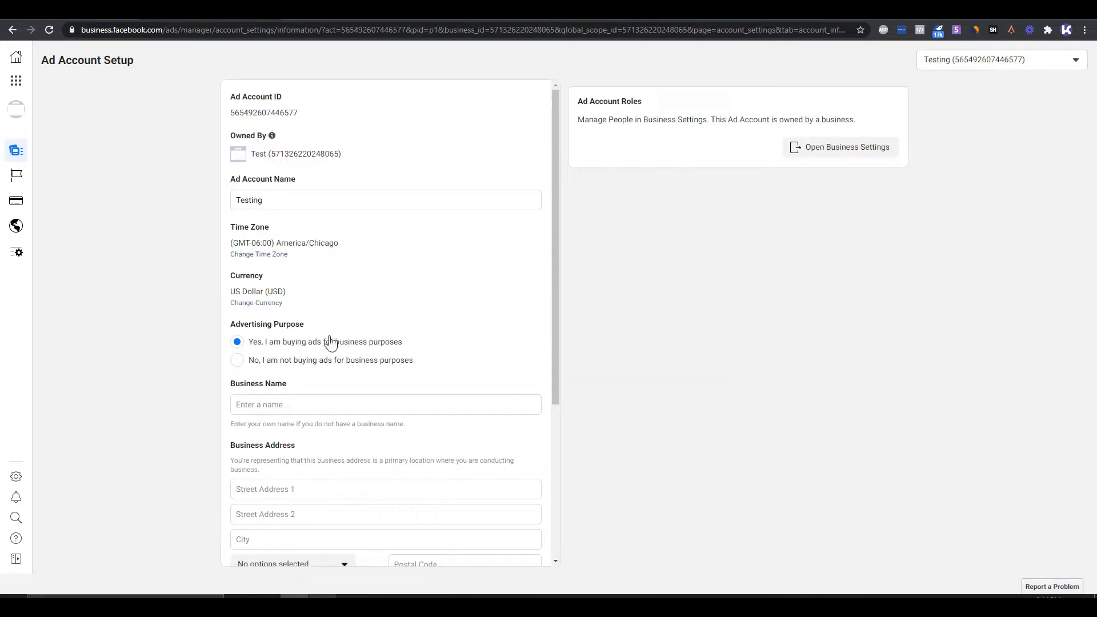
- Examine the Ad Account Setup form, including the business name, address, country, tax ID and ad agency fields
{"action": "scroll", "coordinate": [451, 374], "scroll_direction": "down", "scroll_amount": 4}
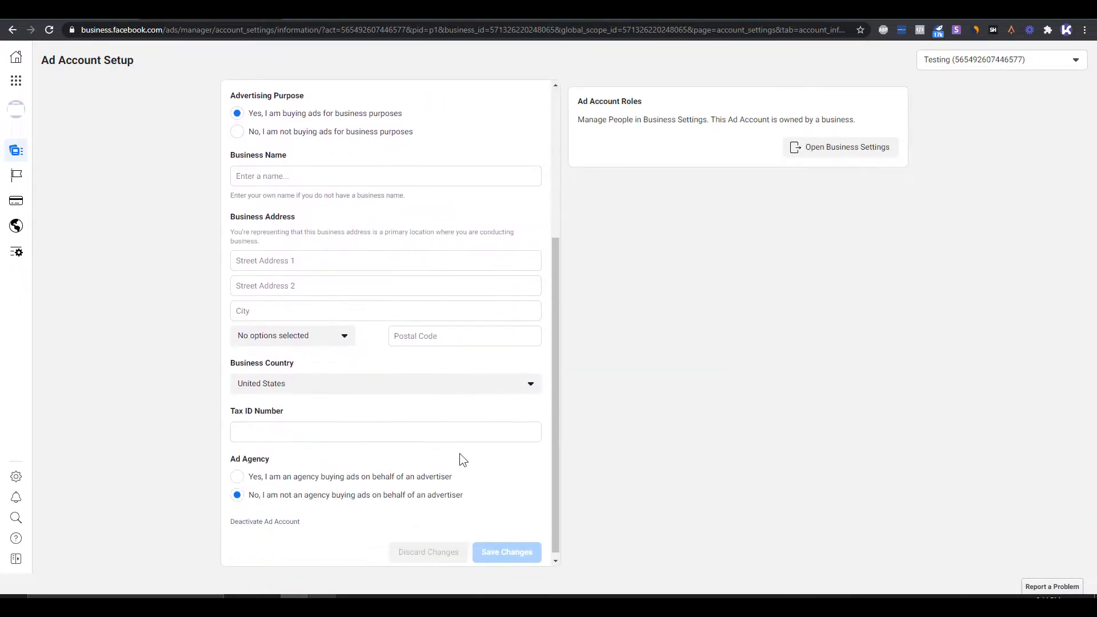
{"action": "scroll", "coordinate": [460, 441], "scroll_direction": "up", "scroll_amount": 1}
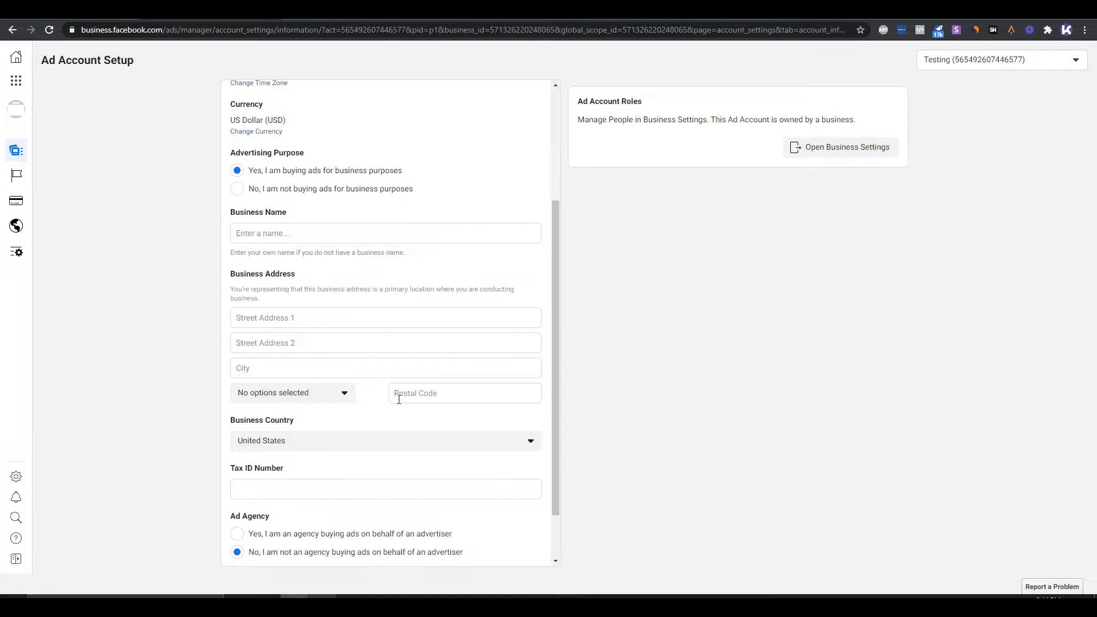
{"action": "scroll", "coordinate": [425, 506], "scroll_direction": "down", "scroll_amount": 1}
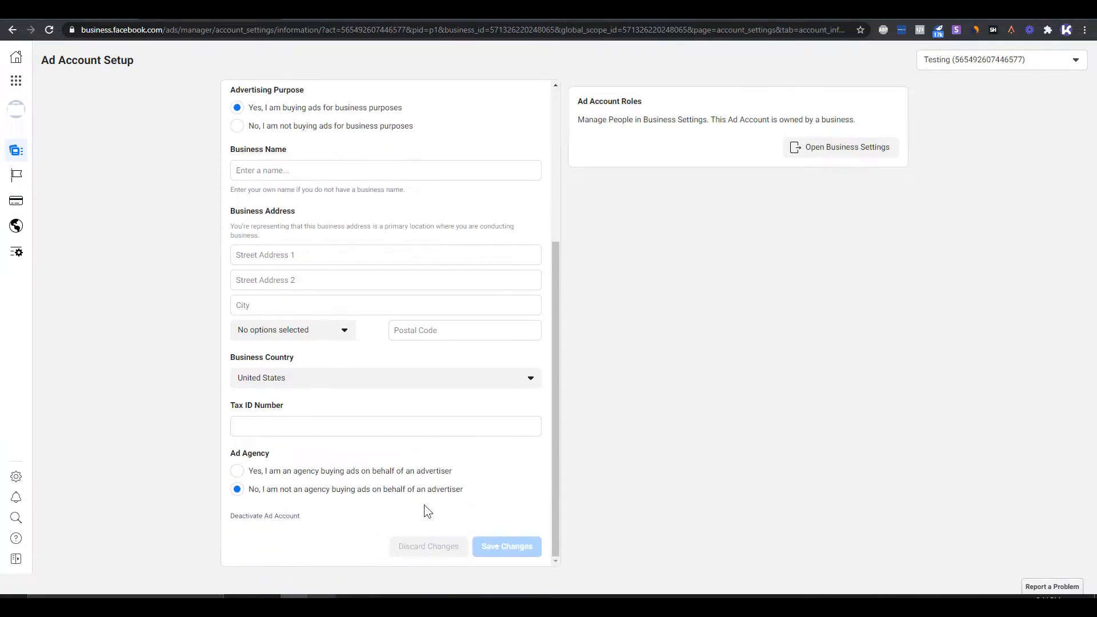
{"action": "scroll", "coordinate": [425, 506], "scroll_direction": "up", "scroll_amount": 4}
{"action": "scroll", "coordinate": [428, 462], "scroll_direction": "down", "scroll_amount": 4}
{"action": "scroll", "coordinate": [434, 490], "scroll_direction": "up", "scroll_amount": 4}
{"action": "scroll", "coordinate": [452, 501], "scroll_direction": "down", "scroll_amount": 4}
{"action": "scroll", "coordinate": [502, 546], "scroll_direction": "up", "scroll_amount": 4}
- Open the Payment Settings of the Testing ad account and bring up the form for adding a payment method
{"action": "mouse_move", "coordinate": [14, 155]}
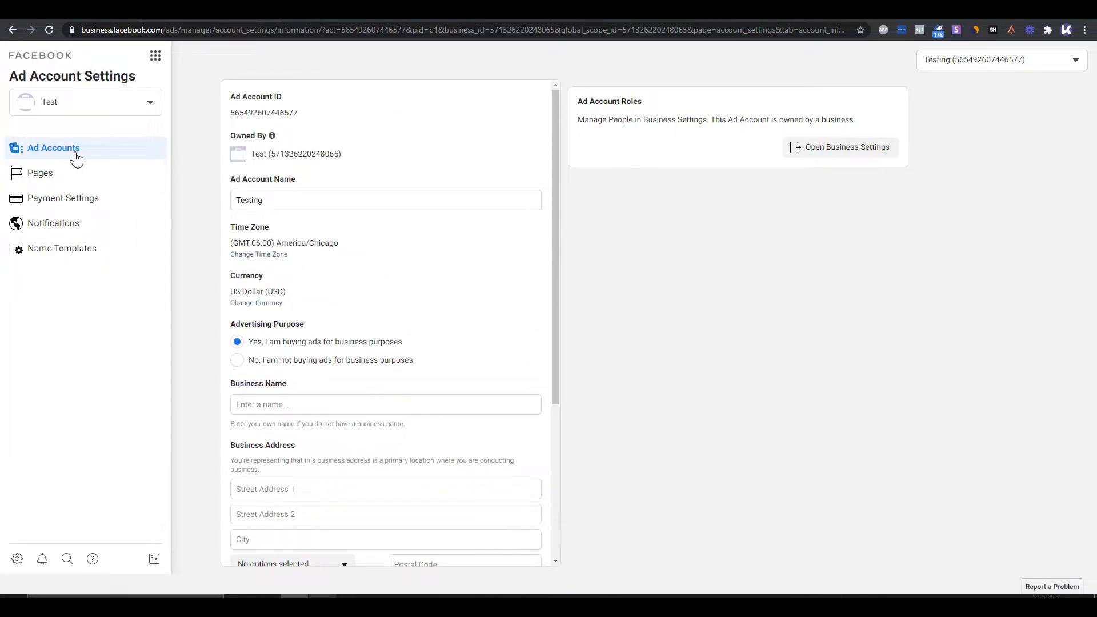
{"action": "left_click", "coordinate": [114, 203]}
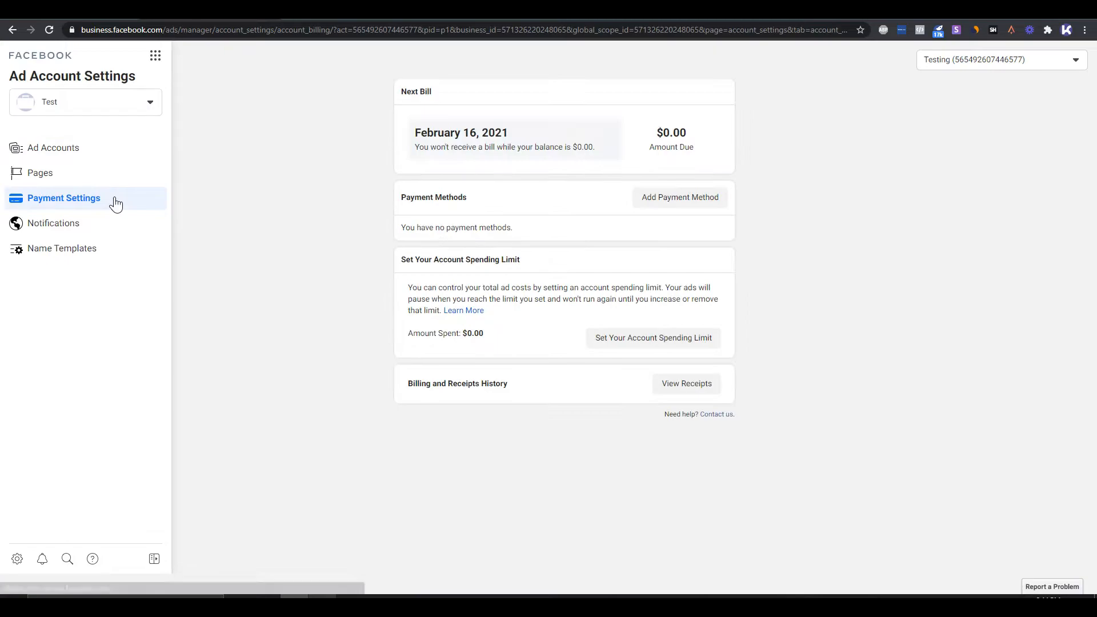
{"action": "left_click", "coordinate": [702, 201]}
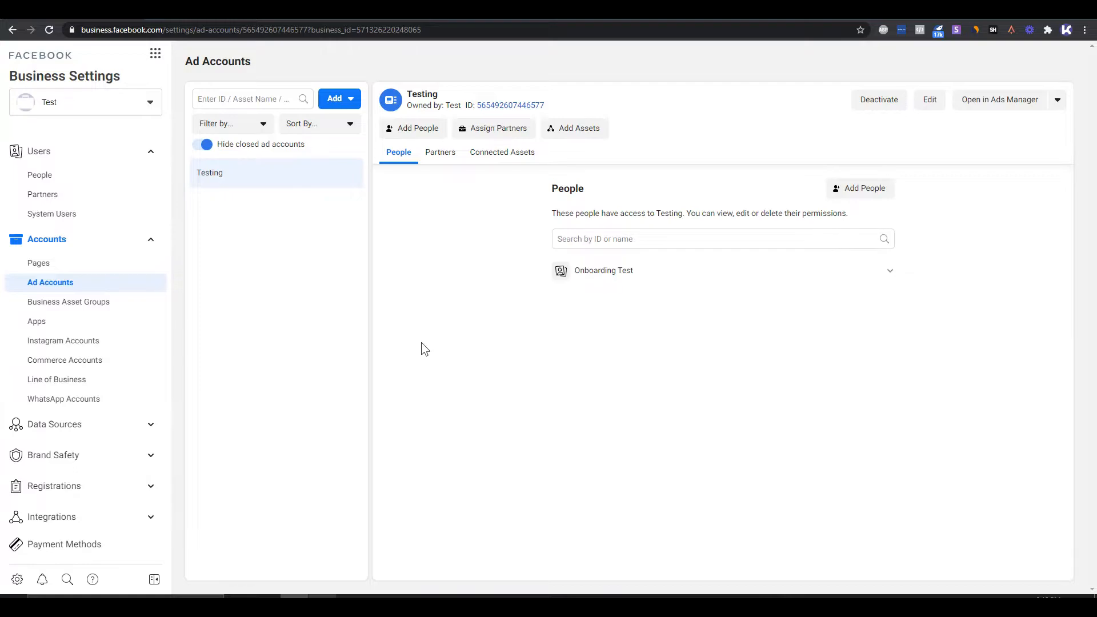
{"action": "left_click", "coordinate": [73, 424]}
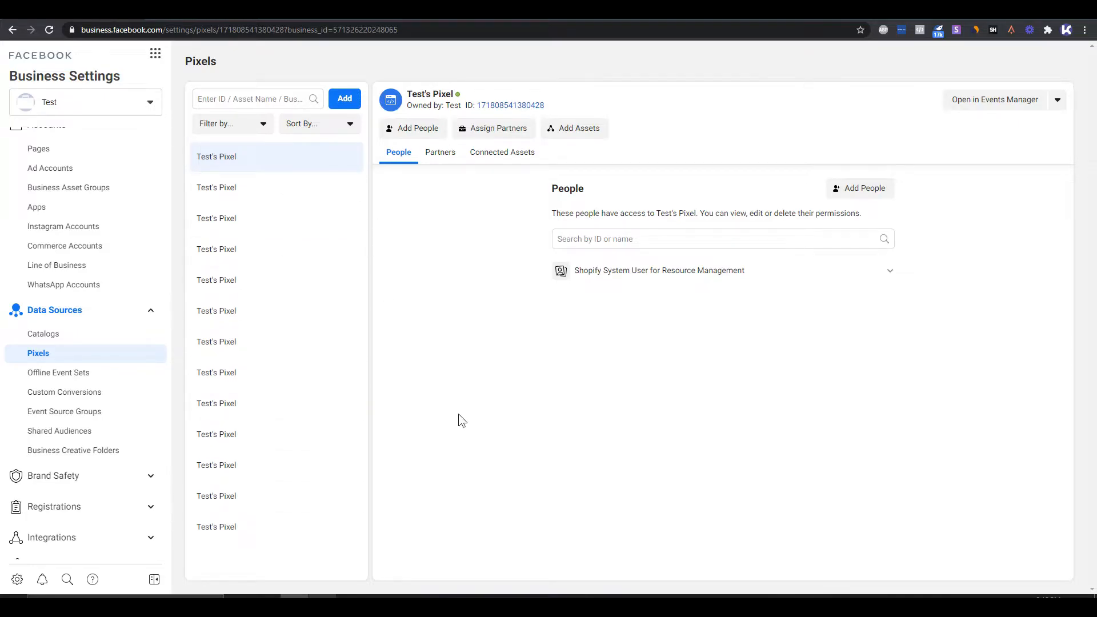
{"action": "left_click", "coordinate": [344, 98]}
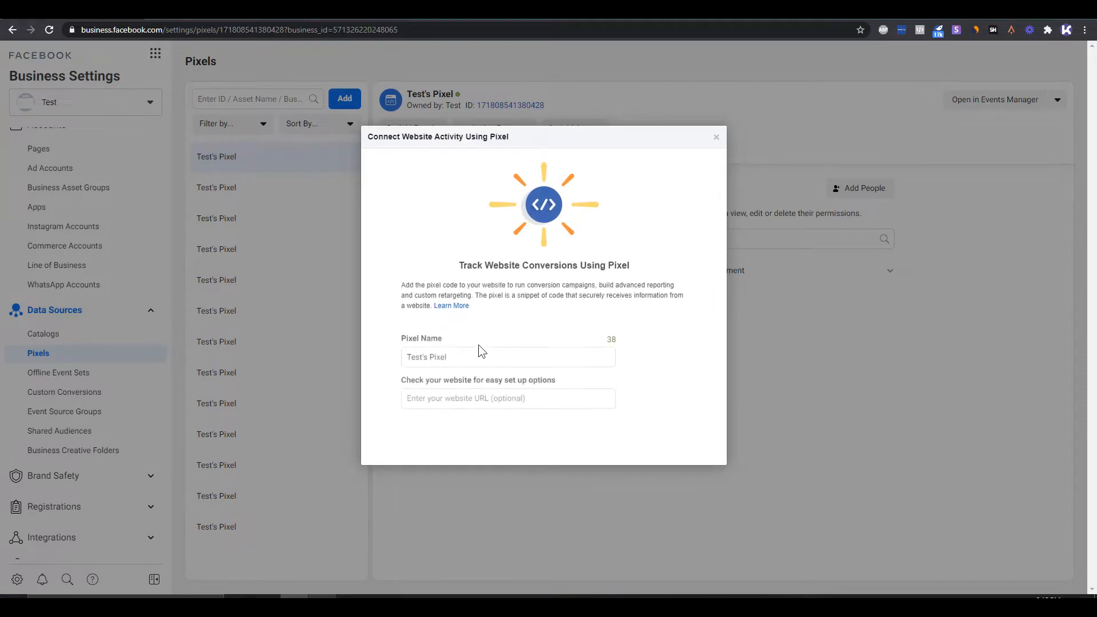
{"action": "left_click_drag", "start_coordinate": [427, 355], "coordinate": [389, 354]}
{"action": "type", "text": "Real's Pixel"}
{"action": "left_click", "coordinate": [693, 447]}
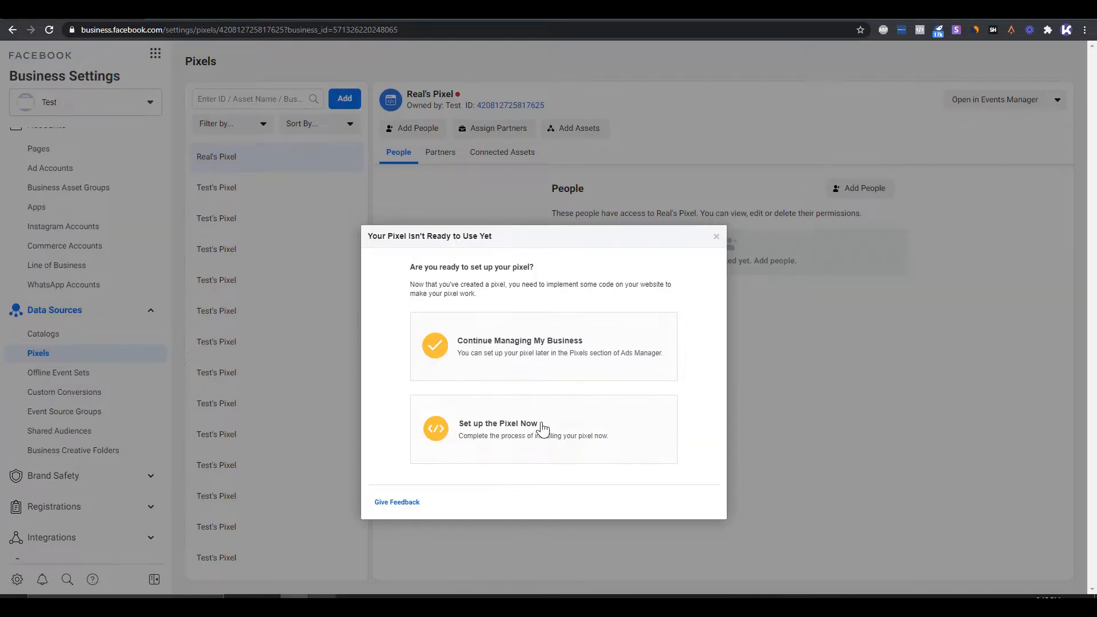
{"action": "left_click", "coordinate": [590, 358]}
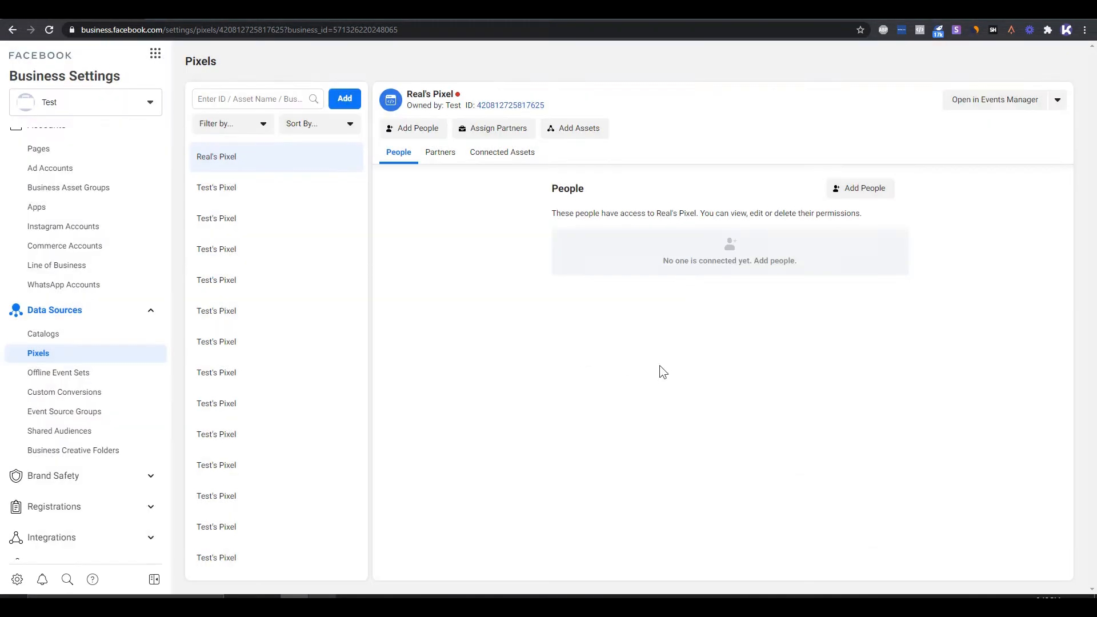
{"action": "left_click", "coordinate": [1019, 109]}
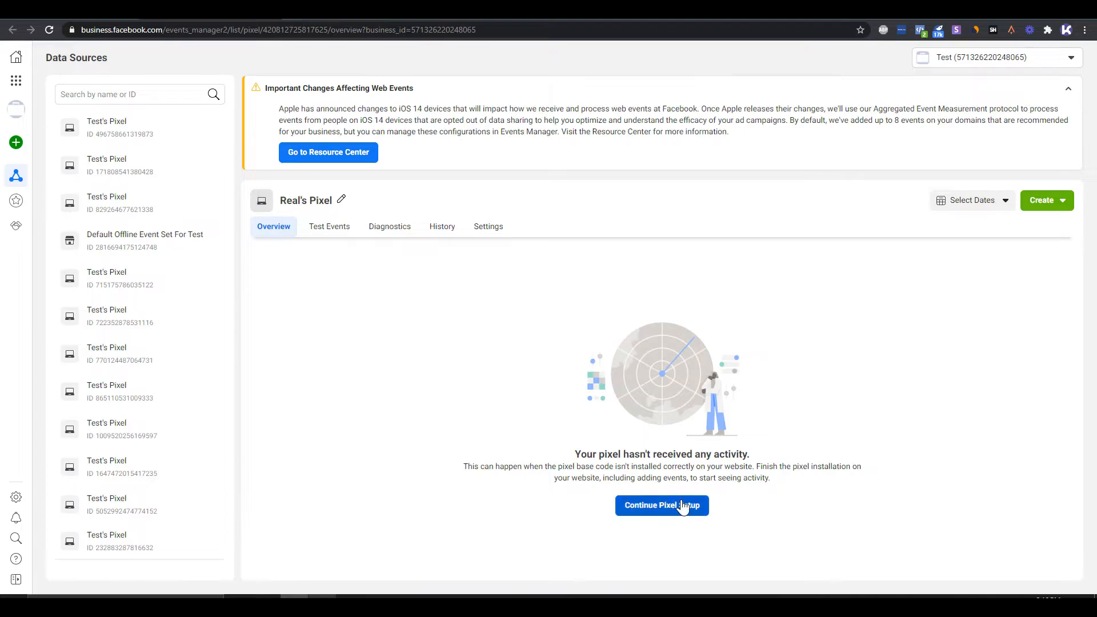
{"action": "left_click", "coordinate": [663, 505]}
{"action": "left_click", "coordinate": [736, 271]}
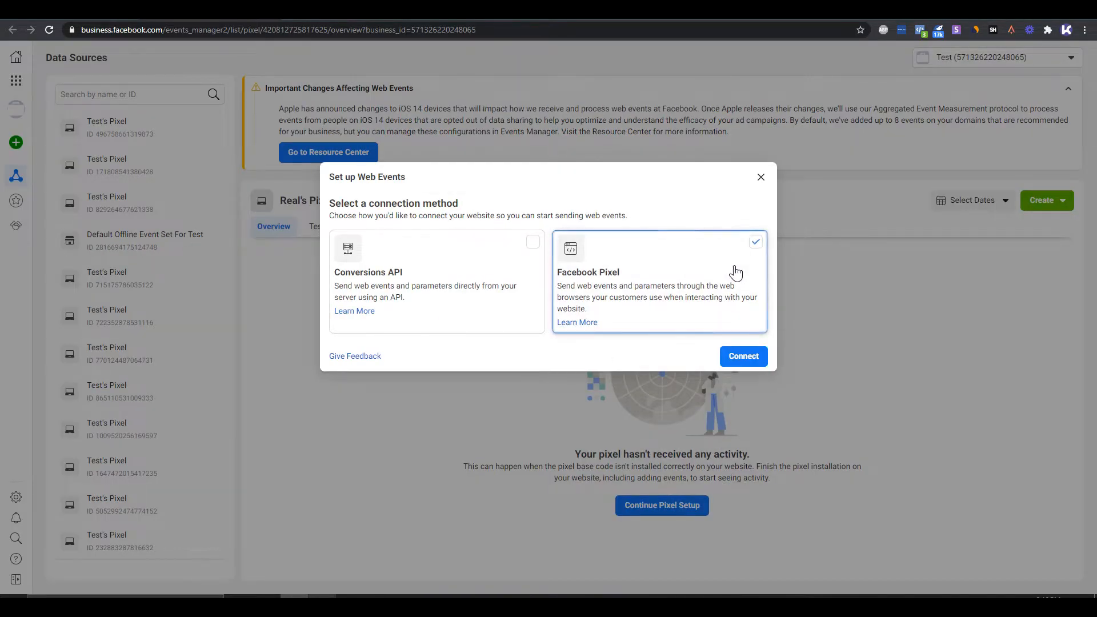
{"action": "left_click", "coordinate": [743, 357]}
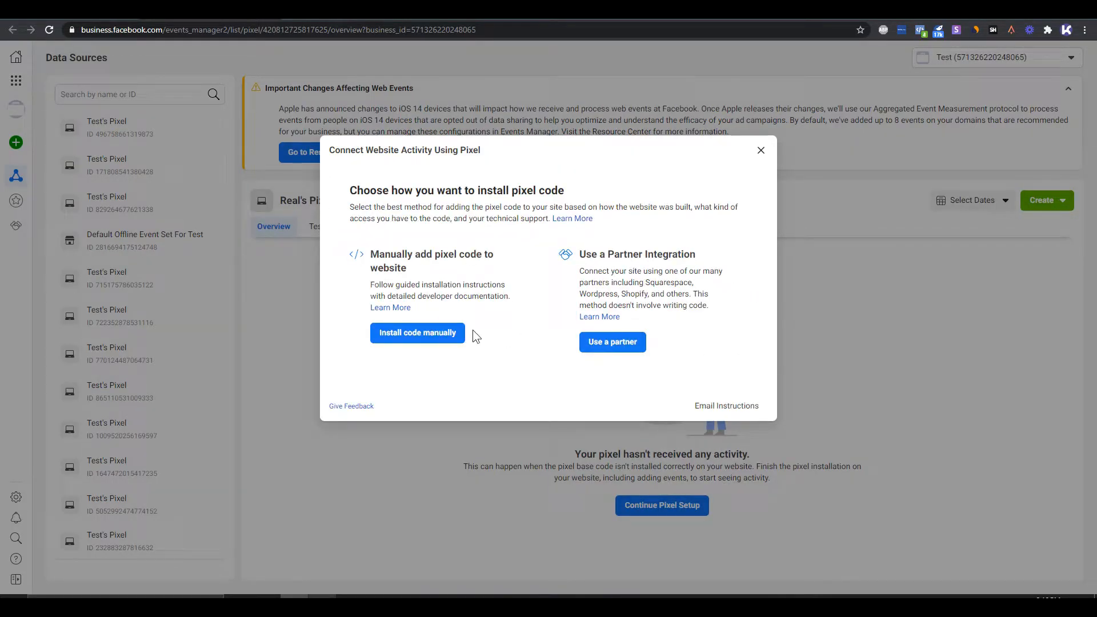
- Browse the partner integrations available for installing the pixel code, including Shopify and BigCommerce, and close the list
{"action": "left_click_drag", "start_coordinate": [663, 305], "coordinate": [566, 253]}
{"action": "left_click", "coordinate": [613, 341]}
{"action": "scroll", "coordinate": [559, 404], "scroll_direction": "down", "scroll_amount": 5}
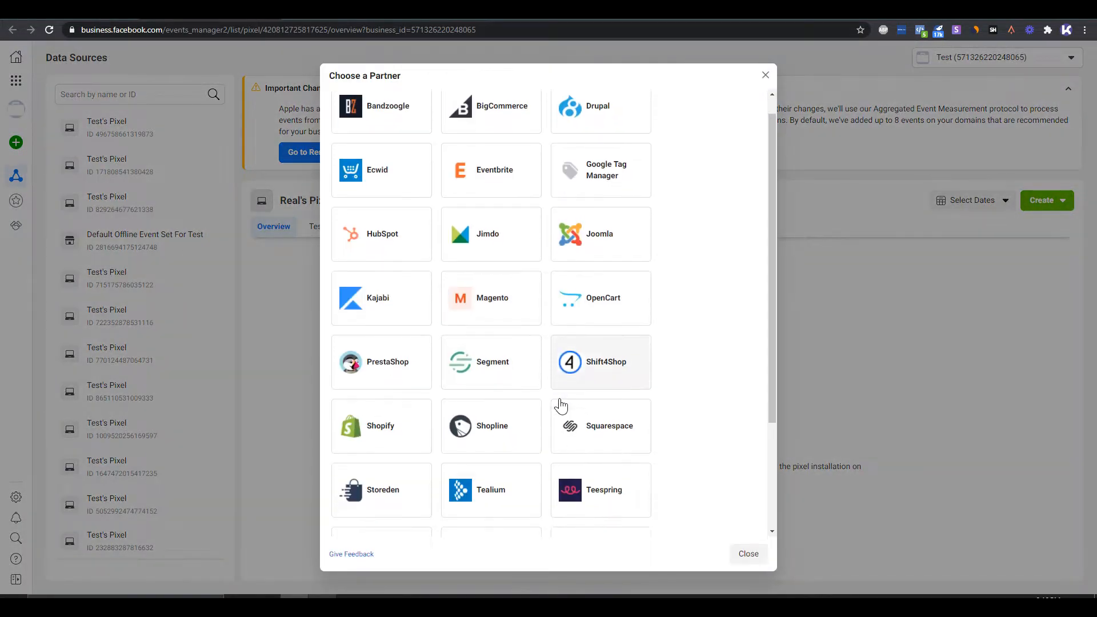
{"action": "scroll", "coordinate": [568, 440], "scroll_direction": "up", "scroll_amount": 5}
{"action": "scroll", "coordinate": [576, 451], "scroll_direction": "down", "scroll_amount": 3}
{"action": "scroll", "coordinate": [566, 412], "scroll_direction": "up", "scroll_amount": 4}
{"action": "scroll", "coordinate": [534, 400], "scroll_direction": "down", "scroll_amount": 4}
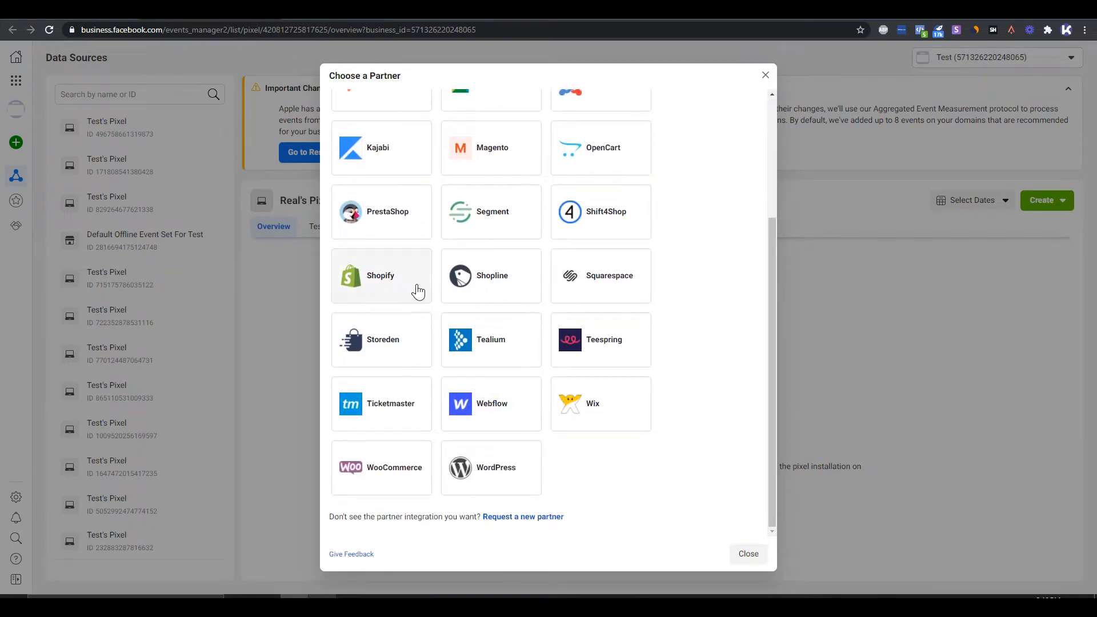
{"action": "scroll", "coordinate": [457, 434], "scroll_direction": "up", "scroll_amount": 3}
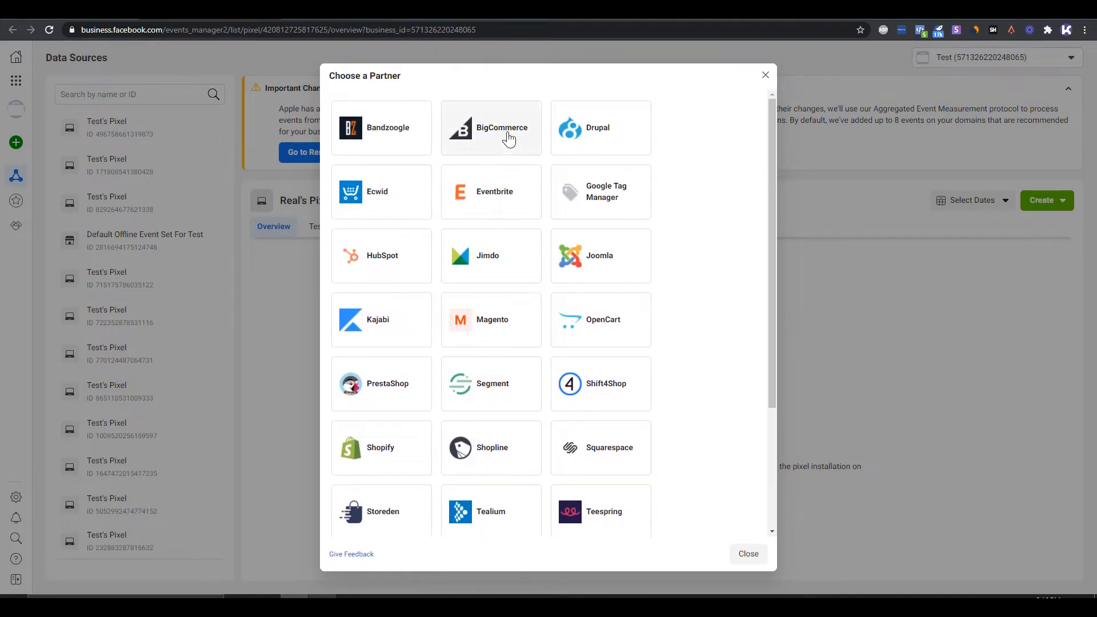
{"action": "left_click", "coordinate": [743, 547]}
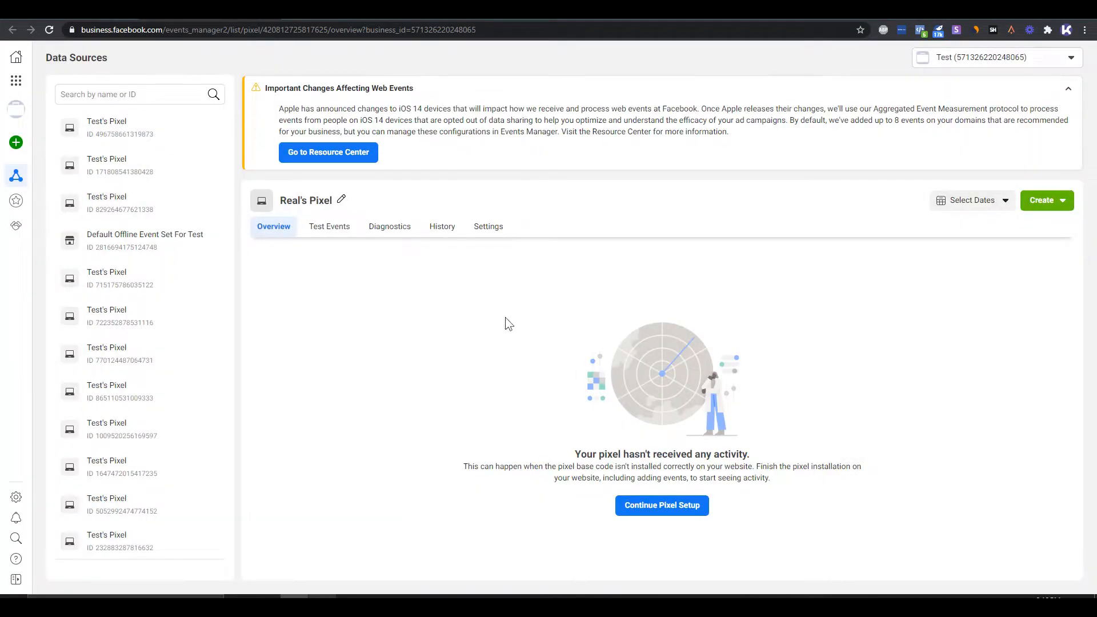
{"action": "left_click", "coordinate": [506, 231]}
{"action": "scroll", "coordinate": [481, 359], "scroll_direction": "down", "scroll_amount": 5}
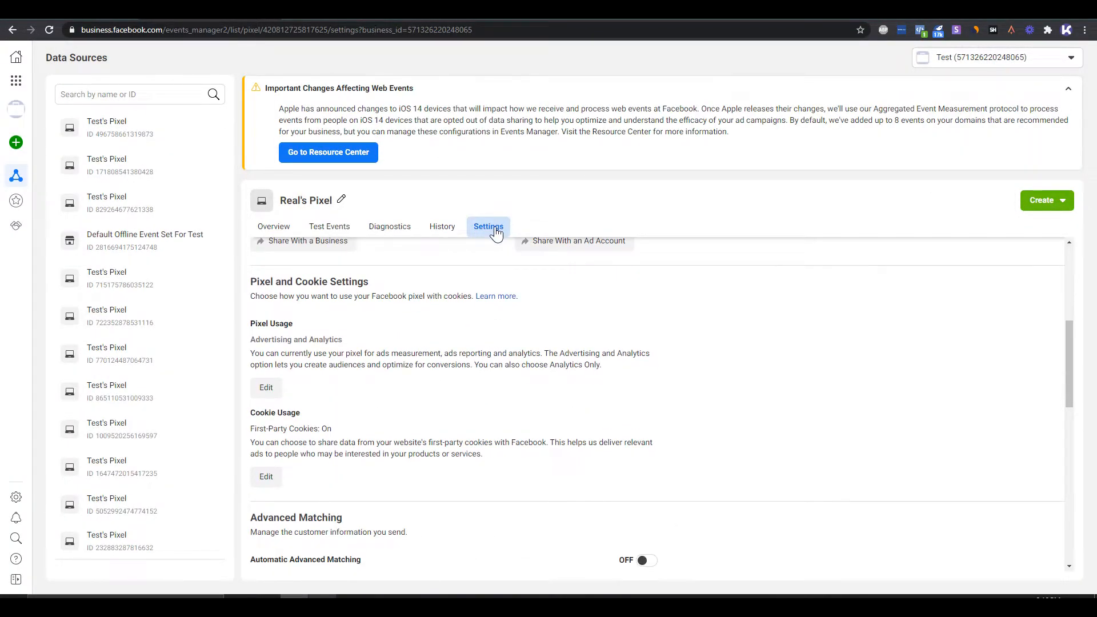
{"action": "scroll", "coordinate": [535, 409], "scroll_direction": "down", "scroll_amount": 5}
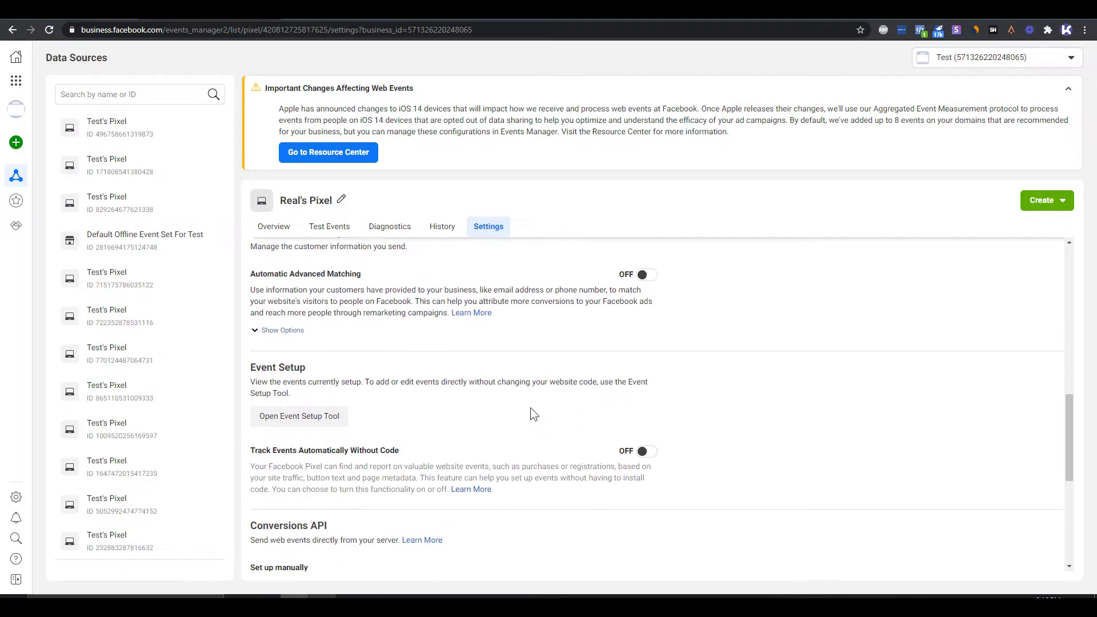
{"action": "scroll", "coordinate": [482, 297], "scroll_direction": "up", "scroll_amount": 1}
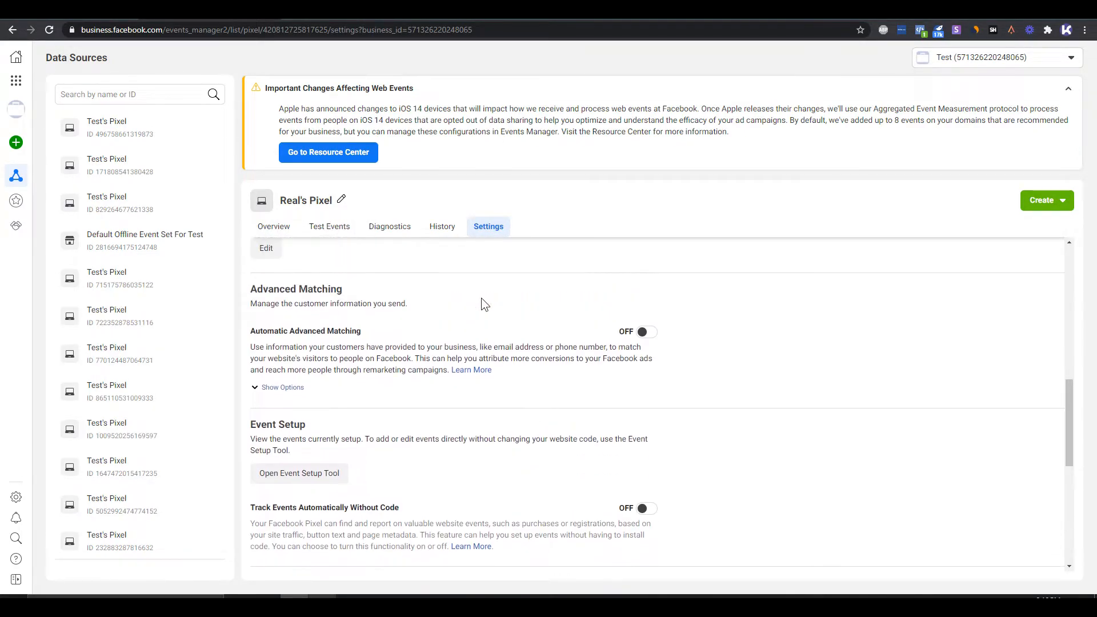
{"action": "left_click", "coordinate": [648, 332]}
{"action": "left_click", "coordinate": [646, 510]}
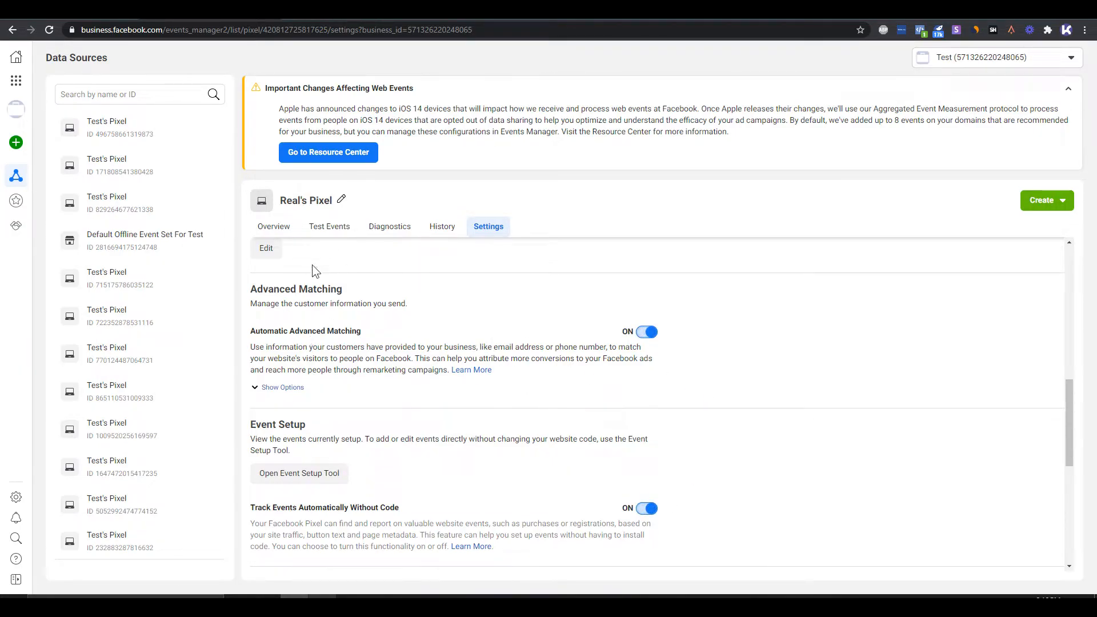
- Return to the pixel's overview, look at the connection methods in its setup again and close them
{"action": "left_click", "coordinate": [273, 227]}
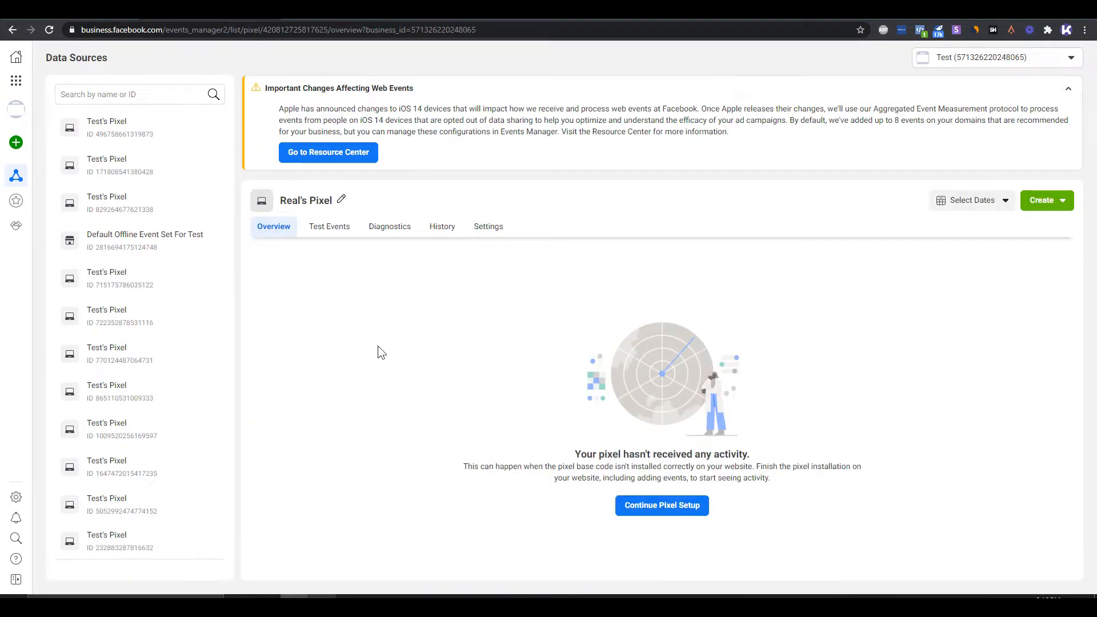
{"action": "left_click_drag", "start_coordinate": [788, 484], "coordinate": [449, 466]}
{"action": "left_click", "coordinate": [721, 484]}
{"action": "left_click", "coordinate": [708, 507]}
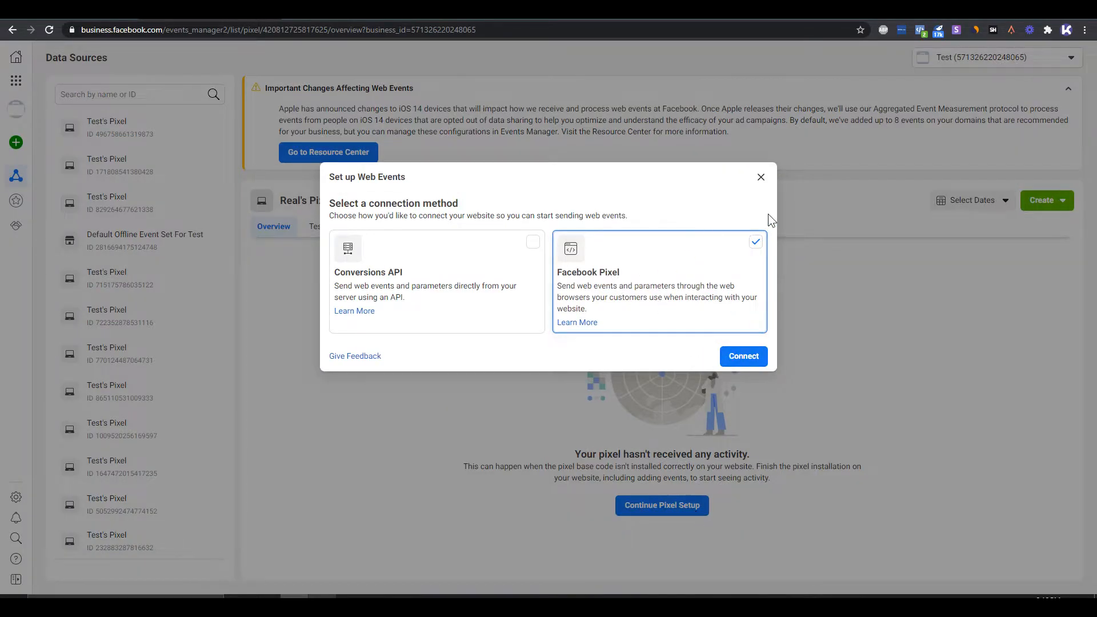
{"action": "left_click", "coordinate": [761, 177]}
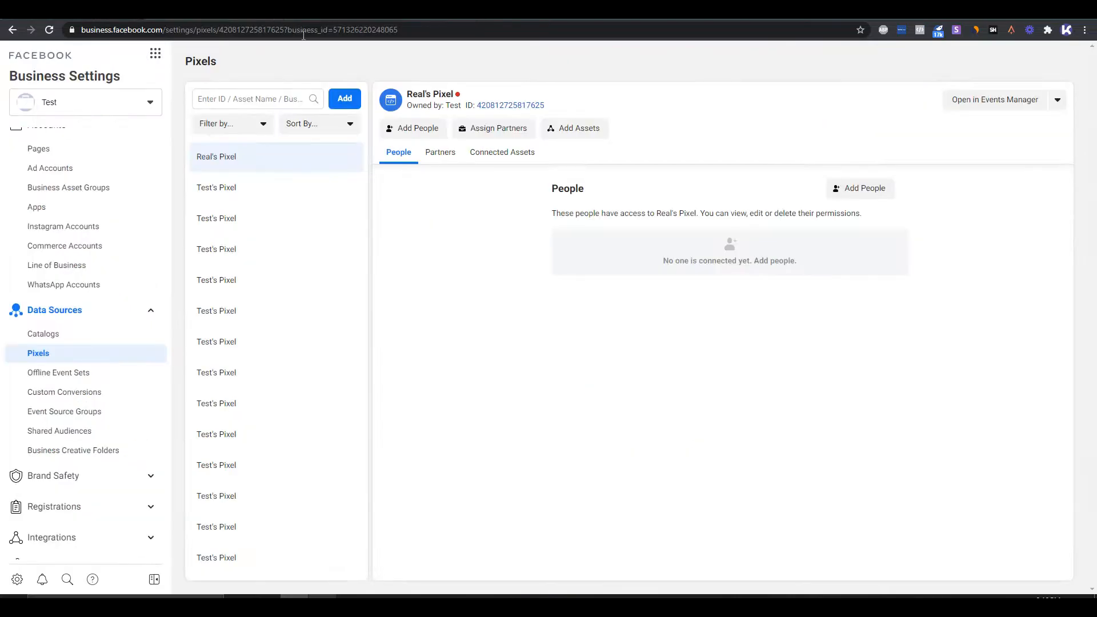
- Create a catalog of type Products named "Demo Catalog" in the business's data sources
{"action": "left_click", "coordinate": [103, 334]}
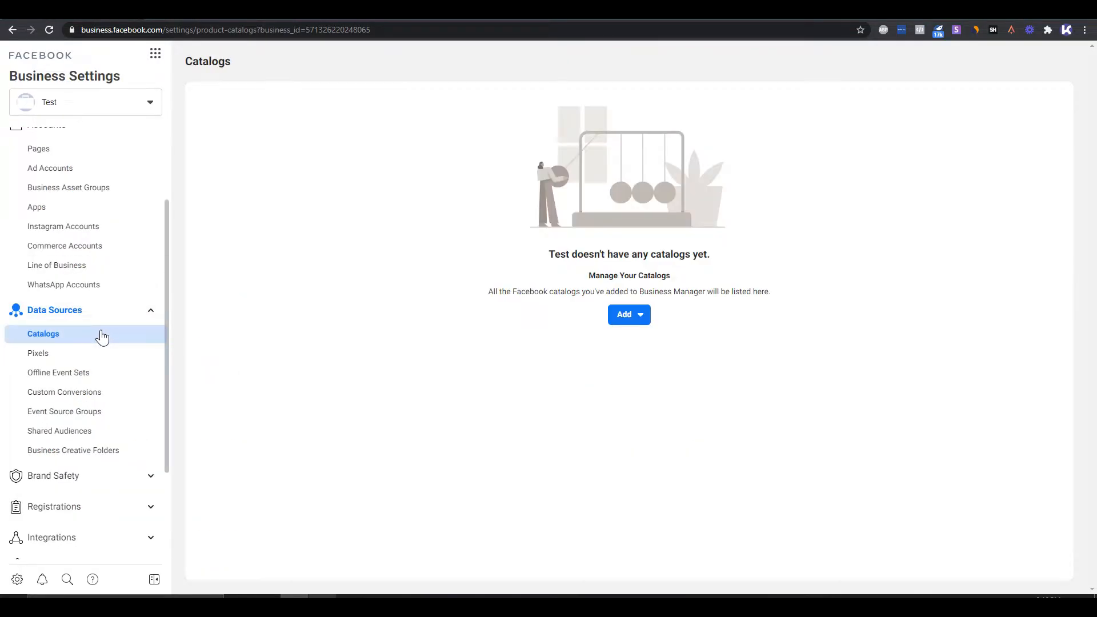
{"action": "left_click", "coordinate": [651, 320]}
{"action": "left_click", "coordinate": [710, 405]}
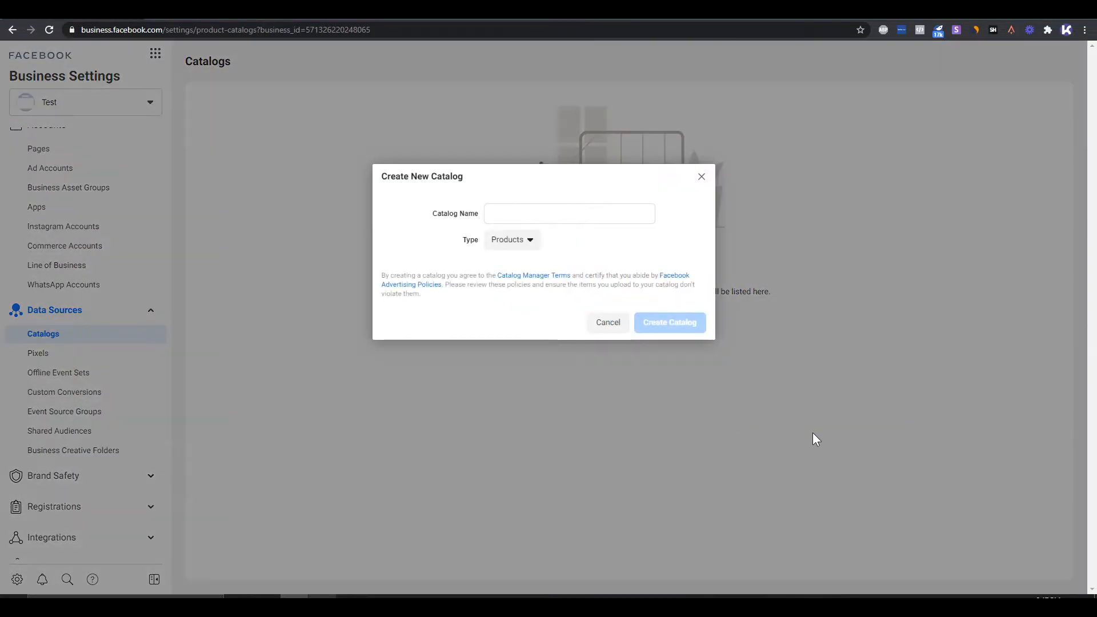
{"action": "left_click", "coordinate": [543, 218]}
{"action": "type", "text": "Demo Catl"}
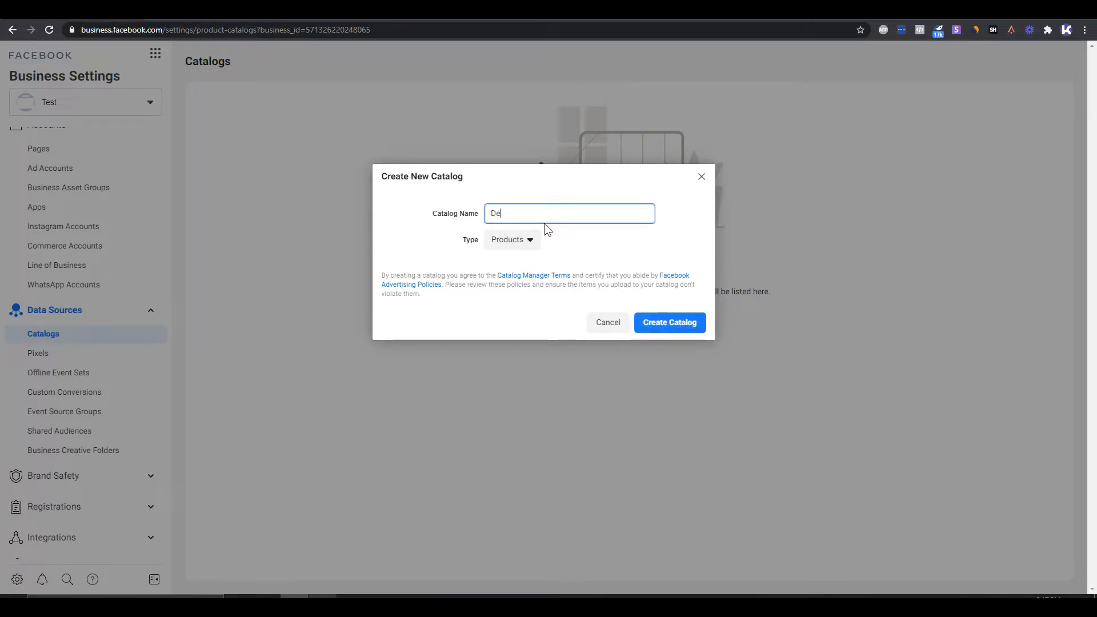
{"action": "key", "text": "BackSpace"}
{"action": "type", "text": "alog"}
{"action": "left_click", "coordinate": [670, 321]}
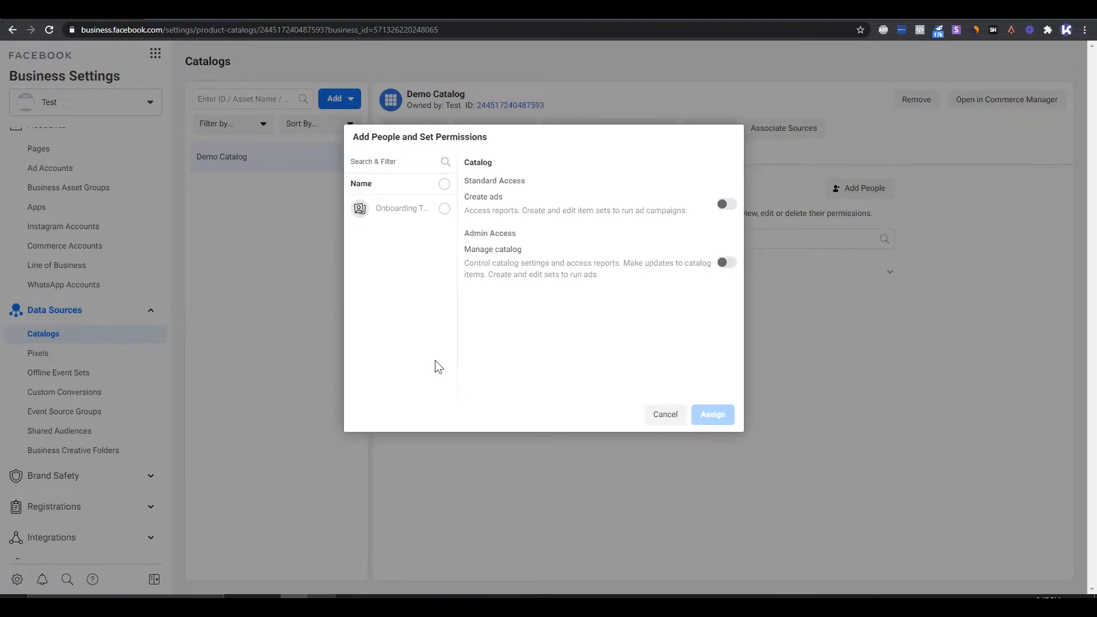
- Assign the listed person to Demo Catalog with the Create ads and Manage catalog permissions
{"action": "left_click", "coordinate": [429, 209]}
{"action": "left_click", "coordinate": [729, 207]}
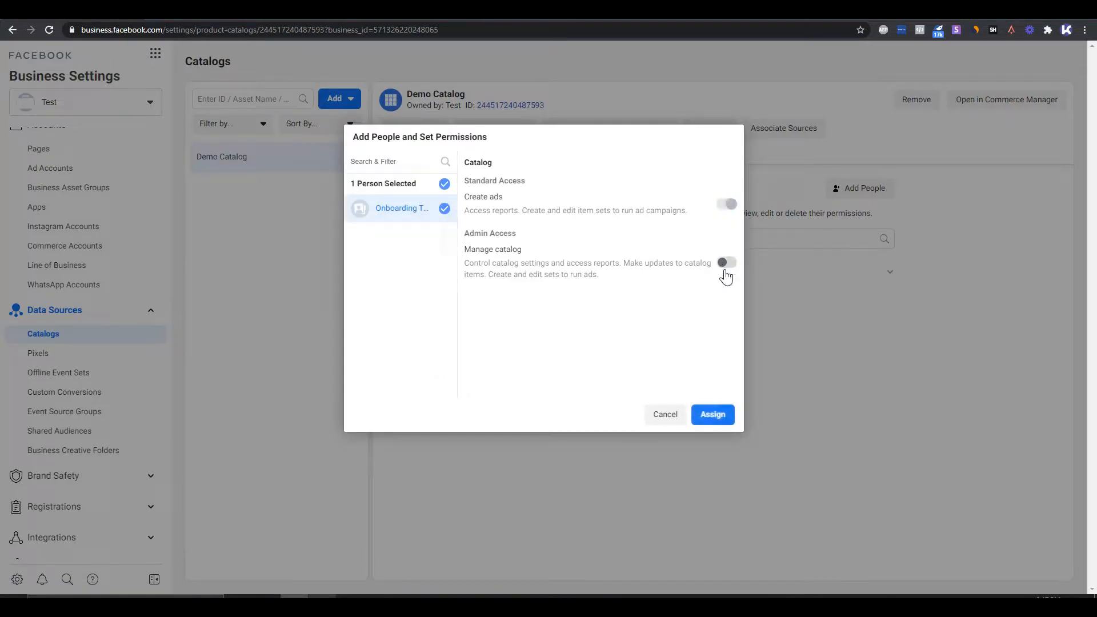
{"action": "left_click", "coordinate": [724, 263]}
{"action": "left_click", "coordinate": [708, 415]}
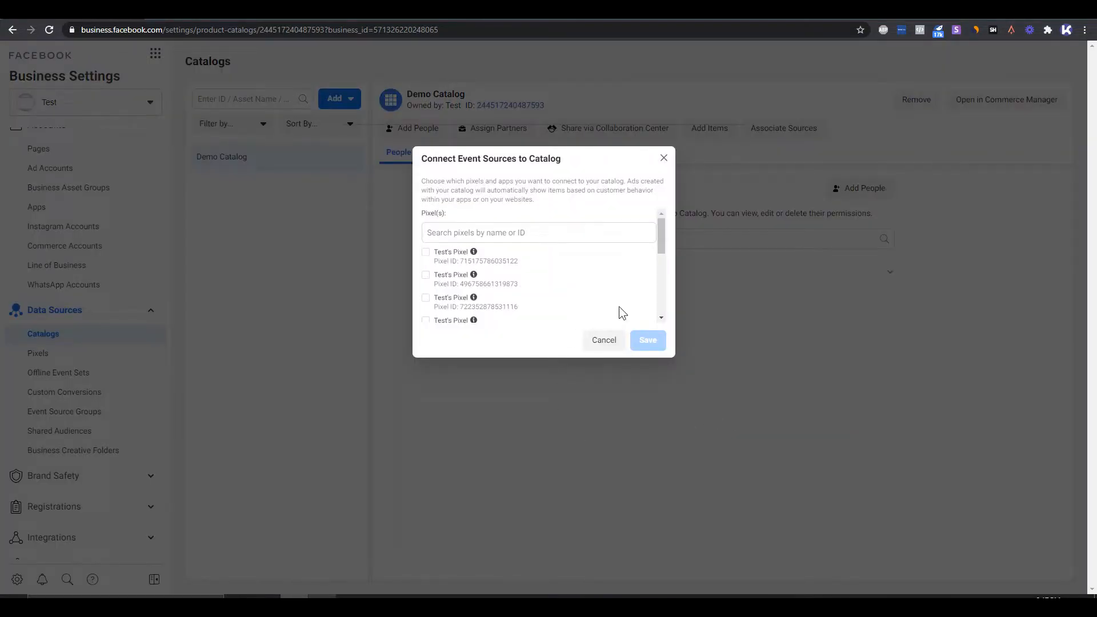
{"action": "left_click_drag", "start_coordinate": [666, 237], "coordinate": [670, 300]}
{"action": "left_click", "coordinate": [426, 258]}
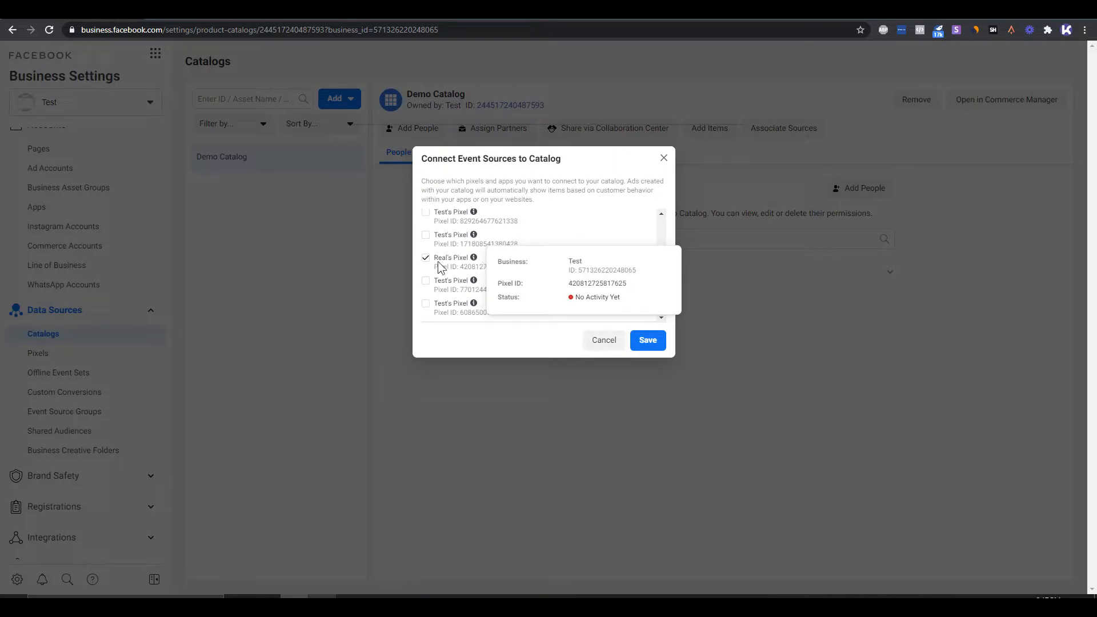
{"action": "left_click", "coordinate": [649, 341]}
{"action": "left_click", "coordinate": [733, 212]}
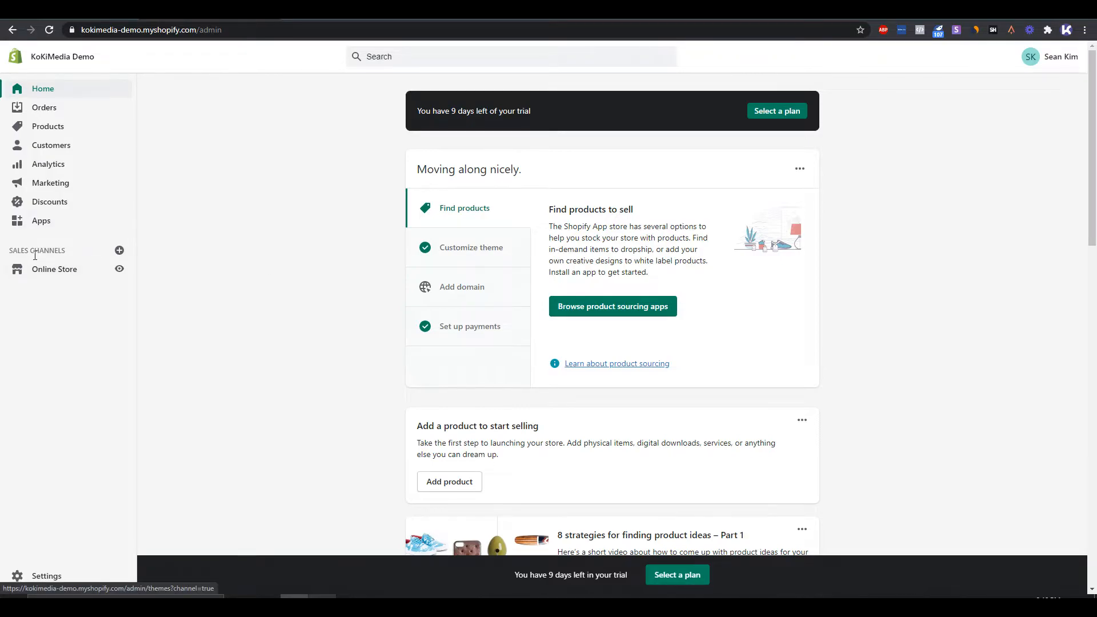
- In the Shopify admin, look through the sales channels that can be added and visit the Shopify App Store for more
{"action": "left_click_drag", "start_coordinate": [70, 254], "coordinate": [21, 253]}
{"action": "left_click", "coordinate": [3, 252]}
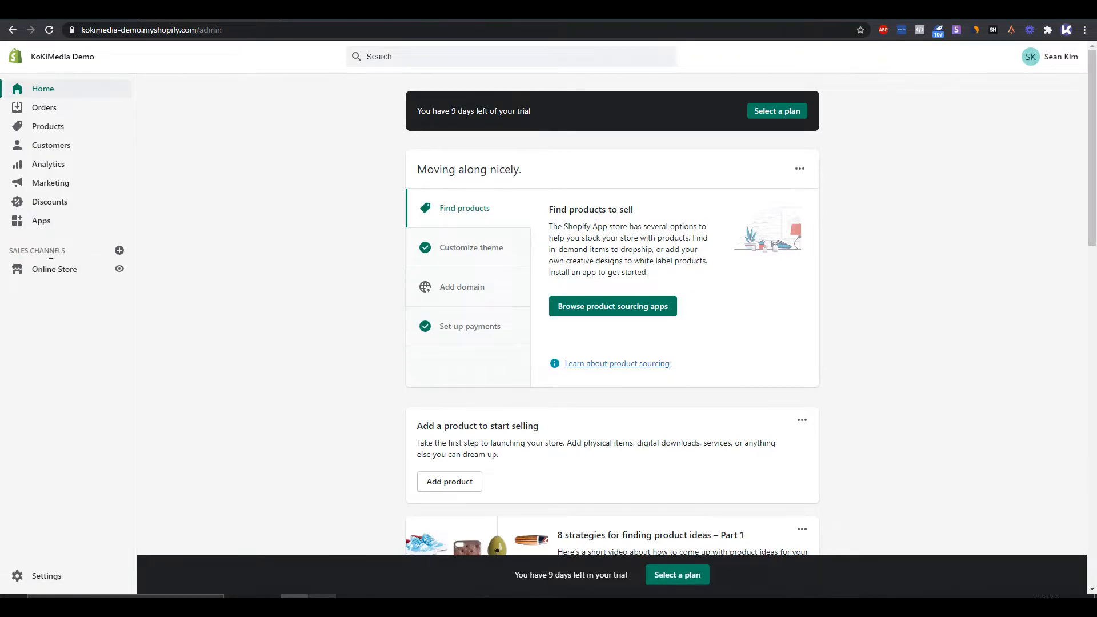
{"action": "left_click", "coordinate": [119, 251]}
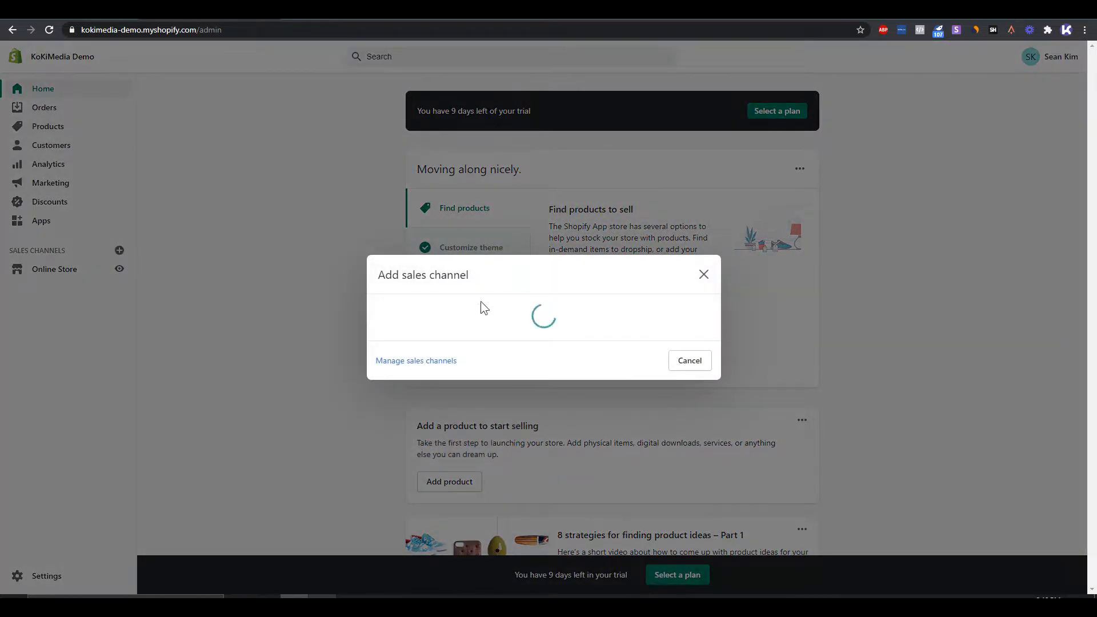
{"action": "scroll", "coordinate": [566, 318], "scroll_direction": "down", "scroll_amount": 10}
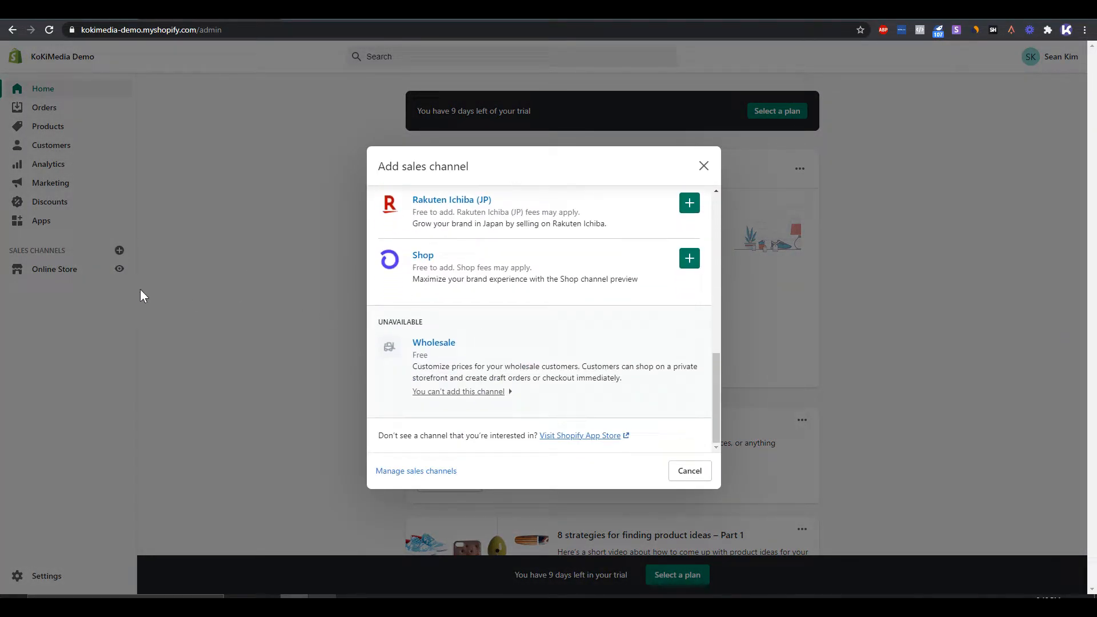
{"action": "left_click", "coordinate": [607, 441]}
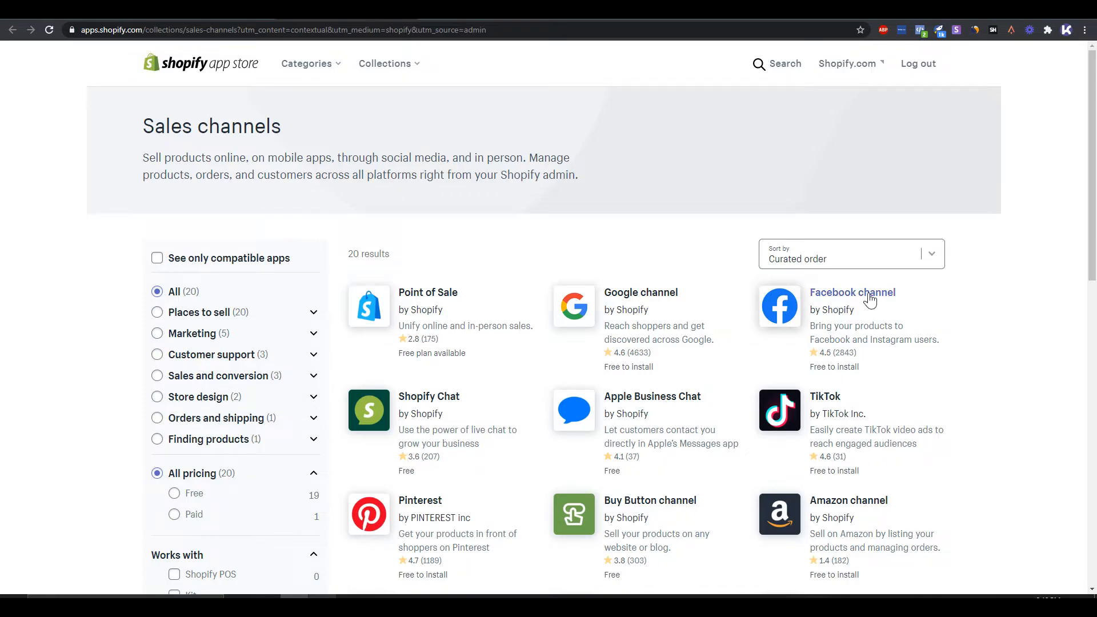
- Add the Facebook channel app to the store and approve its requested permissions
{"action": "left_click", "coordinate": [870, 301]}
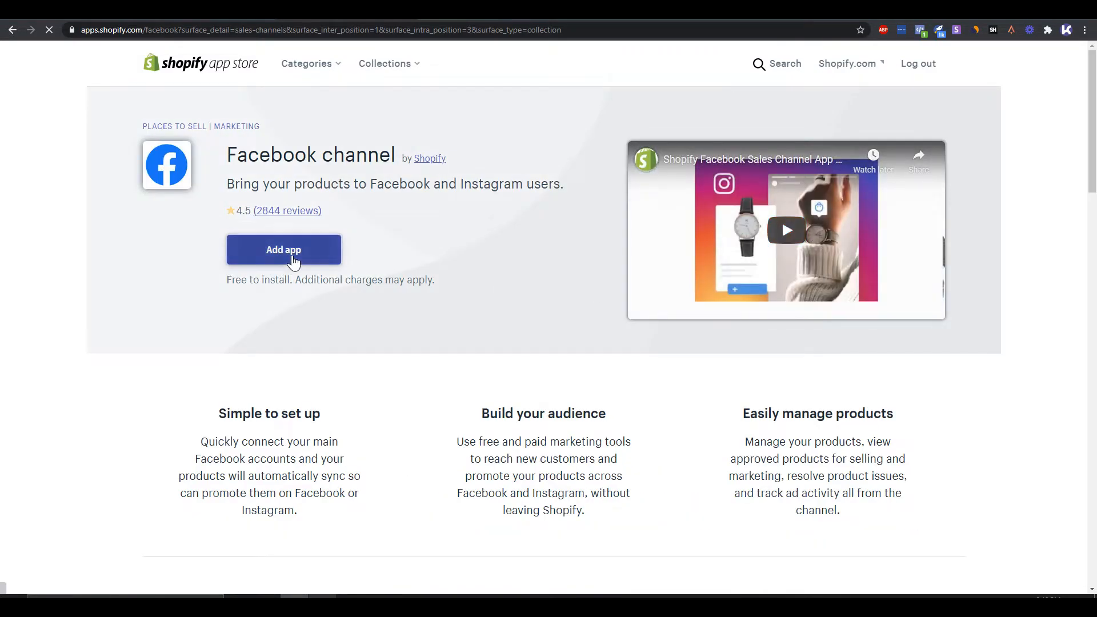
{"action": "left_click", "coordinate": [292, 257]}
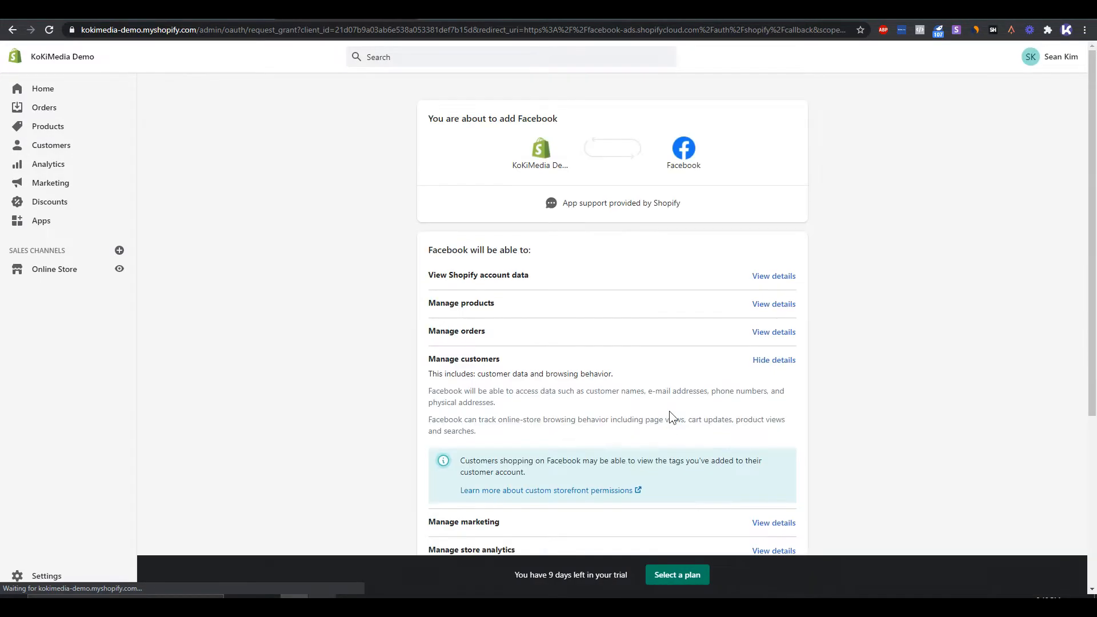
{"action": "scroll", "coordinate": [669, 410], "scroll_direction": "down", "scroll_amount": 5}
{"action": "left_click", "coordinate": [765, 470]}
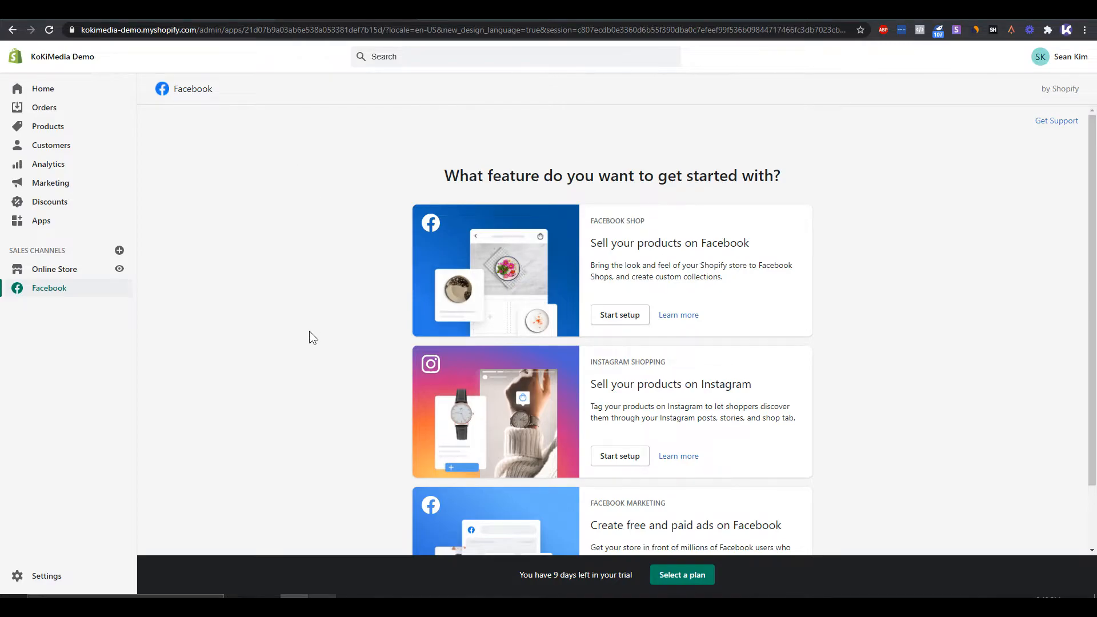
- Start the Facebook Shop setup for selling products on Facebook and connect the Facebook account
{"action": "scroll", "coordinate": [310, 333], "scroll_direction": "down", "scroll_amount": 2}
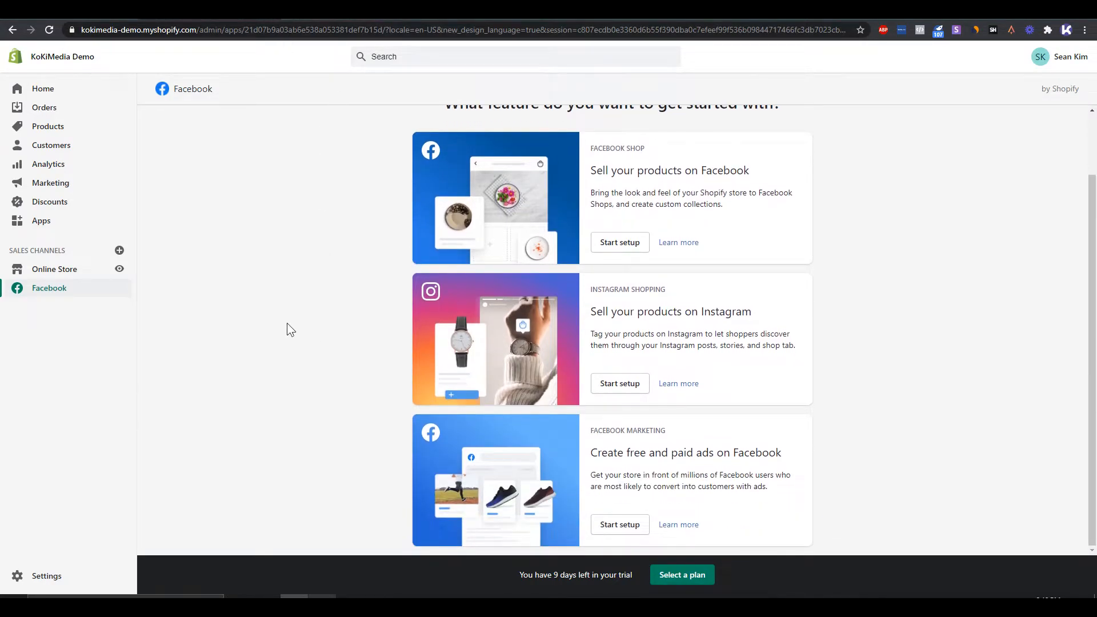
{"action": "scroll", "coordinate": [288, 324], "scroll_direction": "up", "scroll_amount": 2}
{"action": "scroll", "coordinate": [288, 324], "scroll_direction": "down", "scroll_amount": 1}
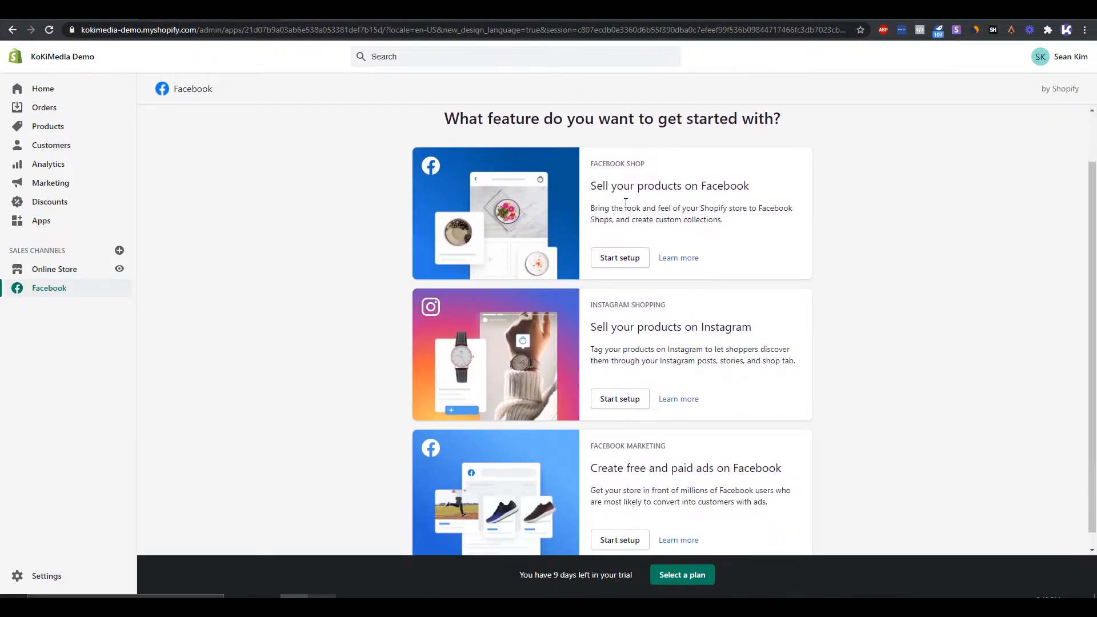
{"action": "left_click", "coordinate": [629, 256]}
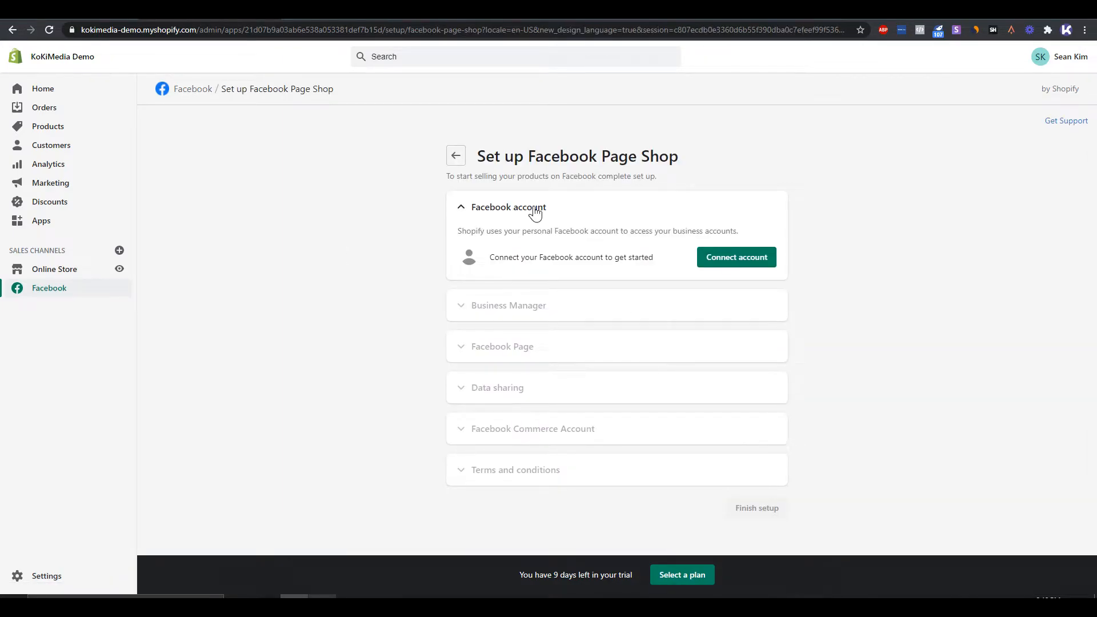
{"action": "left_click_drag", "start_coordinate": [483, 258], "coordinate": [610, 256]}
{"action": "left_click", "coordinate": [738, 258]}
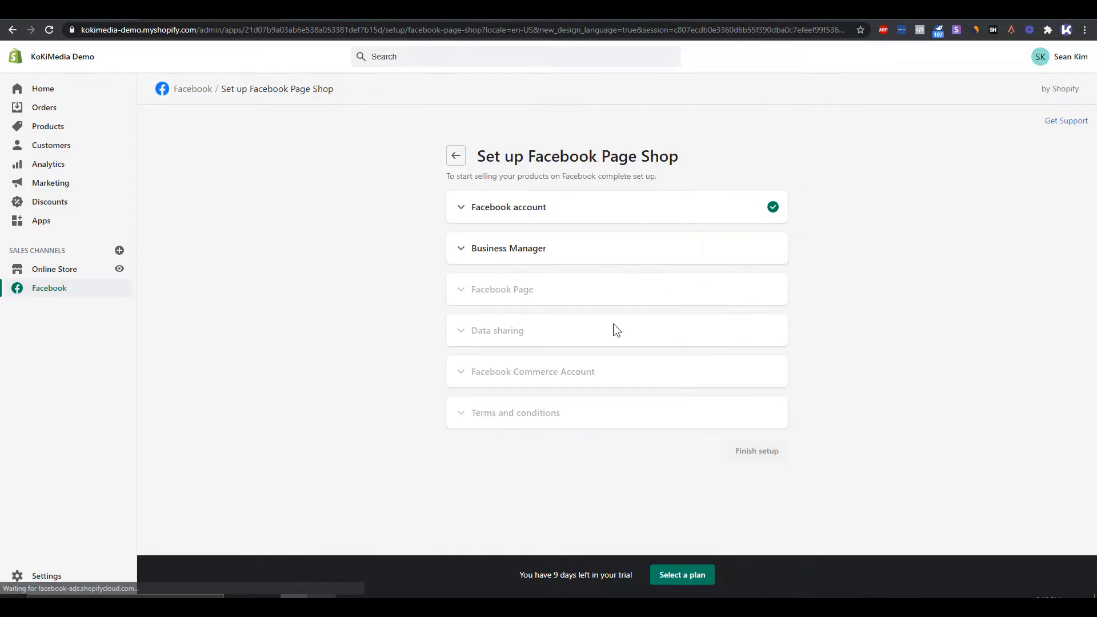
- Connect the Test Business Manager and the suggested Demo Page to the Facebook Page Shop setup
{"action": "left_click", "coordinate": [517, 257]}
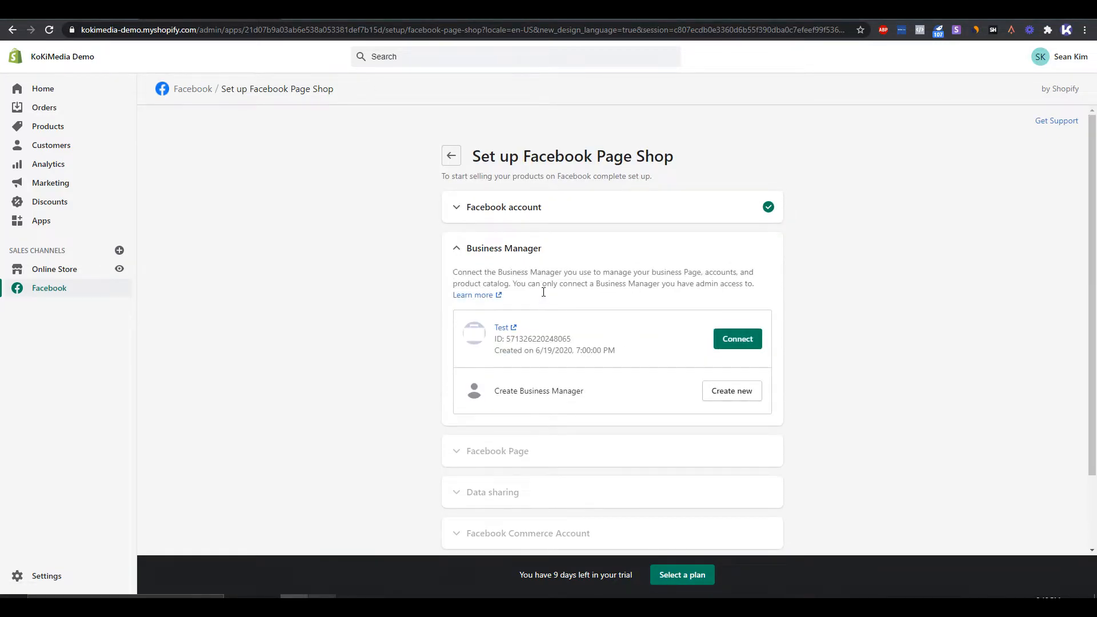
{"action": "left_click", "coordinate": [658, 342]}
{"action": "left_click", "coordinate": [743, 342]}
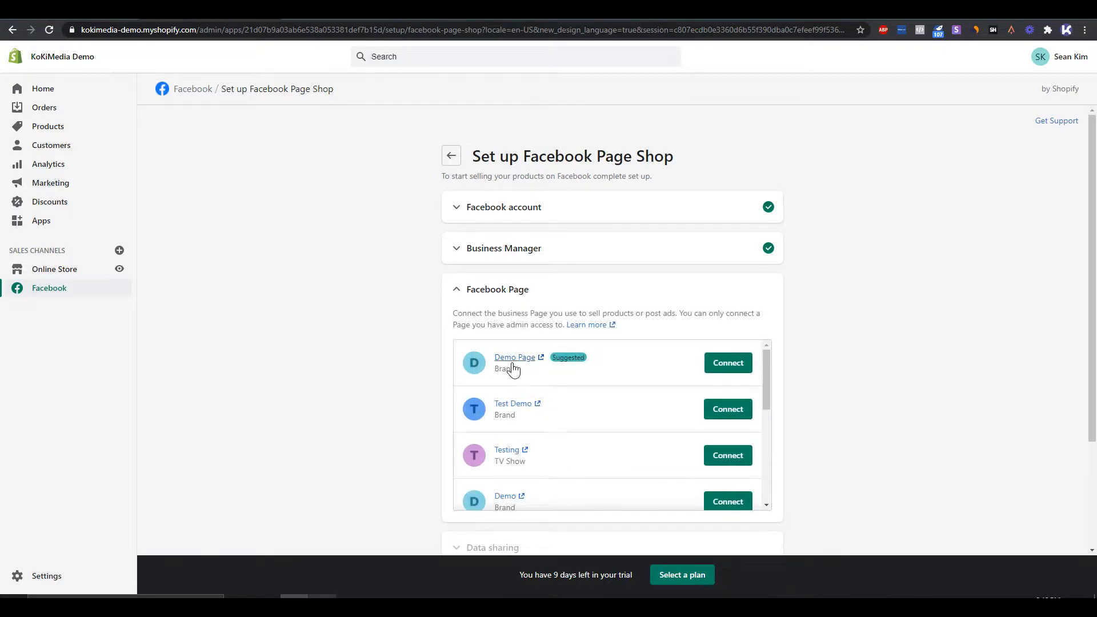
{"action": "left_click", "coordinate": [729, 367]}
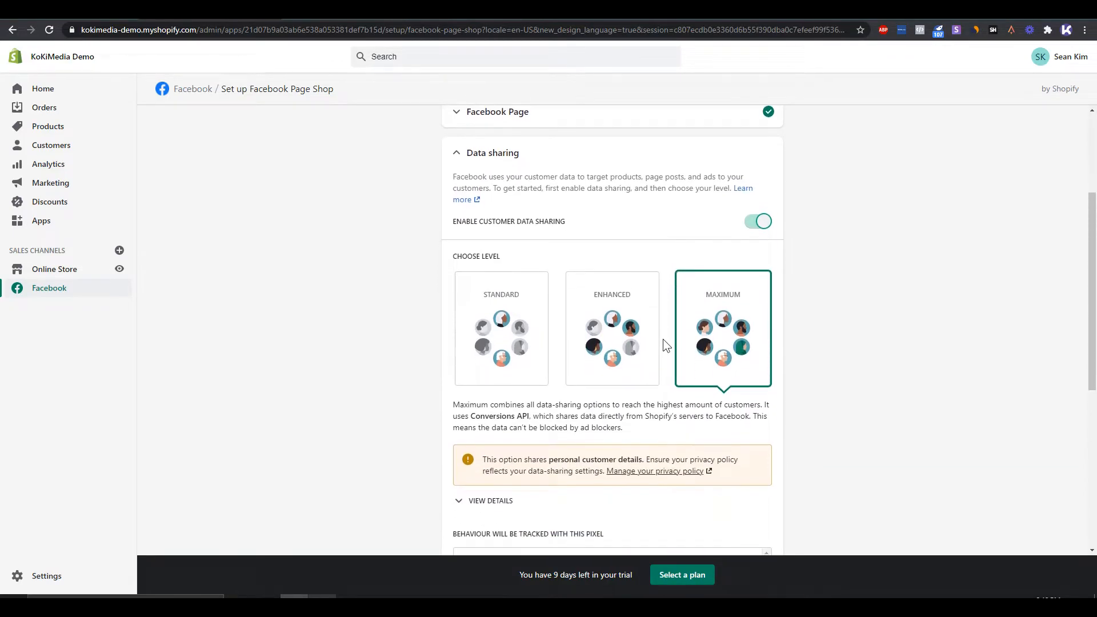
- Choose the Maximum level for customer data sharing and read its Conversions API description
{"action": "scroll", "coordinate": [636, 340], "scroll_direction": "up", "scroll_amount": 1}
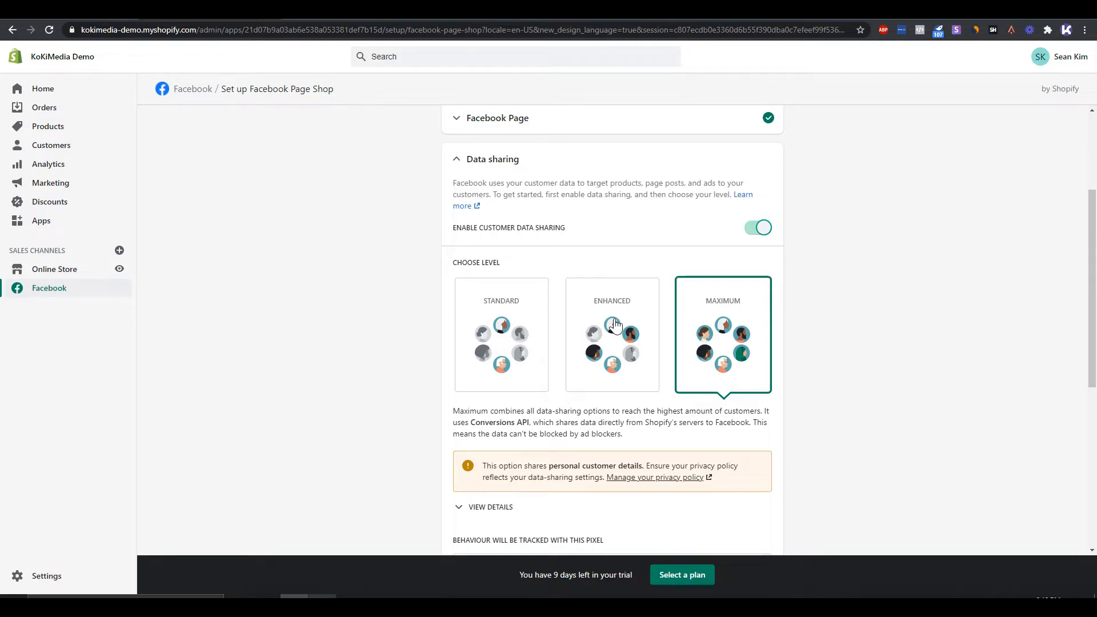
{"action": "scroll", "coordinate": [652, 414], "scroll_direction": "down", "scroll_amount": 1}
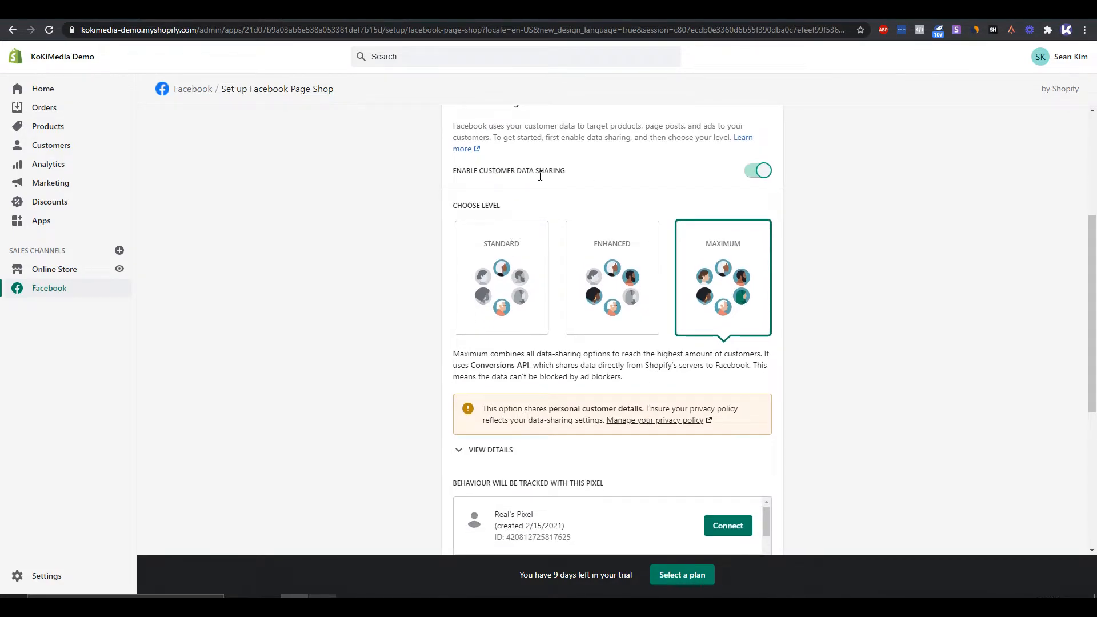
{"action": "left_click_drag", "start_coordinate": [541, 178], "coordinate": [551, 178]}
{"action": "left_click", "coordinate": [755, 264]}
{"action": "left_click_drag", "start_coordinate": [496, 366], "coordinate": [542, 372]}
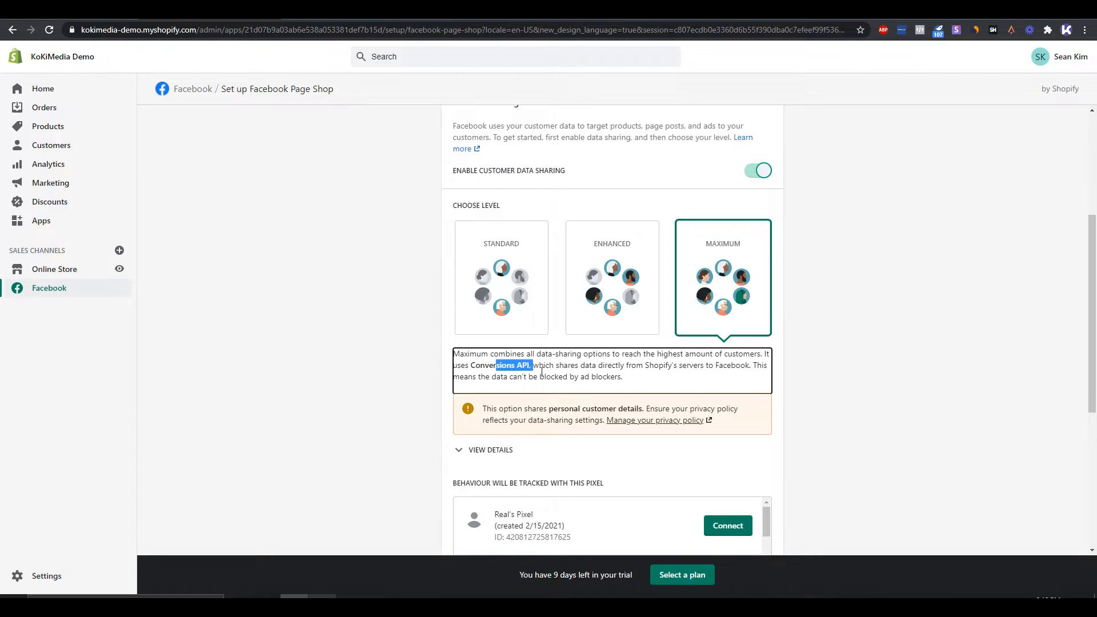
{"action": "left_click", "coordinate": [598, 377]}
{"action": "scroll", "coordinate": [597, 377], "scroll_direction": "down", "scroll_amount": 4}
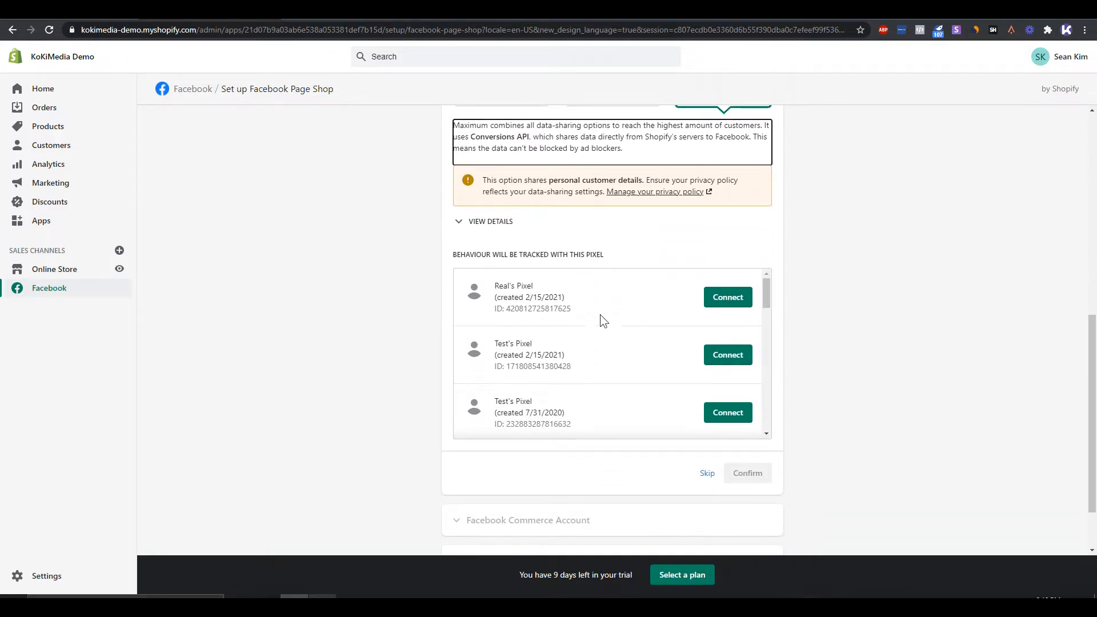
{"action": "left_click_drag", "start_coordinate": [577, 307], "coordinate": [484, 282]}
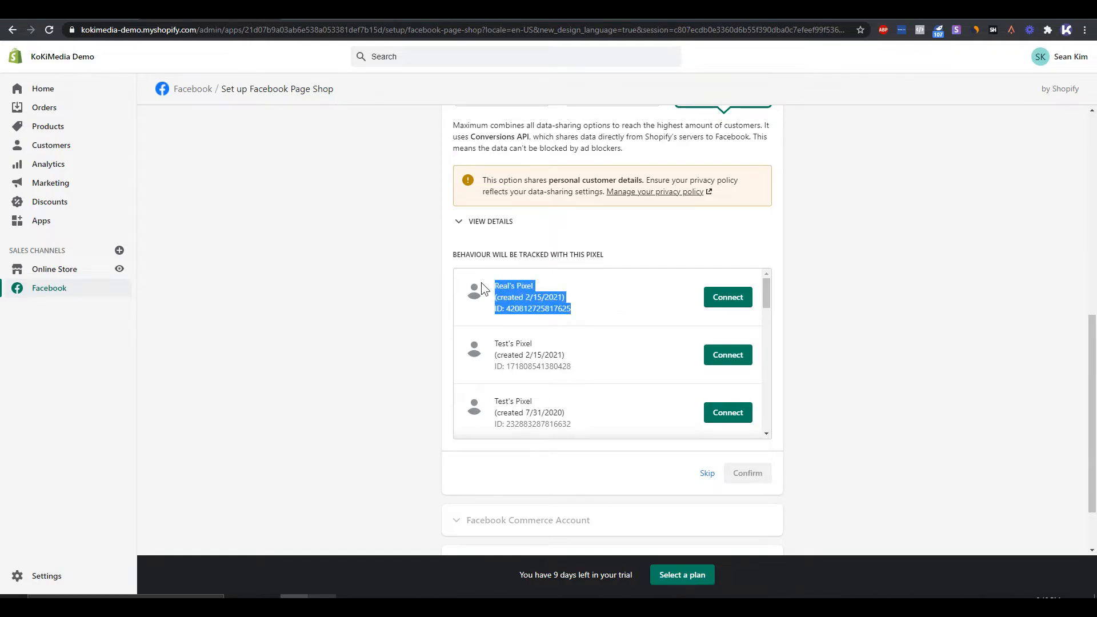
{"action": "left_click", "coordinate": [579, 311]}
{"action": "left_click_drag", "start_coordinate": [583, 319], "coordinate": [495, 283]}
{"action": "left_click", "coordinate": [535, 308]}
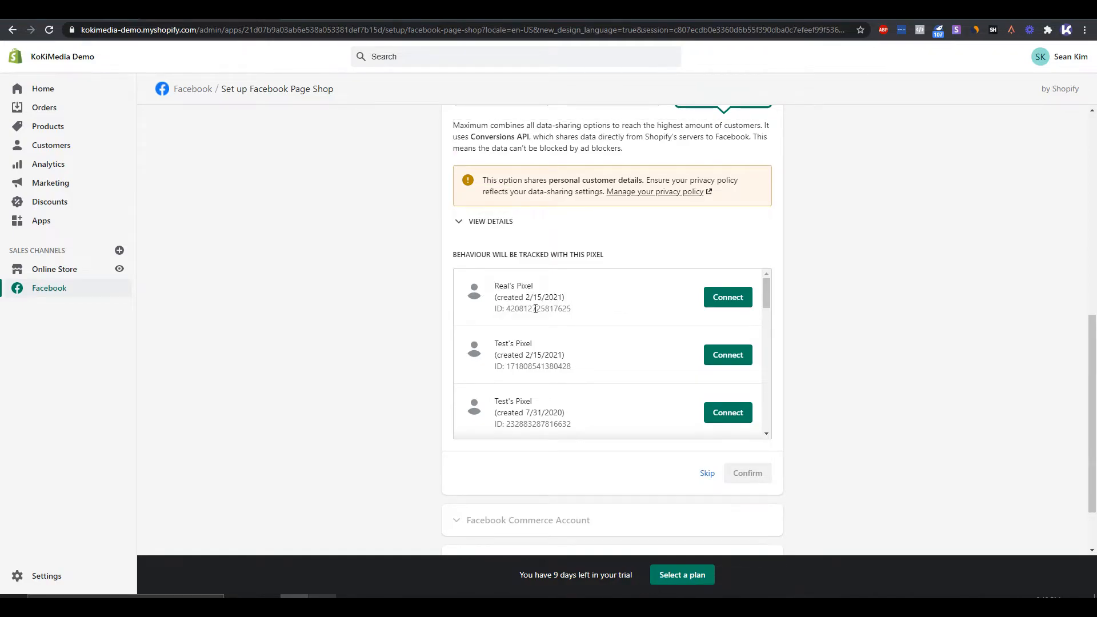
{"action": "scroll", "coordinate": [609, 349], "scroll_direction": "down", "scroll_amount": 5}
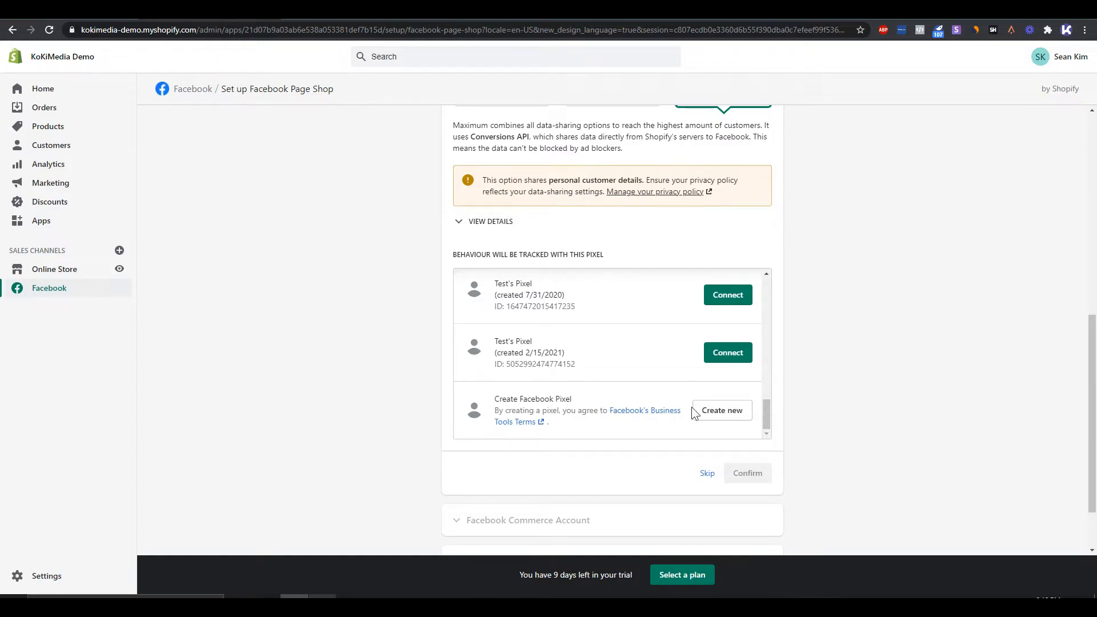
{"action": "scroll", "coordinate": [712, 412], "scroll_direction": "up", "scroll_amount": 5}
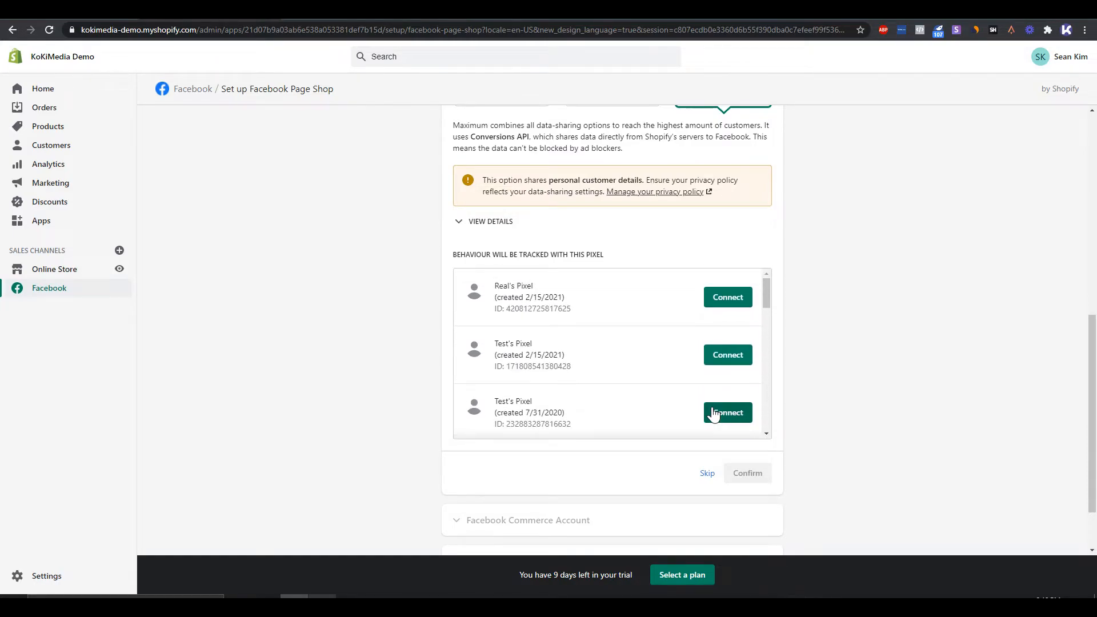
{"action": "left_click", "coordinate": [728, 298]}
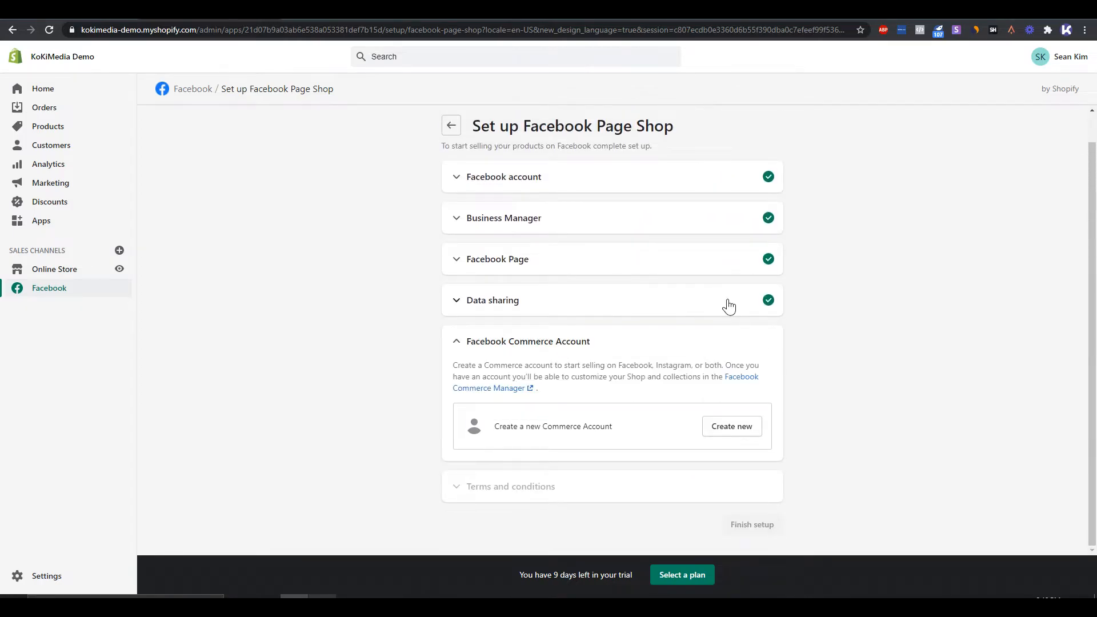
- Create a new Commerce Account for the Facebook Page Shop
{"action": "left_click_drag", "start_coordinate": [503, 429], "coordinate": [616, 425]}
{"action": "left_click", "coordinate": [626, 426]}
{"action": "left_click", "coordinate": [734, 428]}
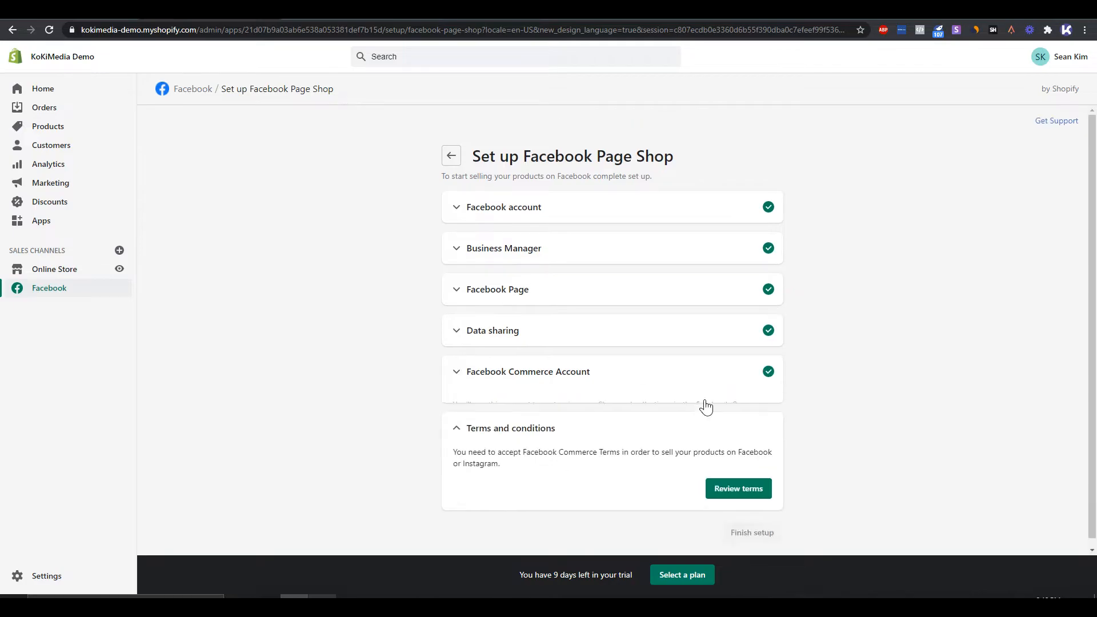
- Accept the Facebook Commerce Terms and finish the Facebook Page Shop setup, dismissing its notice
{"action": "left_click", "coordinate": [746, 473]}
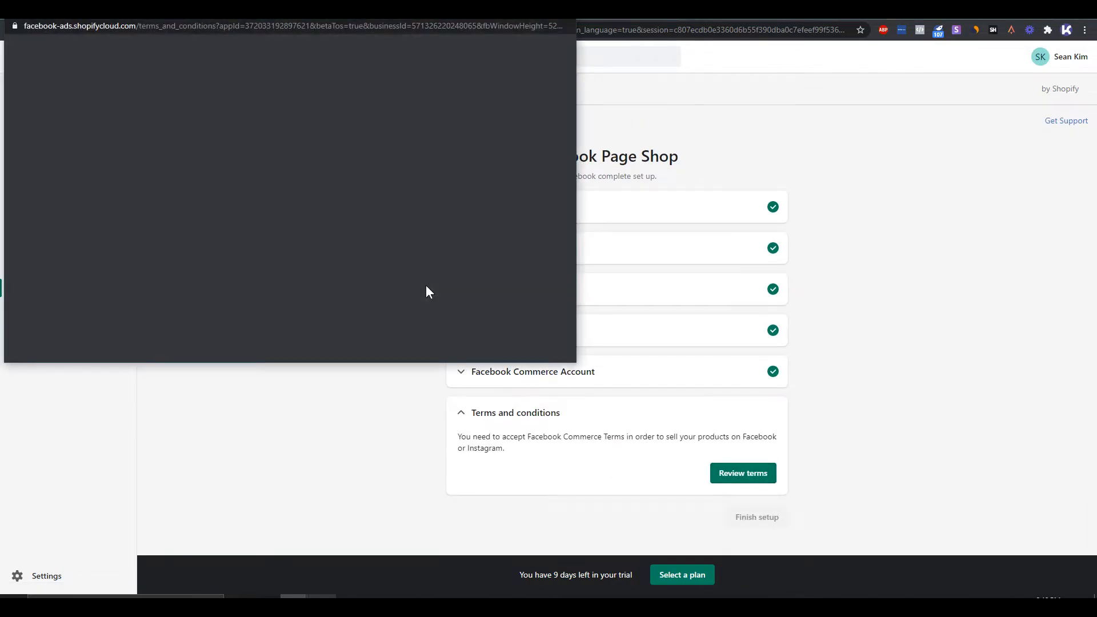
{"action": "left_click", "coordinate": [291, 324]}
{"action": "left_click", "coordinate": [780, 459]}
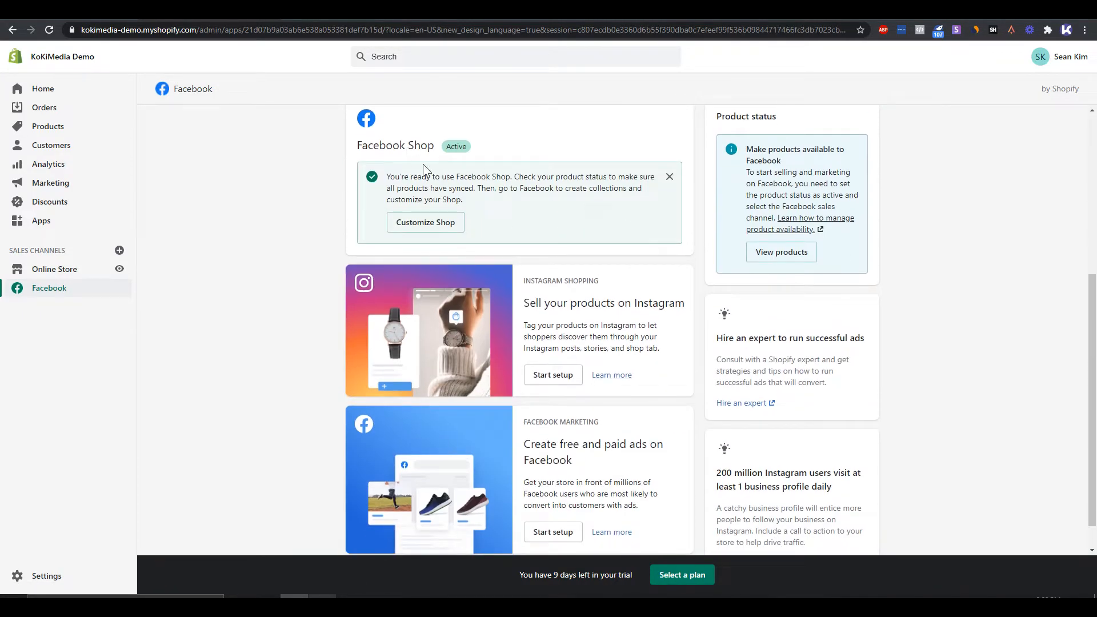
{"action": "left_click", "coordinate": [673, 180]}
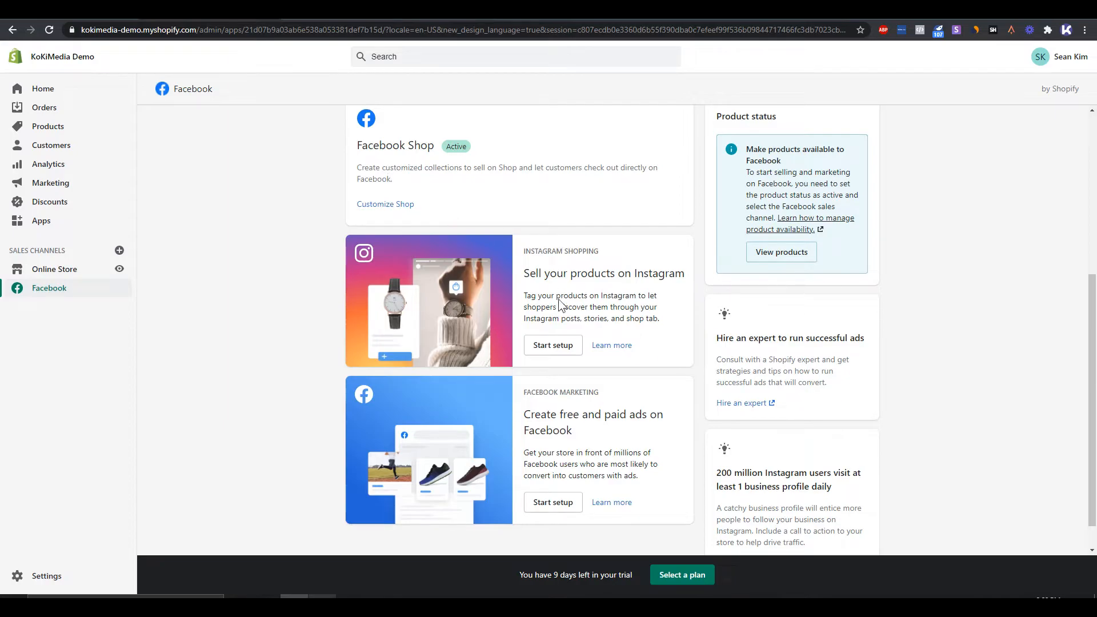
- Open the Instagram Shopping setup and check its Instagram account requirement against the accounts in the Test Business Settings
{"action": "left_click", "coordinate": [553, 346]}
{"action": "scroll", "coordinate": [555, 348], "scroll_direction": "down", "scroll_amount": 4}
{"action": "left_click_drag", "start_coordinate": [496, 295], "coordinate": [664, 309]}
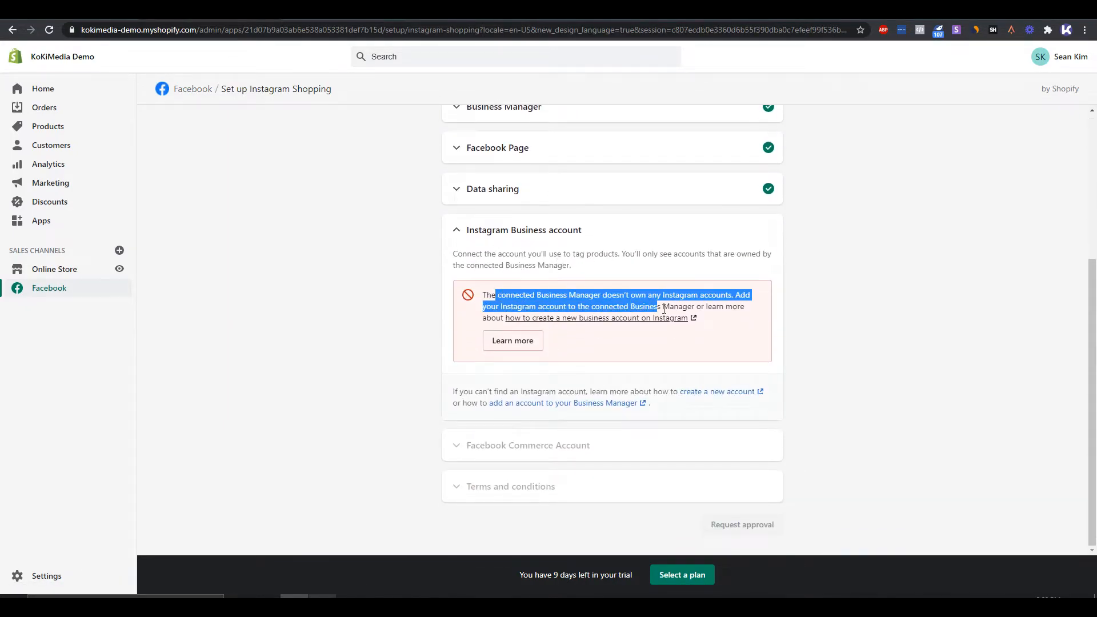
{"action": "left_click", "coordinate": [699, 313]}
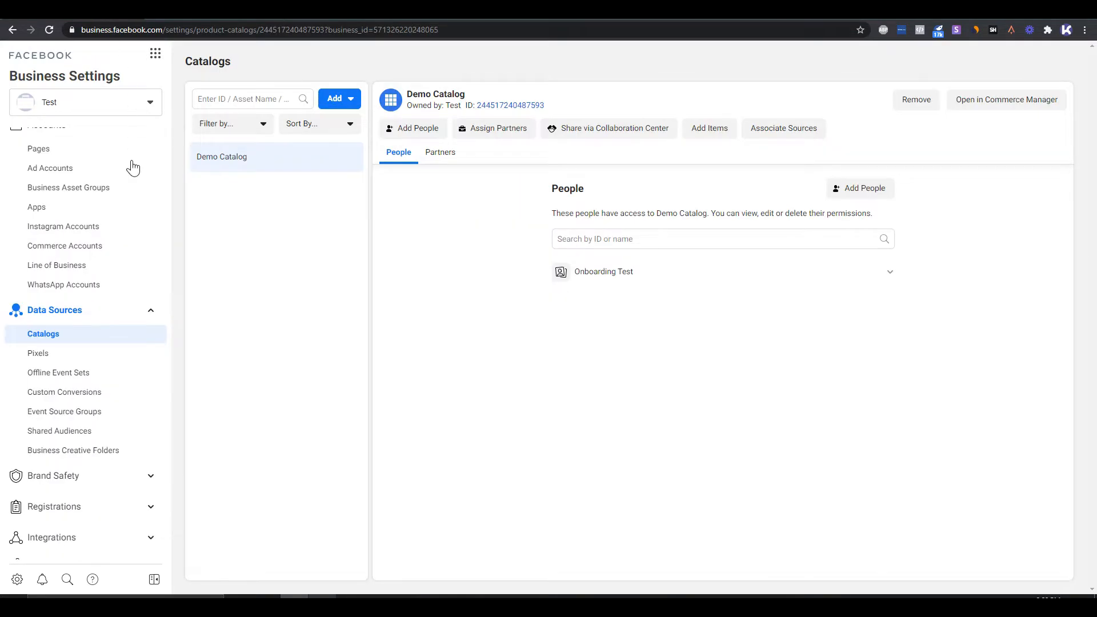
{"action": "left_click", "coordinate": [79, 228]}
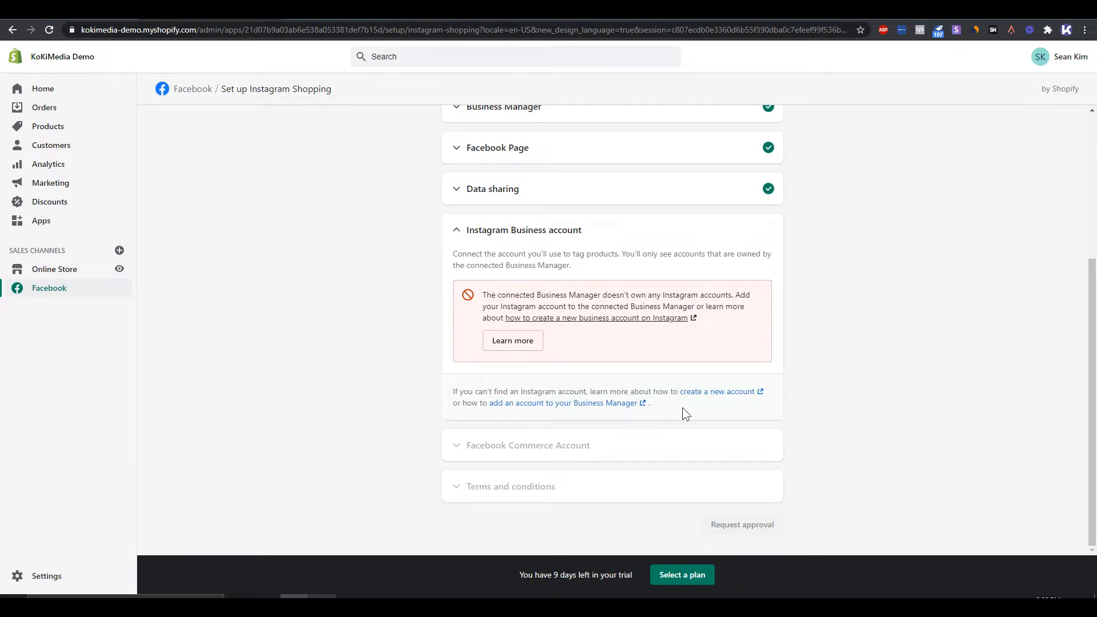
{"action": "scroll", "coordinate": [605, 372], "scroll_direction": "up", "scroll_amount": 3}
{"action": "scroll", "coordinate": [260, 286], "scroll_direction": "down", "scroll_amount": 3}
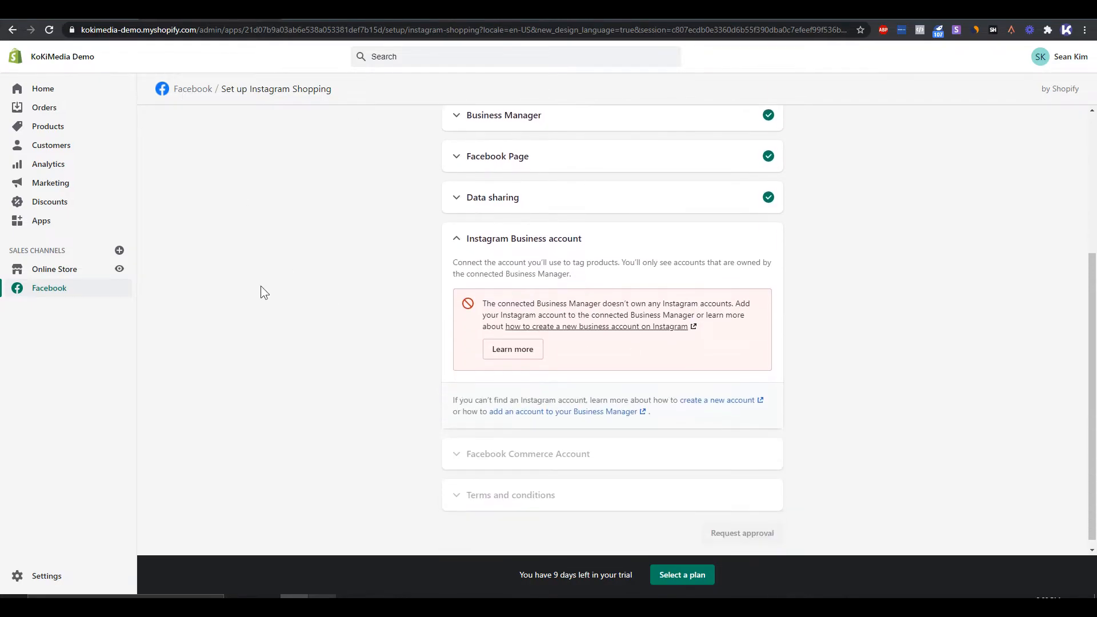
{"action": "left_click", "coordinate": [186, 87]}
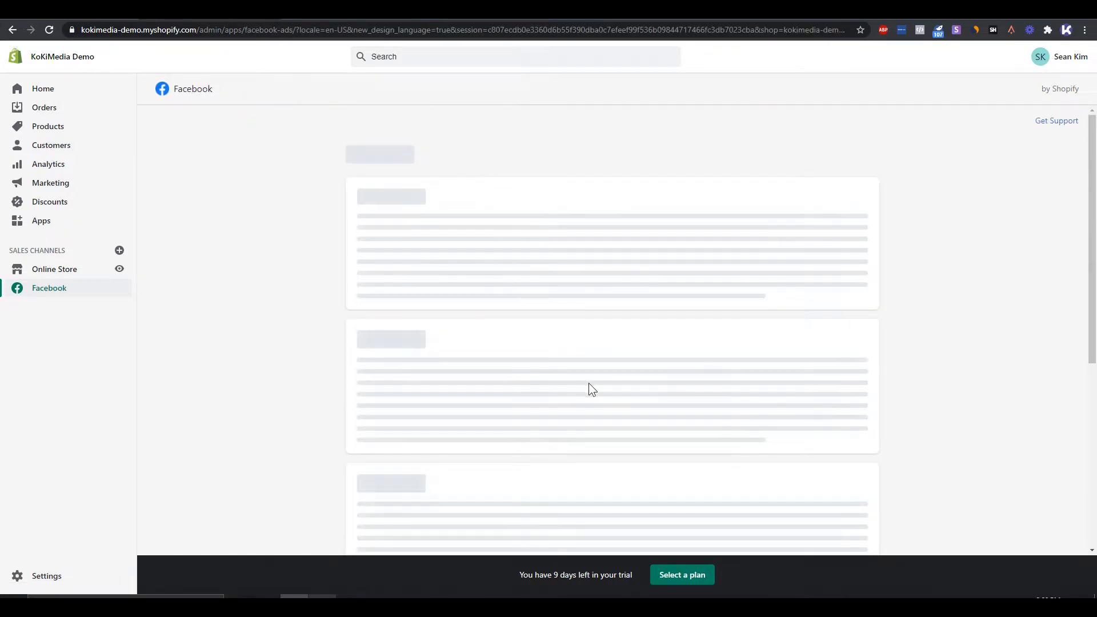
- Start the Facebook Marketing setup and connect the suggested Testing ad account
{"action": "scroll", "coordinate": [592, 389], "scroll_direction": "down", "scroll_amount": 5}
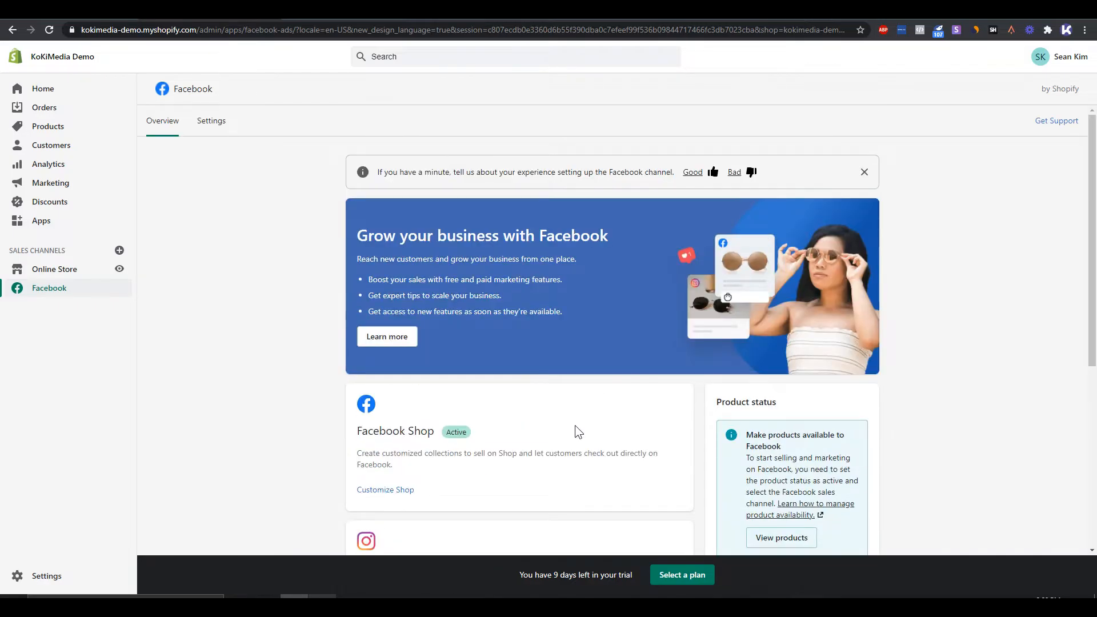
{"action": "scroll", "coordinate": [575, 425], "scroll_direction": "down", "scroll_amount": 5}
{"action": "left_click", "coordinate": [567, 482]}
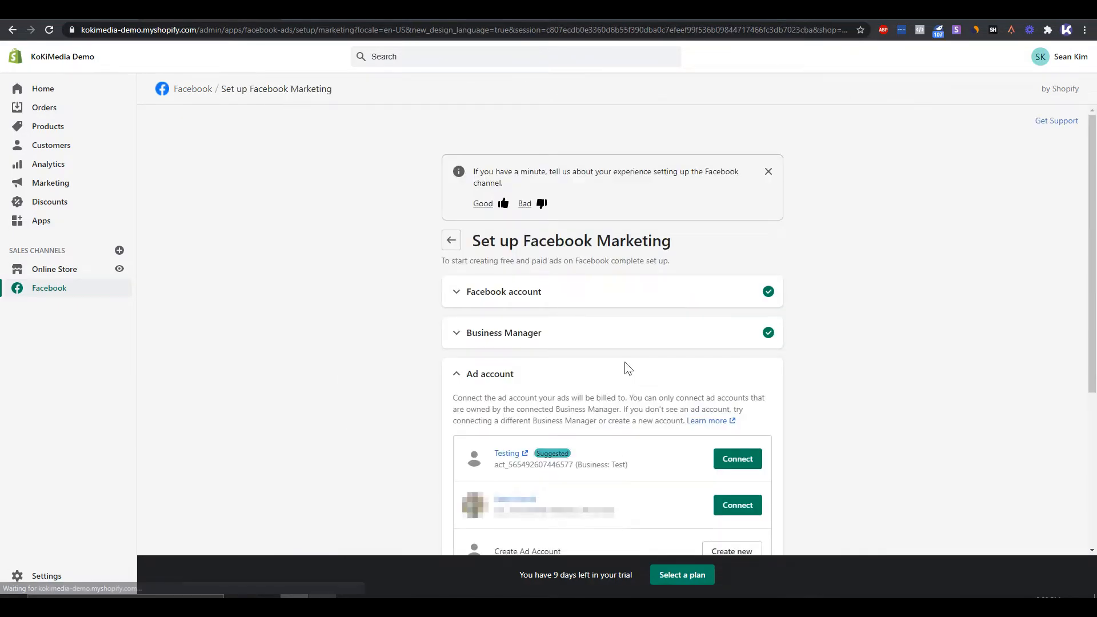
{"action": "scroll", "coordinate": [626, 362], "scroll_direction": "down", "scroll_amount": 2}
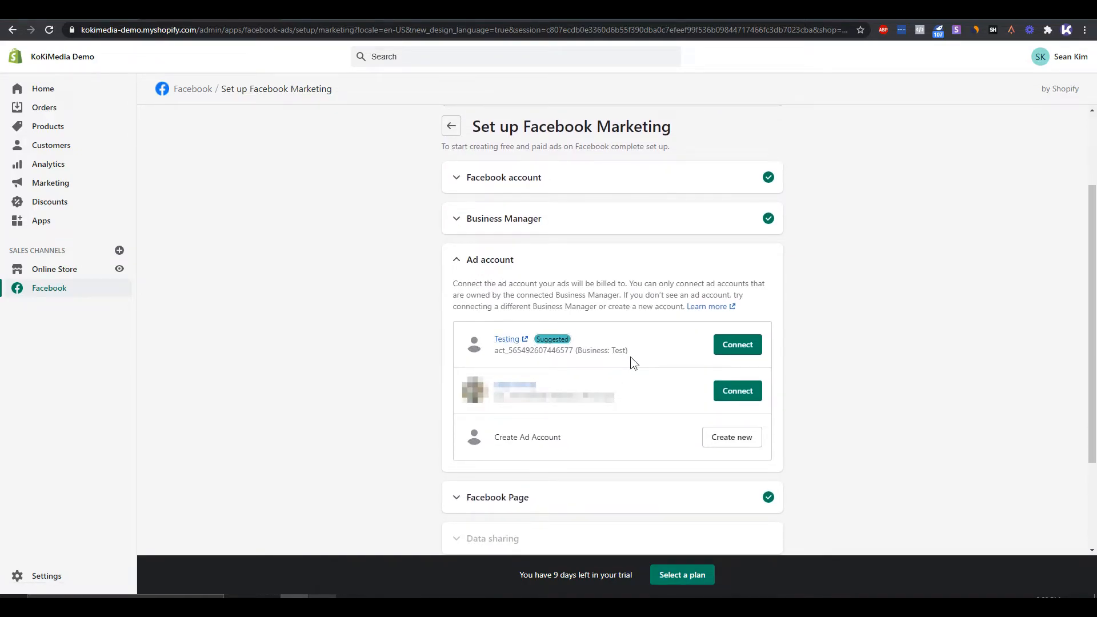
{"action": "left_click", "coordinate": [740, 348]}
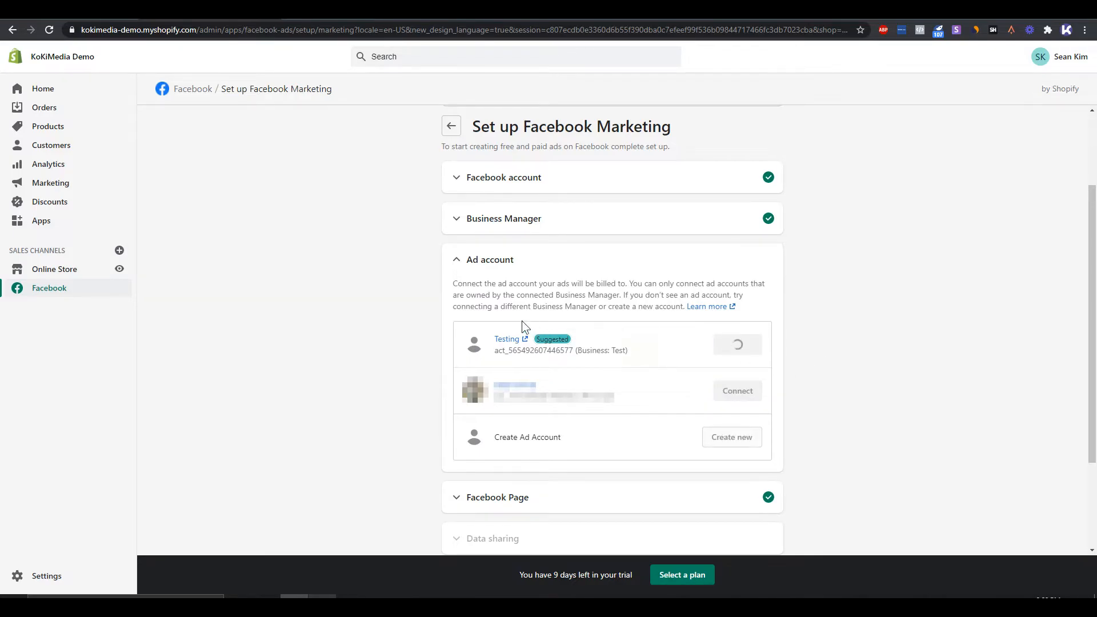
- Read the ad account's payment details requirement and look at the target country options in the Facebook Marketing setup
{"action": "left_click_drag", "start_coordinate": [550, 324], "coordinate": [641, 335]}
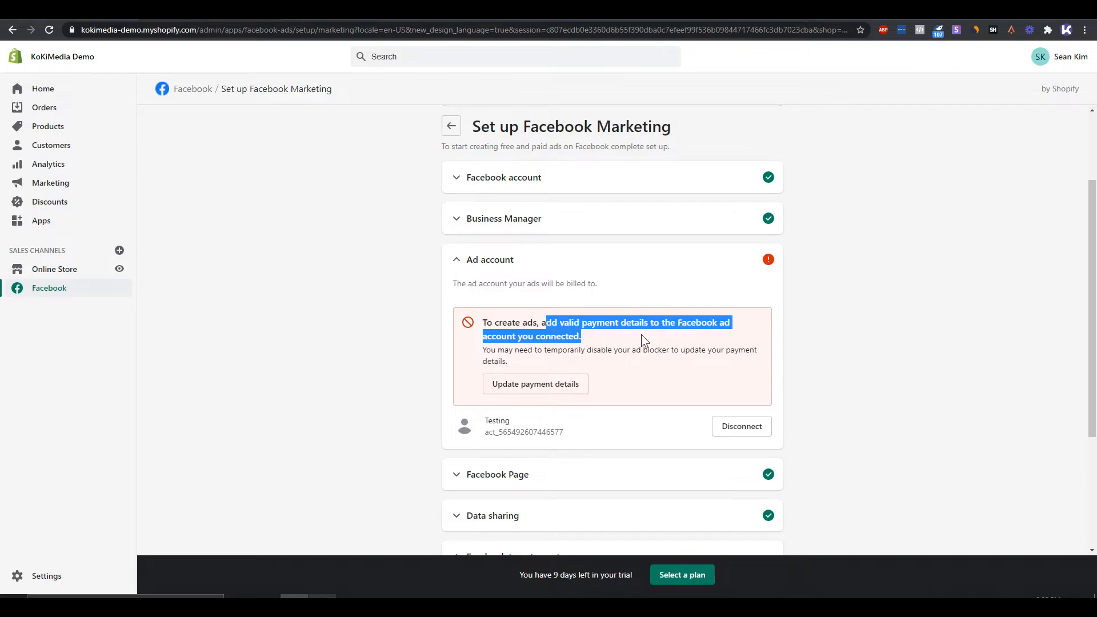
{"action": "left_click", "coordinate": [604, 338]}
{"action": "left_click_drag", "start_coordinate": [591, 341], "coordinate": [540, 324]}
{"action": "left_click", "coordinate": [588, 338]}
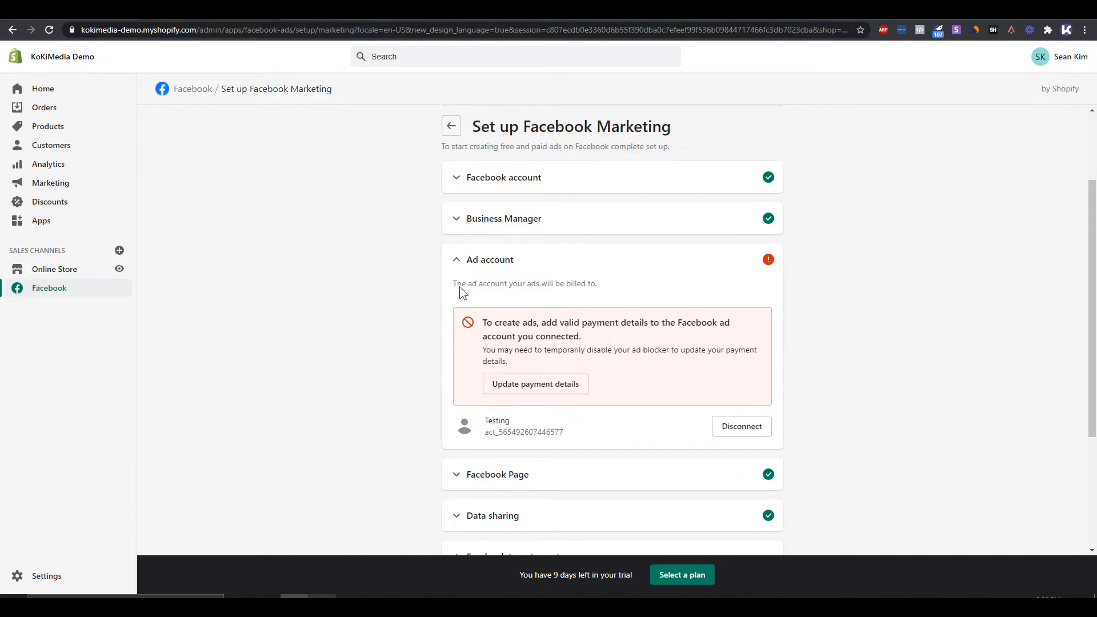
{"action": "scroll", "coordinate": [444, 345], "scroll_direction": "down", "scroll_amount": 3}
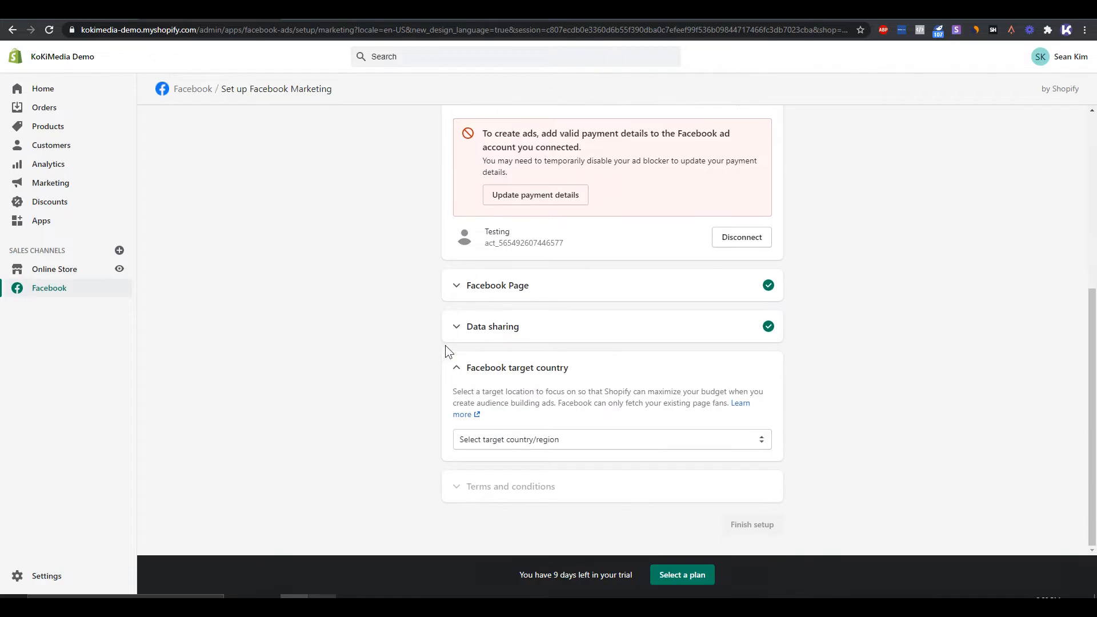
{"action": "left_click", "coordinate": [574, 444]}
{"action": "scroll", "coordinate": [549, 415], "scroll_direction": "down", "scroll_amount": 1}
{"action": "left_click", "coordinate": [519, 440]}
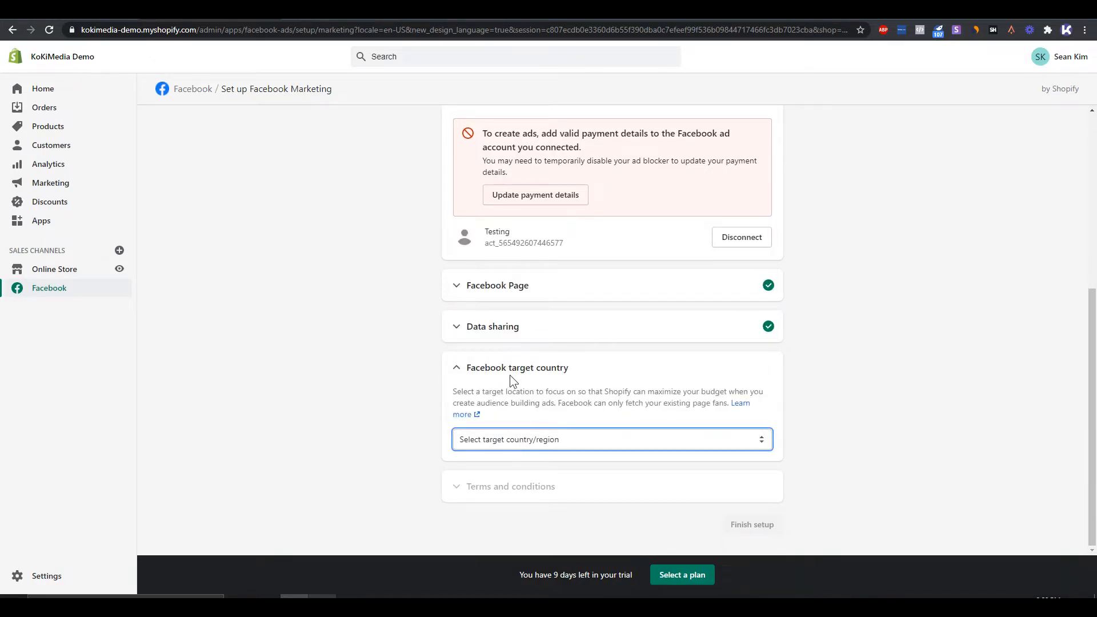
{"action": "left_click", "coordinate": [552, 444]}
{"action": "left_click", "coordinate": [409, 399]}
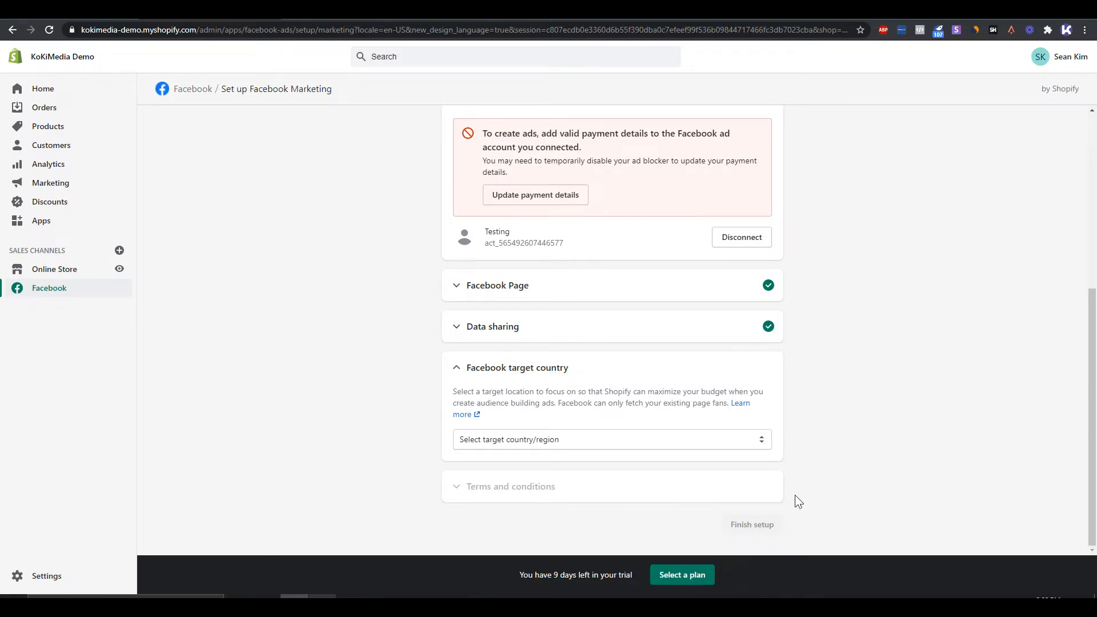
- Return to the Facebook channel overview and review the setup status of Facebook Shop, Instagram Shopping and Facebook Marketing
{"action": "scroll", "coordinate": [848, 490], "scroll_direction": "up", "scroll_amount": 1}
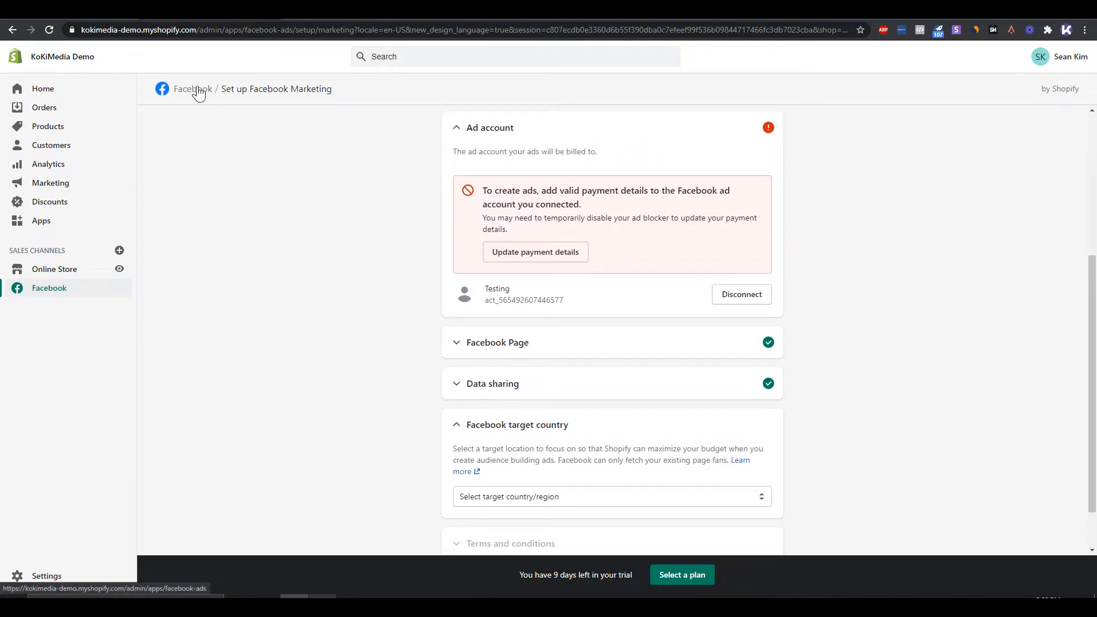
{"action": "left_click", "coordinate": [194, 89]}
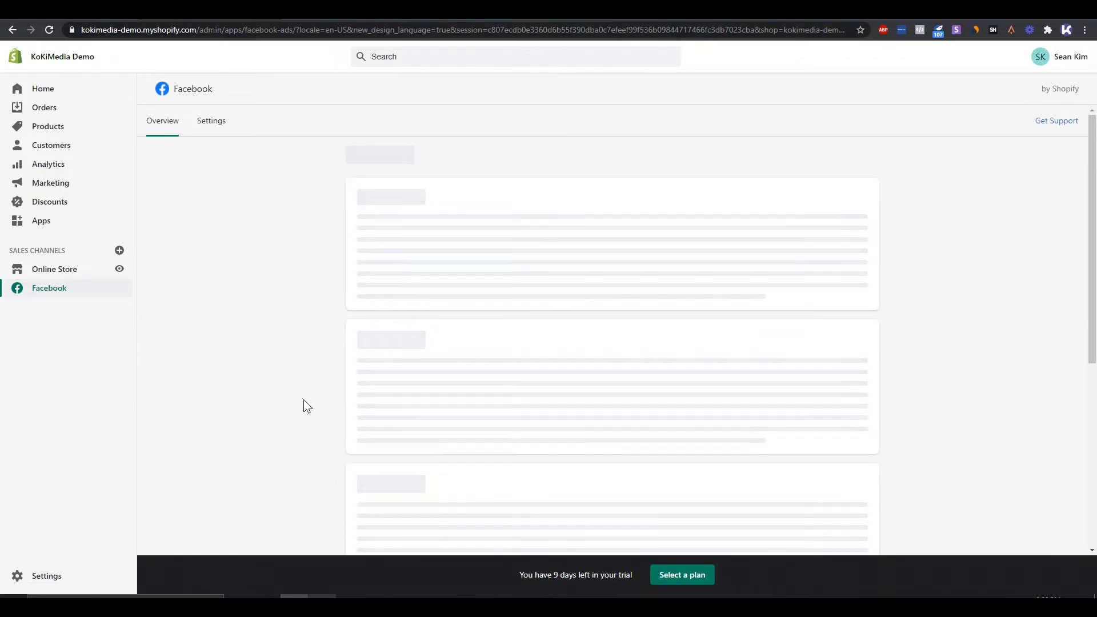
{"action": "scroll", "coordinate": [499, 245], "scroll_direction": "down", "scroll_amount": 3}
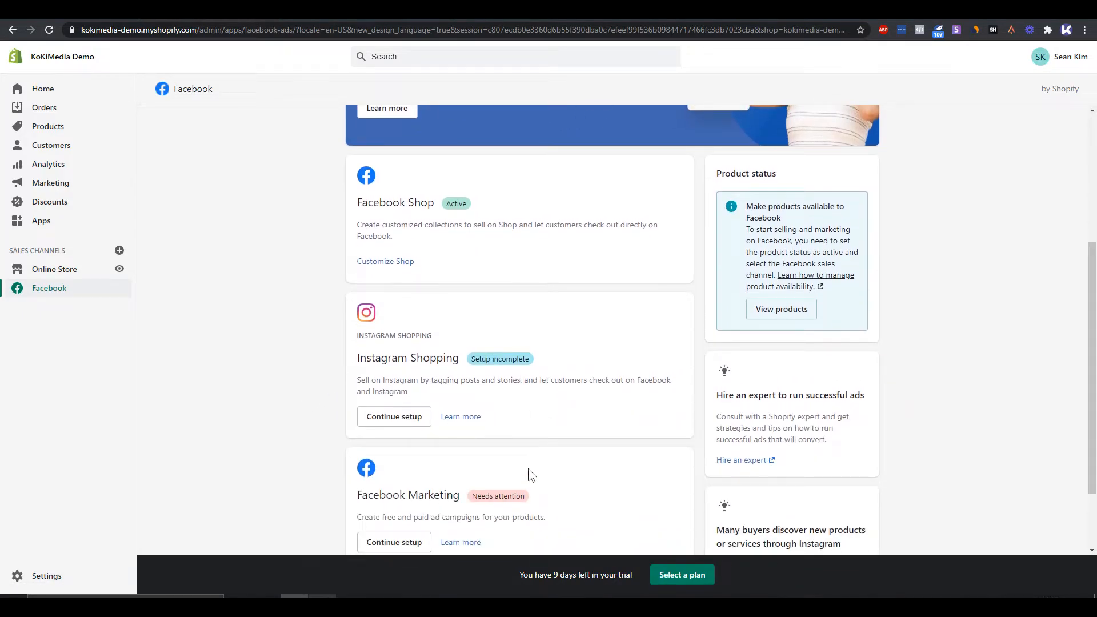
{"action": "scroll", "coordinate": [532, 475], "scroll_direction": "down", "scroll_amount": 2}
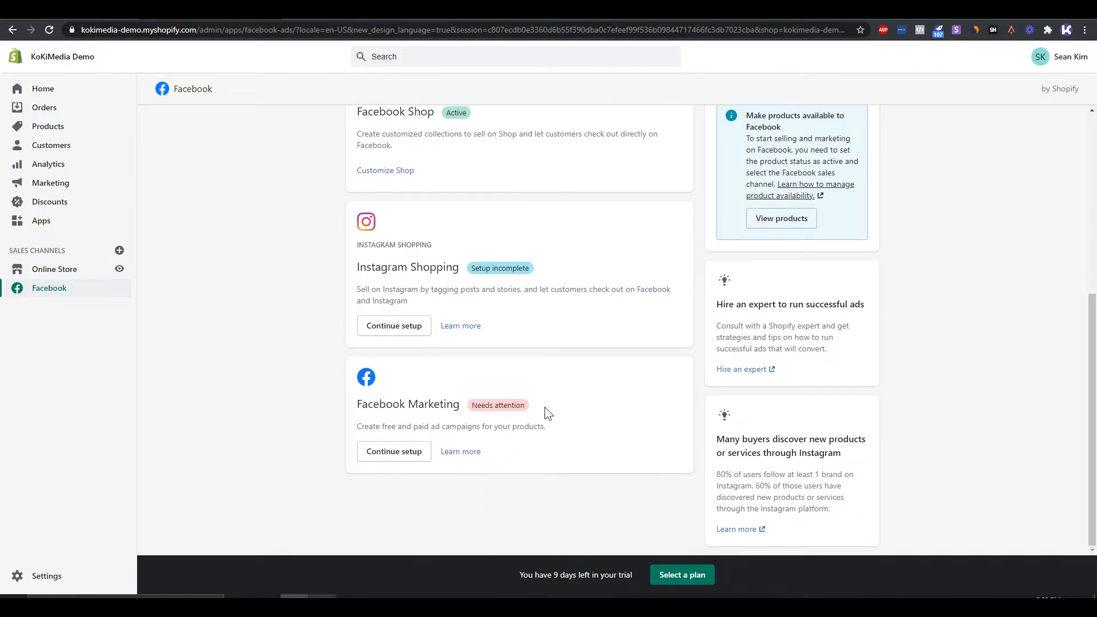
{"action": "left_click", "coordinate": [71, 11]}
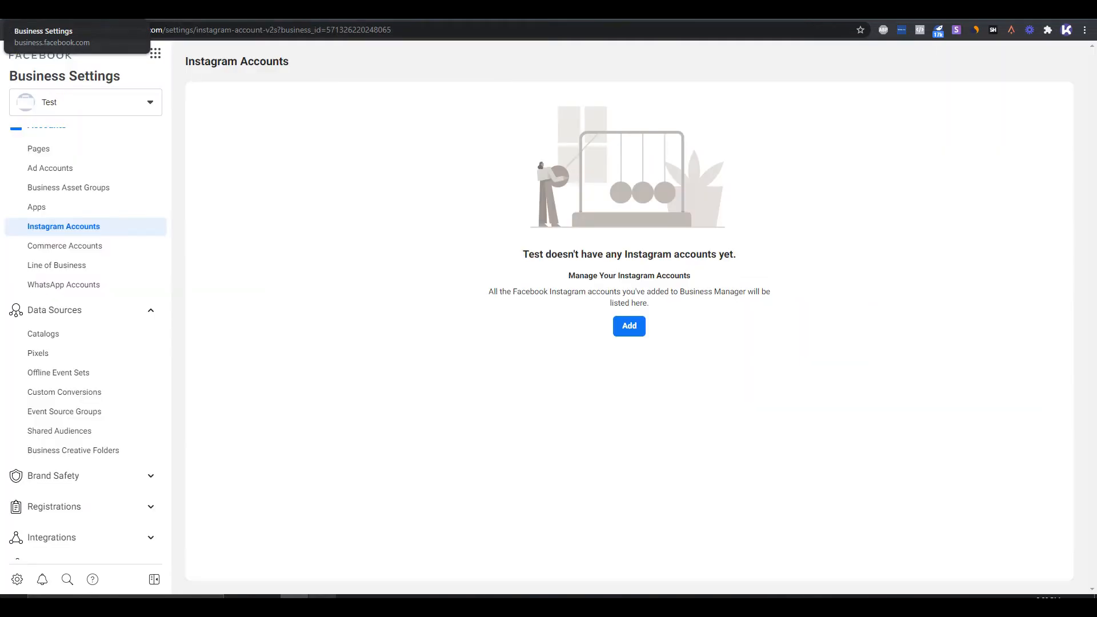
{"action": "left_click", "coordinate": [104, 356]}
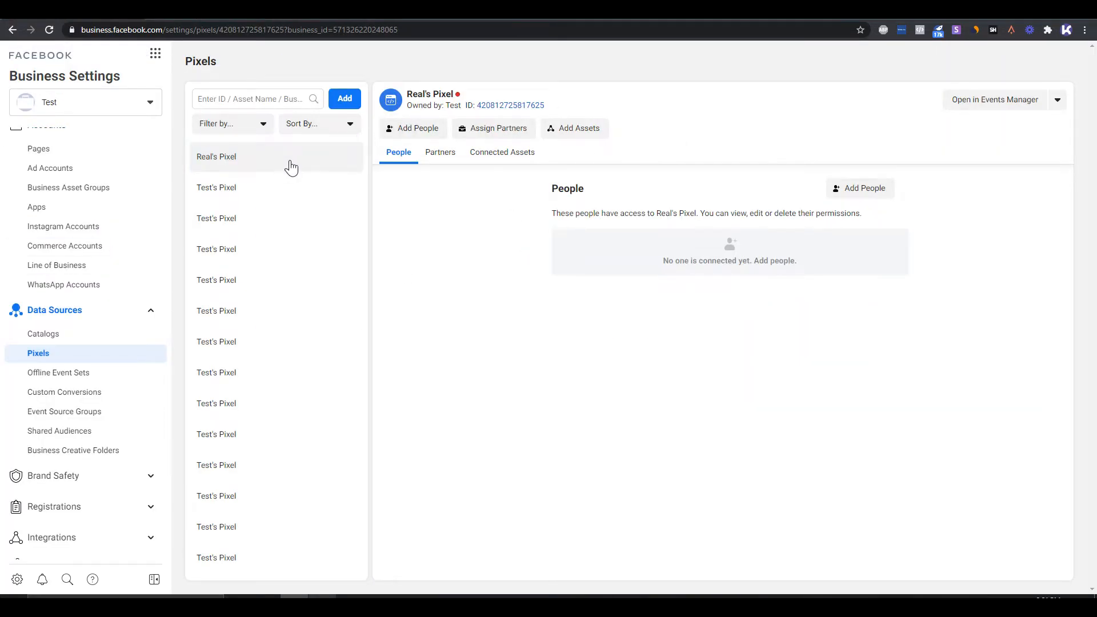
{"action": "left_click", "coordinate": [997, 101]}
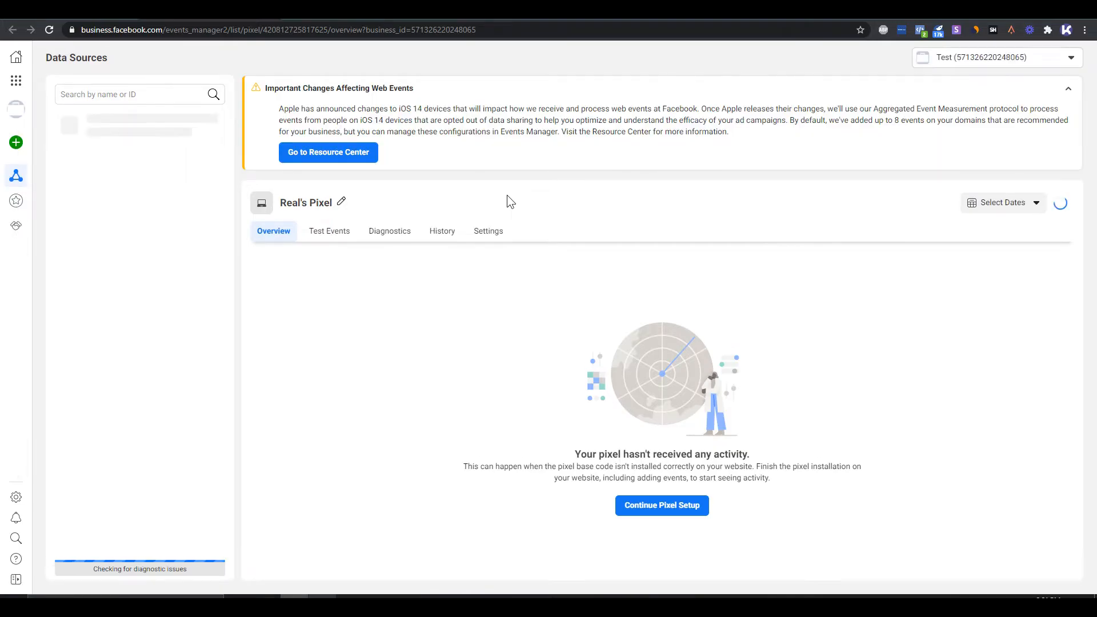
{"action": "left_click", "coordinate": [666, 513]}
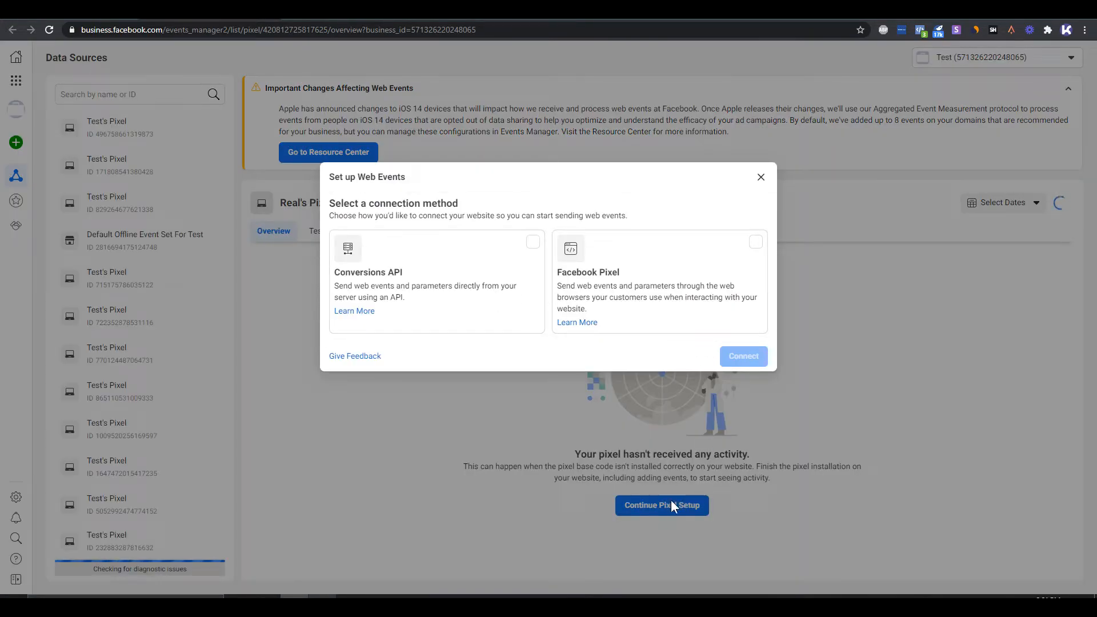
{"action": "left_click", "coordinate": [616, 279]}
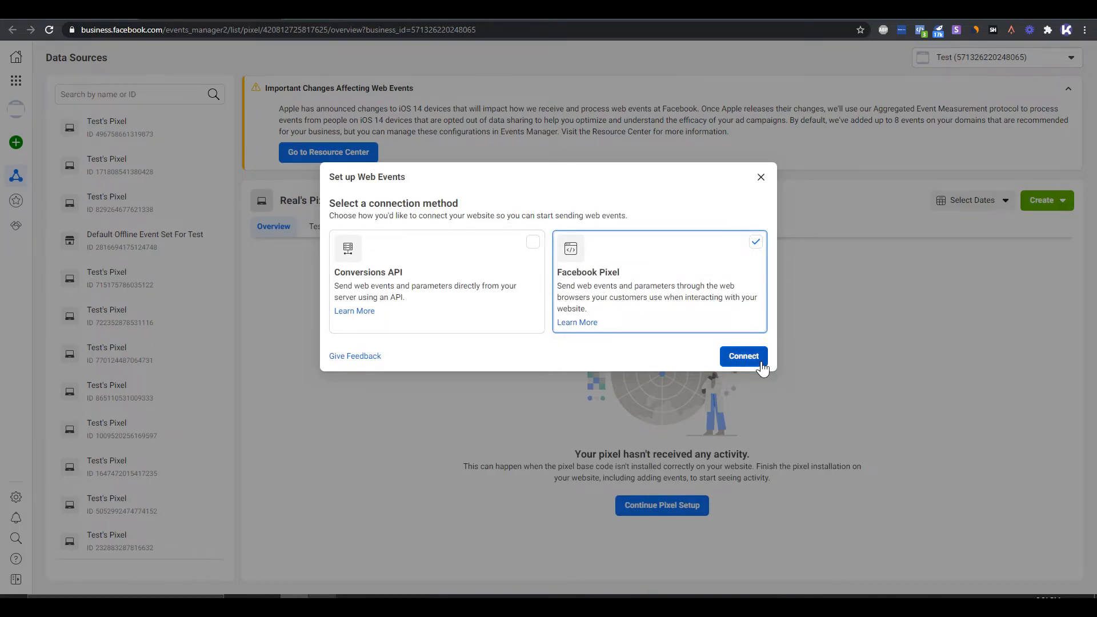
{"action": "left_click", "coordinate": [759, 361]}
{"action": "left_click", "coordinate": [602, 341]}
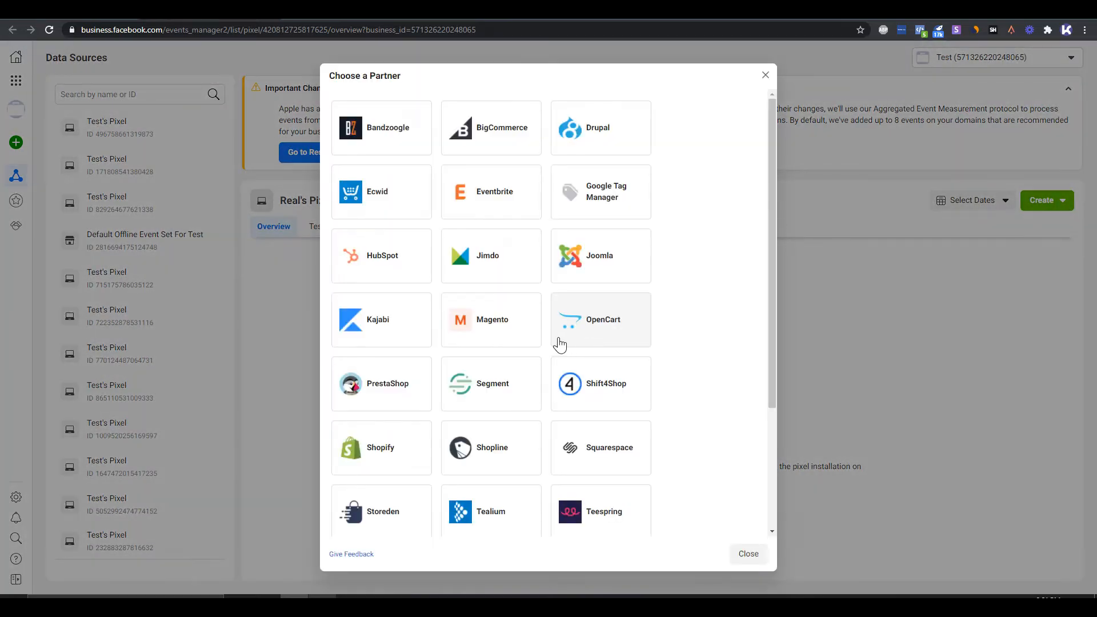
{"action": "left_click", "coordinate": [402, 434]}
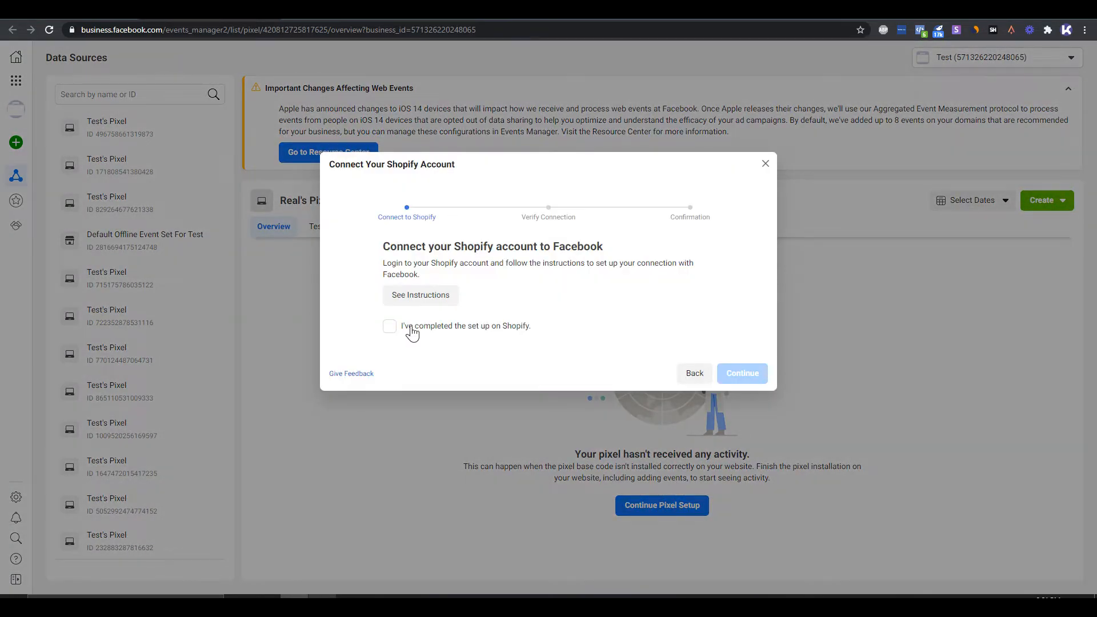
- Confirm that the set up on Shopify is completed and proceed to the pixel connection verification
{"action": "left_click_drag", "start_coordinate": [379, 248], "coordinate": [602, 248]}
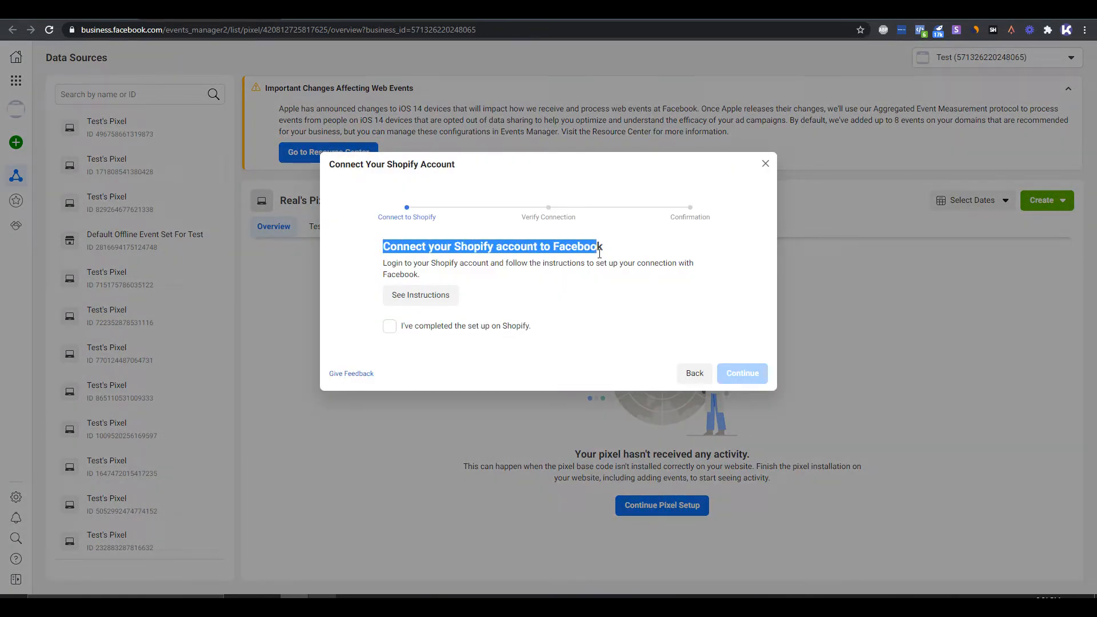
{"action": "left_click", "coordinate": [603, 249]}
{"action": "left_click", "coordinate": [390, 327]}
{"action": "left_click", "coordinate": [742, 373]}
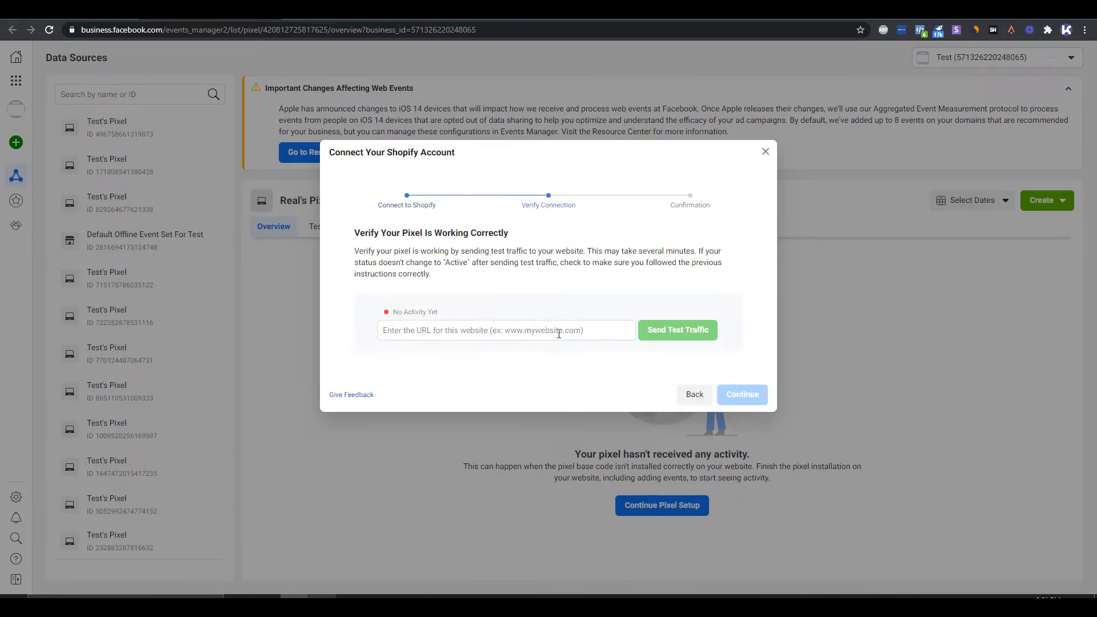
- Send test traffic to the kokimedia-demo.myshopify.com store address to verify the pixel, and complete the Shopify connection setup
{"action": "left_click", "coordinate": [559, 335]}
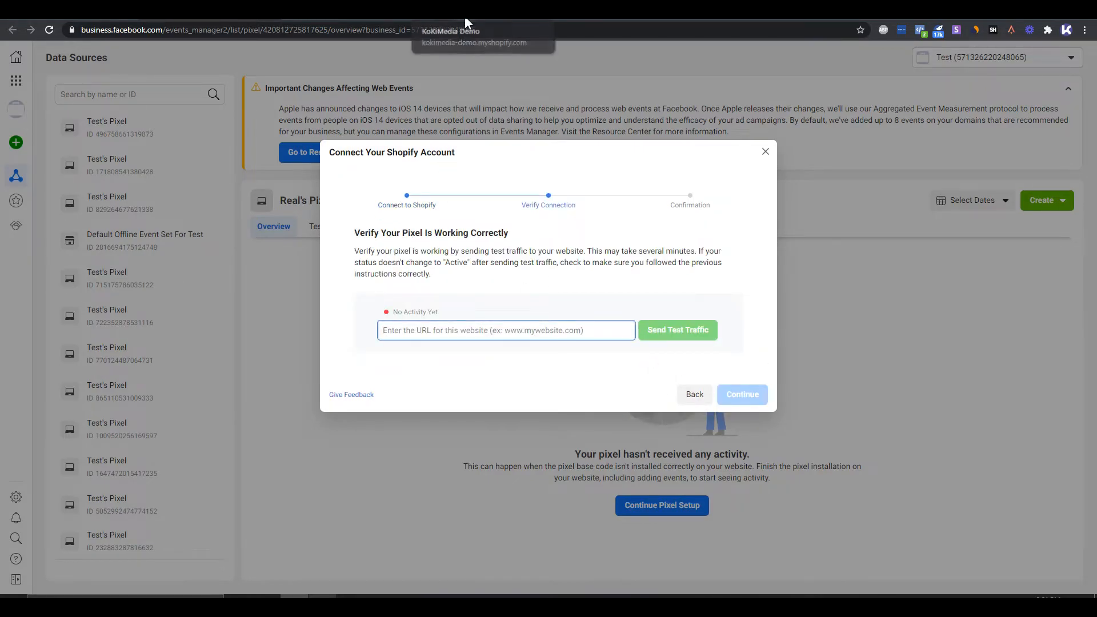
{"action": "left_click", "coordinate": [454, 14]}
{"action": "left_click", "coordinate": [281, 34]}
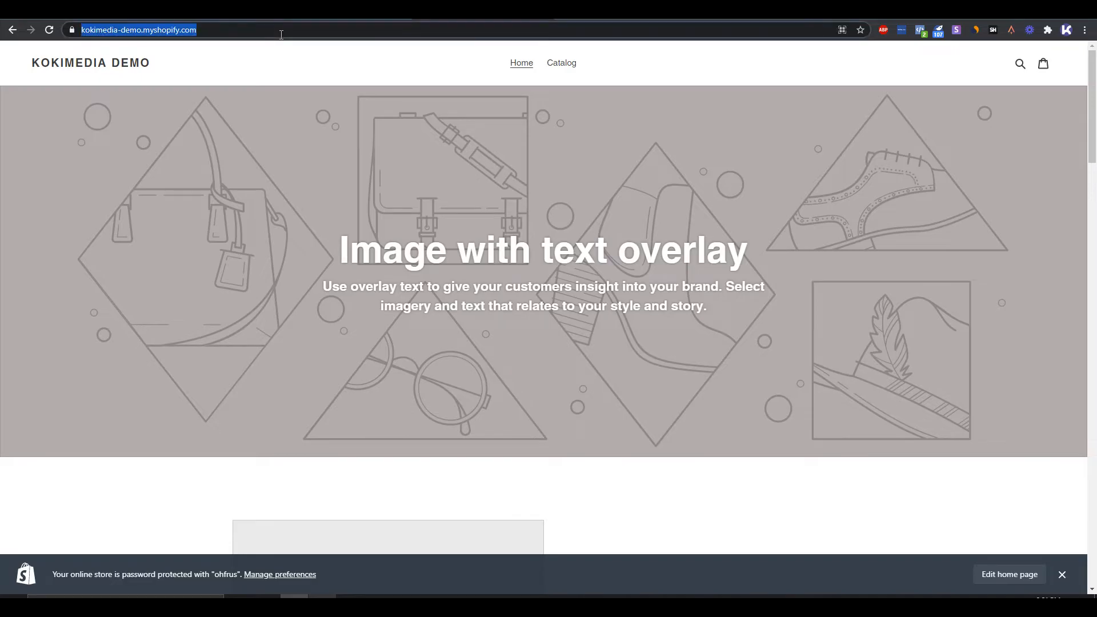
{"action": "key", "text": "ctrl+c"}
{"action": "left_click", "coordinate": [215, 17]}
{"action": "left_click", "coordinate": [534, 323]}
{"action": "key", "text": "ctrl+v"}
{"action": "left_click", "coordinate": [679, 328]}
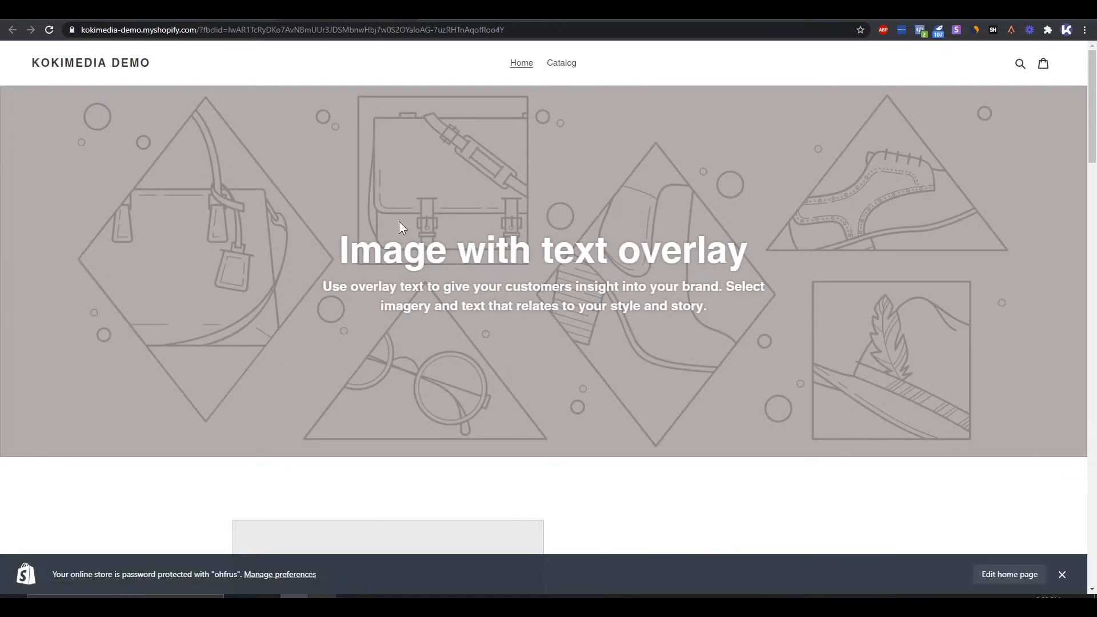
{"action": "left_click", "coordinate": [271, 17]}
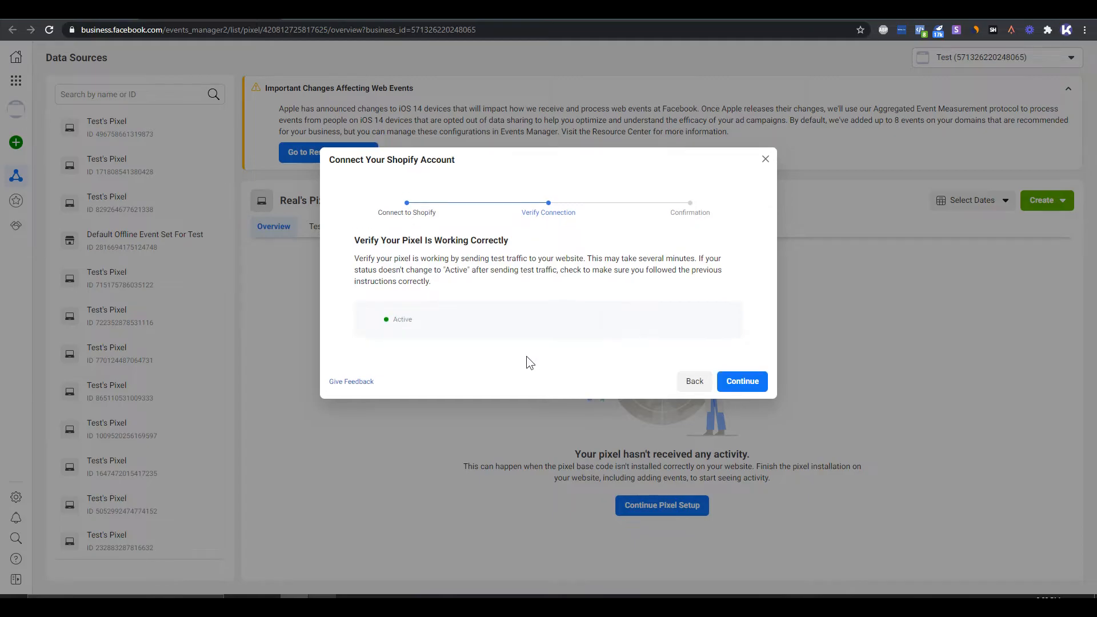
{"action": "left_click", "coordinate": [744, 383]}
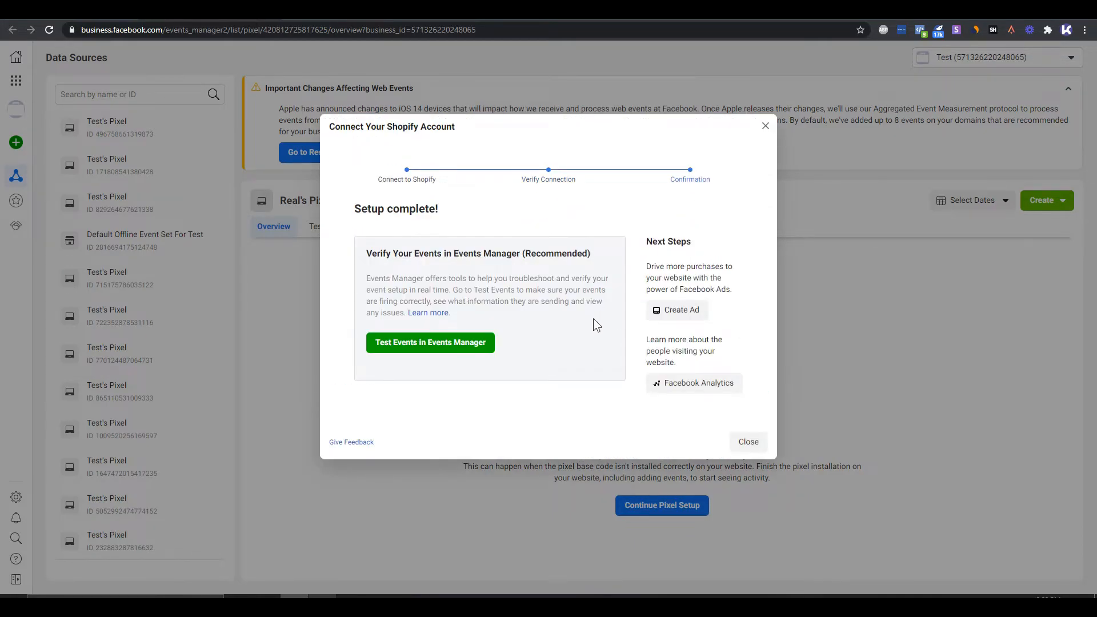
{"action": "left_click", "coordinate": [393, 344]}
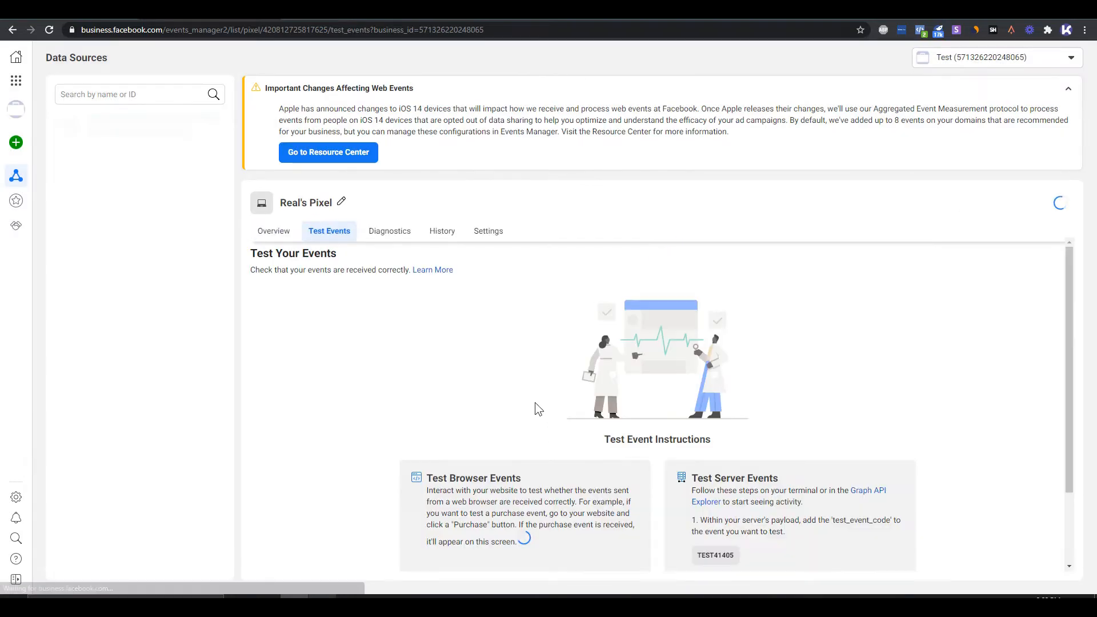
{"action": "scroll", "coordinate": [531, 435], "scroll_direction": "down", "scroll_amount": 2}
{"action": "left_click", "coordinate": [527, 474]}
{"action": "key", "text": "ctrl+v"}
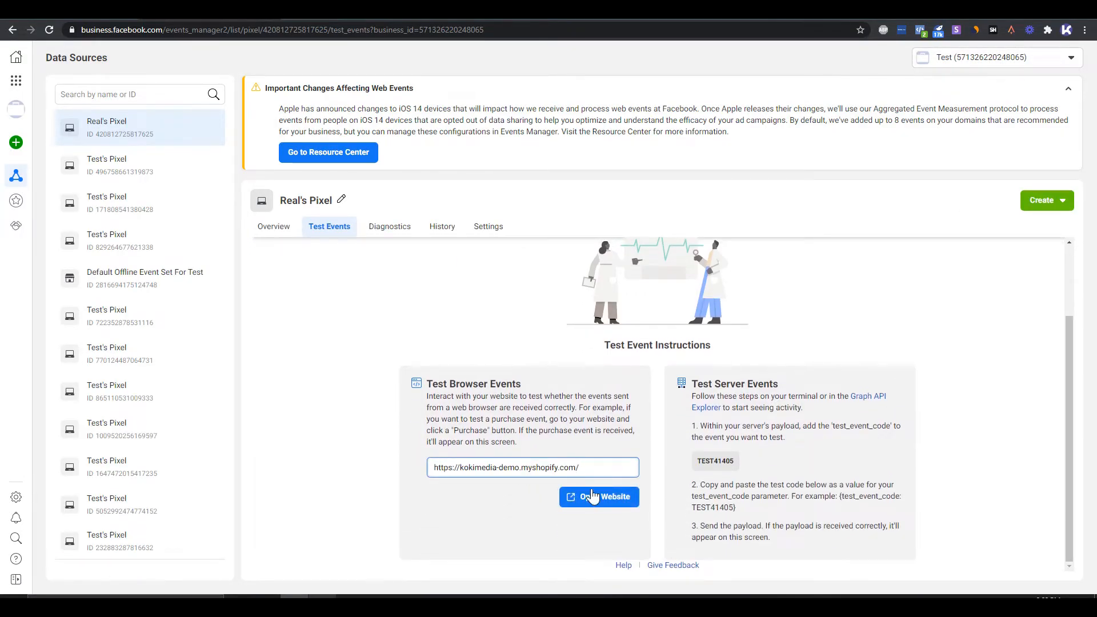
{"action": "left_click", "coordinate": [583, 495]}
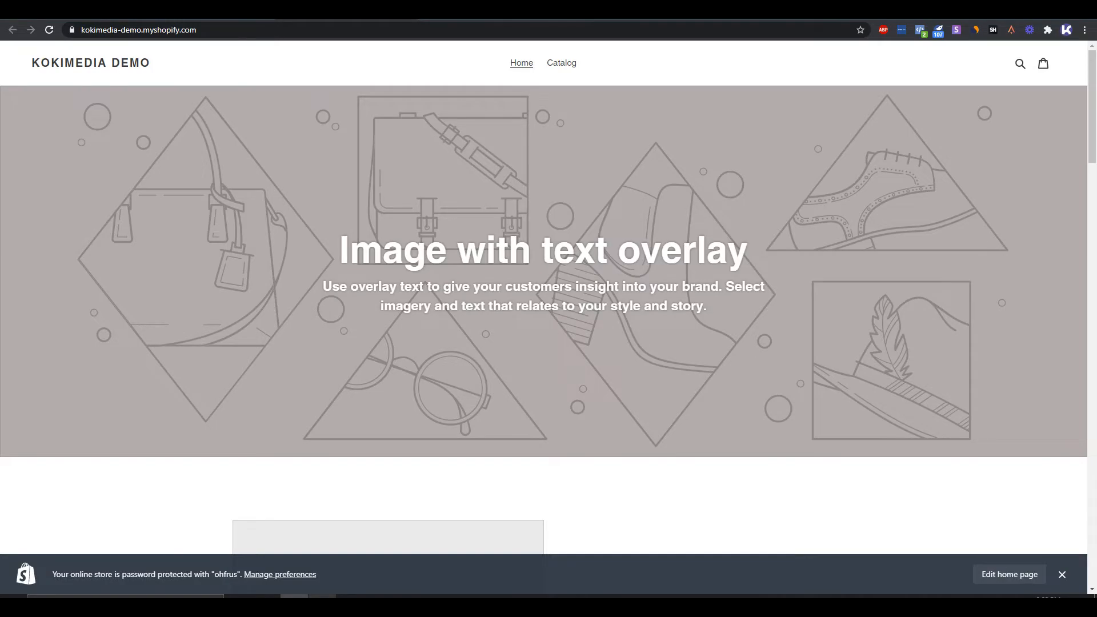
{"action": "left_click", "coordinate": [209, 10]}
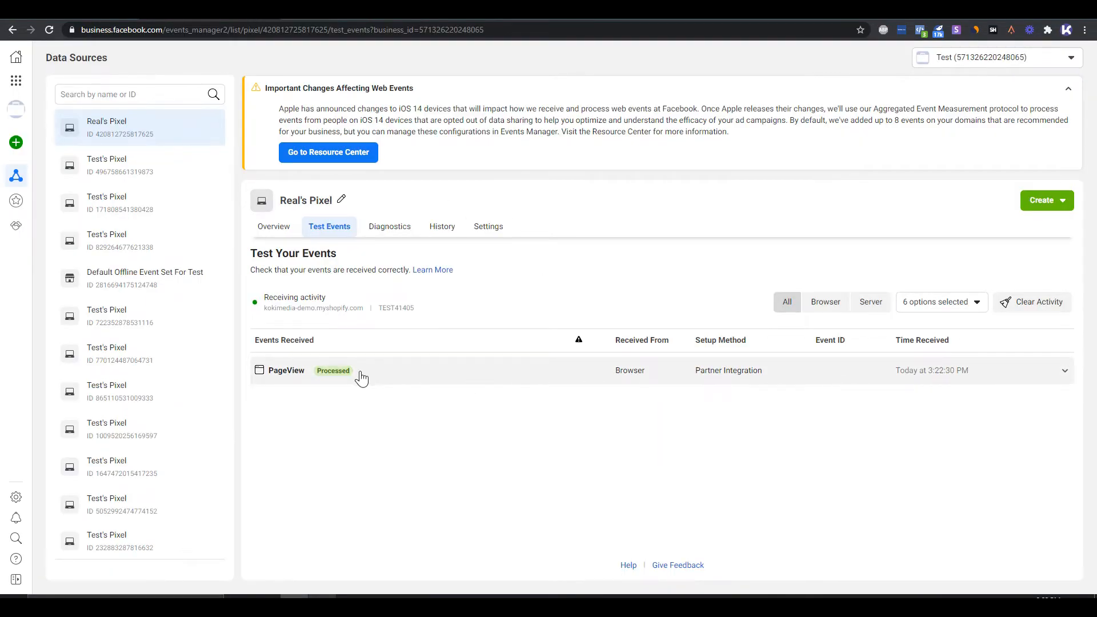
{"action": "left_click", "coordinate": [401, 10]}
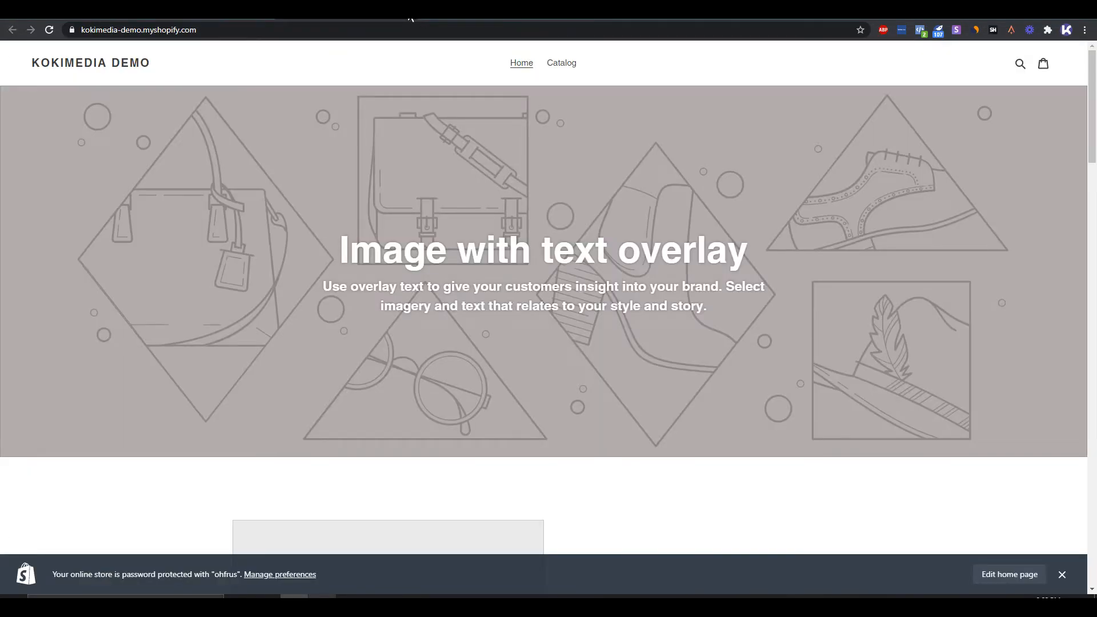
{"action": "left_click", "coordinate": [208, 11]}
{"action": "left_click", "coordinate": [274, 227]}
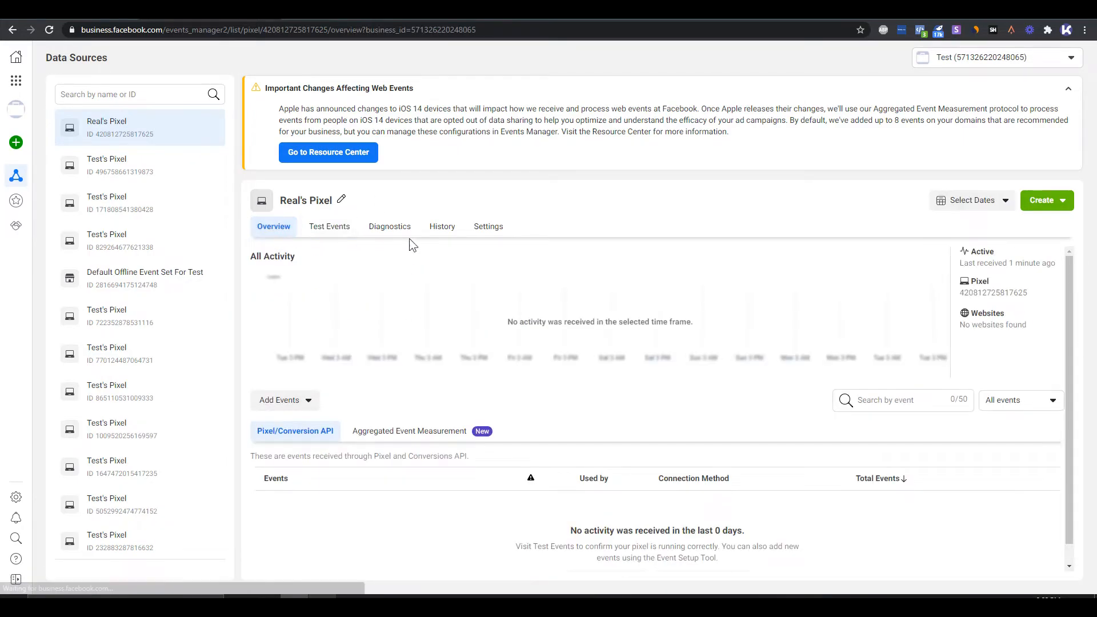
{"action": "left_click", "coordinate": [495, 227]}
{"action": "scroll", "coordinate": [446, 366], "scroll_direction": "down", "scroll_amount": 7}
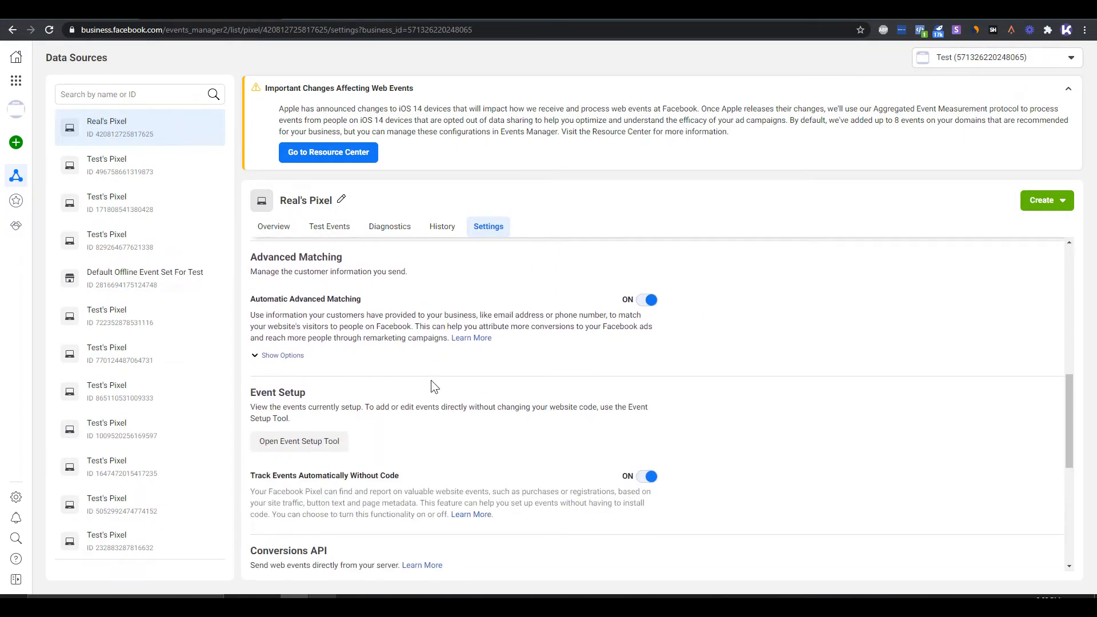
{"action": "scroll", "coordinate": [420, 376], "scroll_direction": "up", "scroll_amount": 1}
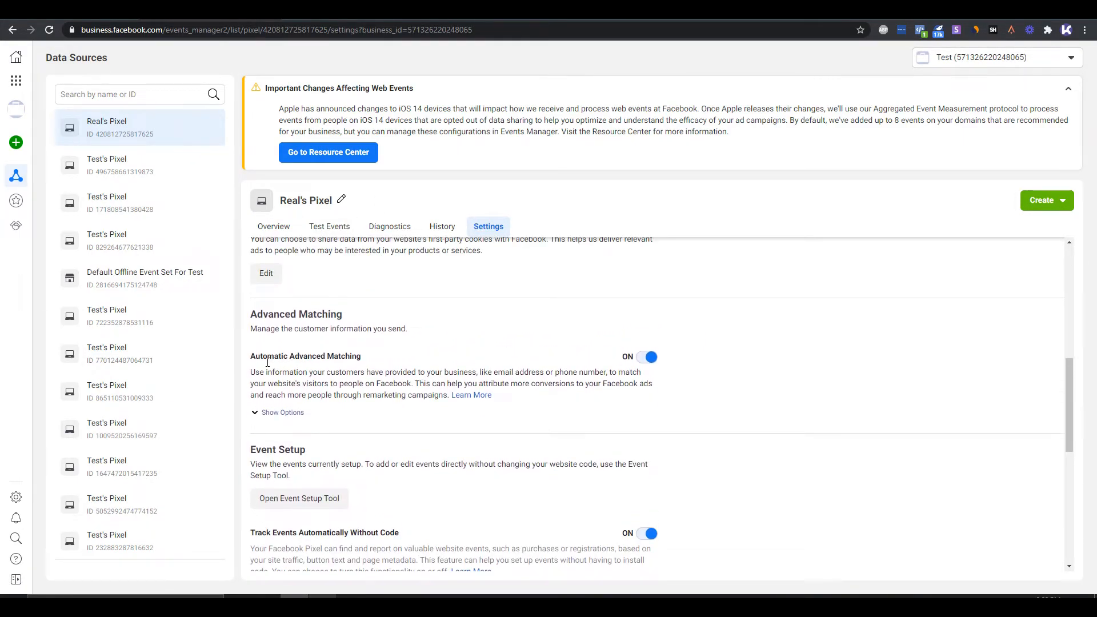
{"action": "left_click_drag", "start_coordinate": [268, 362], "coordinate": [367, 363]}
{"action": "left_click", "coordinate": [371, 366]}
{"action": "scroll", "coordinate": [525, 492], "scroll_direction": "down", "scroll_amount": 2}
{"action": "left_click_drag", "start_coordinate": [293, 419], "coordinate": [379, 419]}
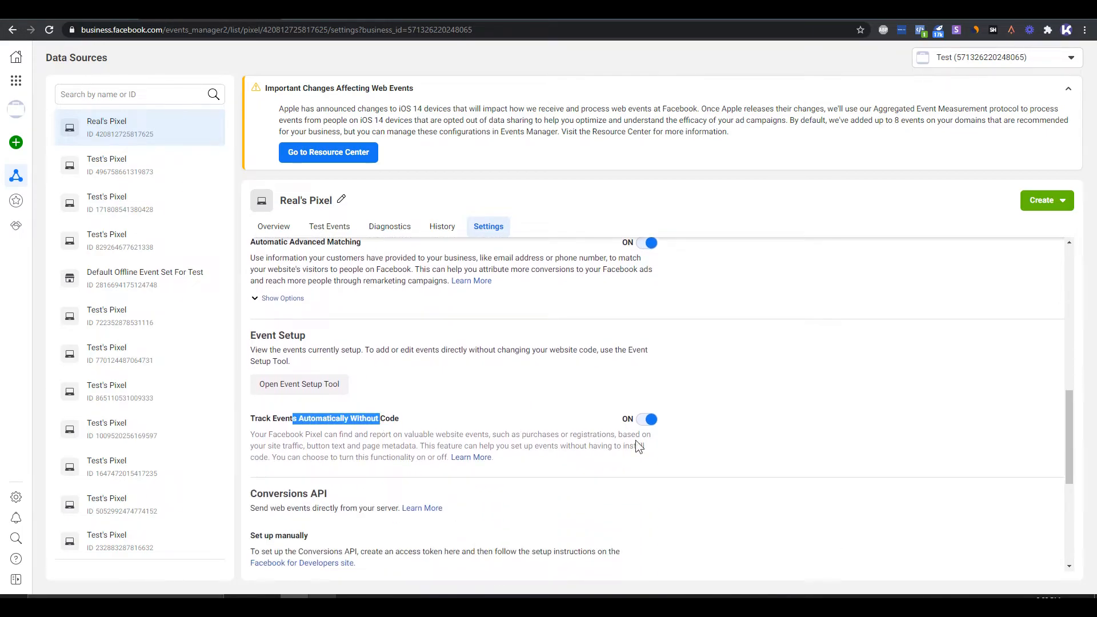
{"action": "left_click", "coordinate": [274, 226]}
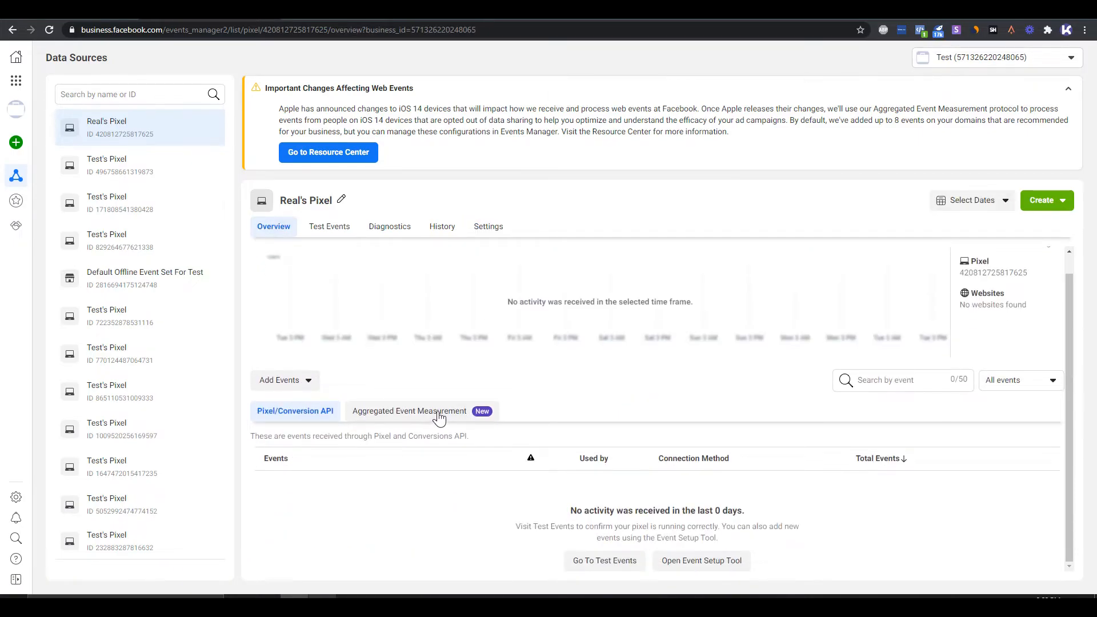
{"action": "left_click", "coordinate": [454, 421]}
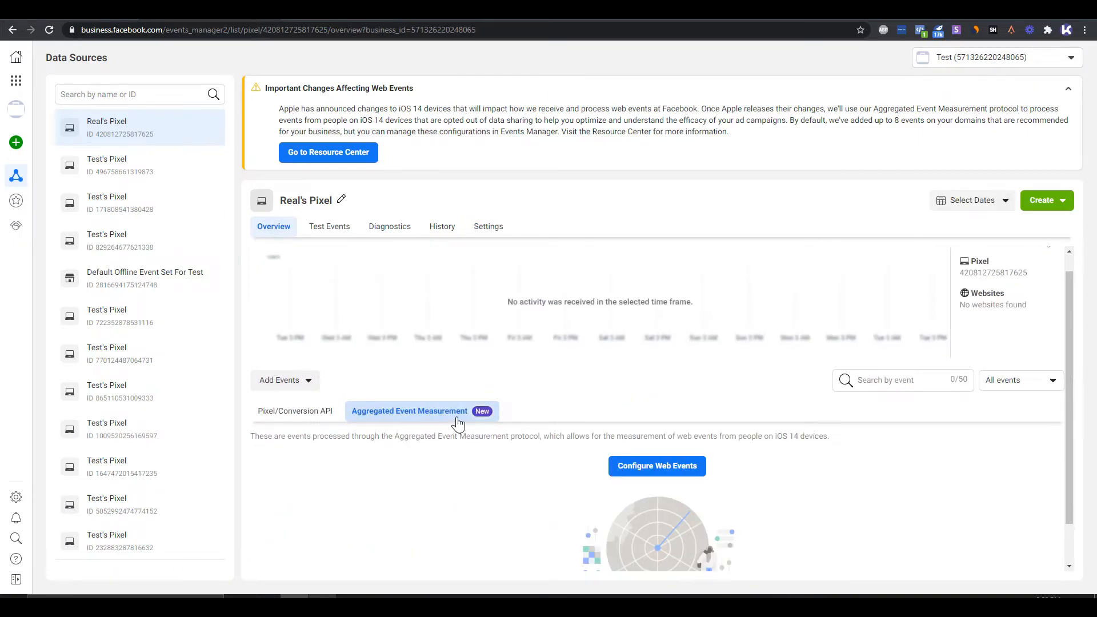
{"action": "left_click_drag", "start_coordinate": [778, 446], "coordinate": [805, 444]}
{"action": "left_click", "coordinate": [814, 449]}
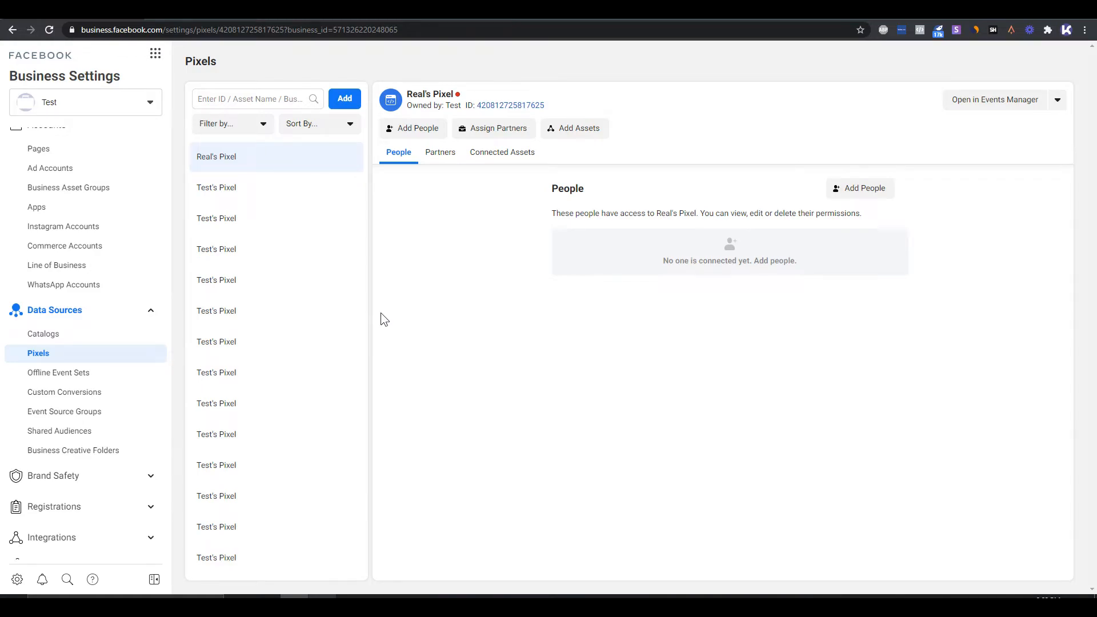
- In Facebook Business Settings, set Demo Page as the primary page in the business information and save it
{"action": "scroll", "coordinate": [128, 426], "scroll_direction": "down", "scroll_amount": 3}
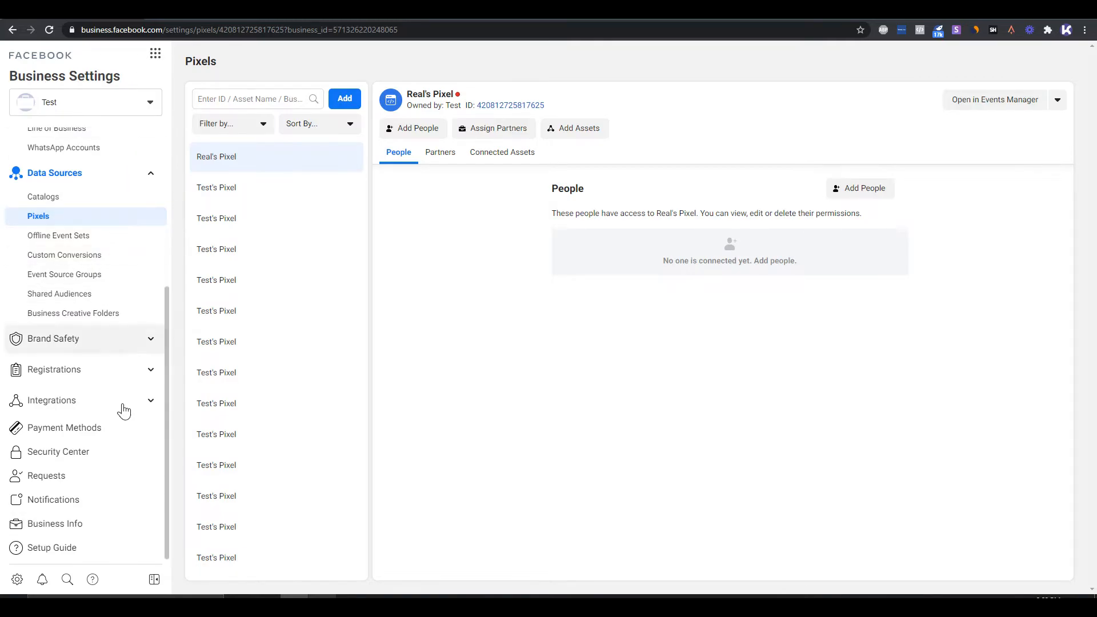
{"action": "left_click", "coordinate": [103, 527]}
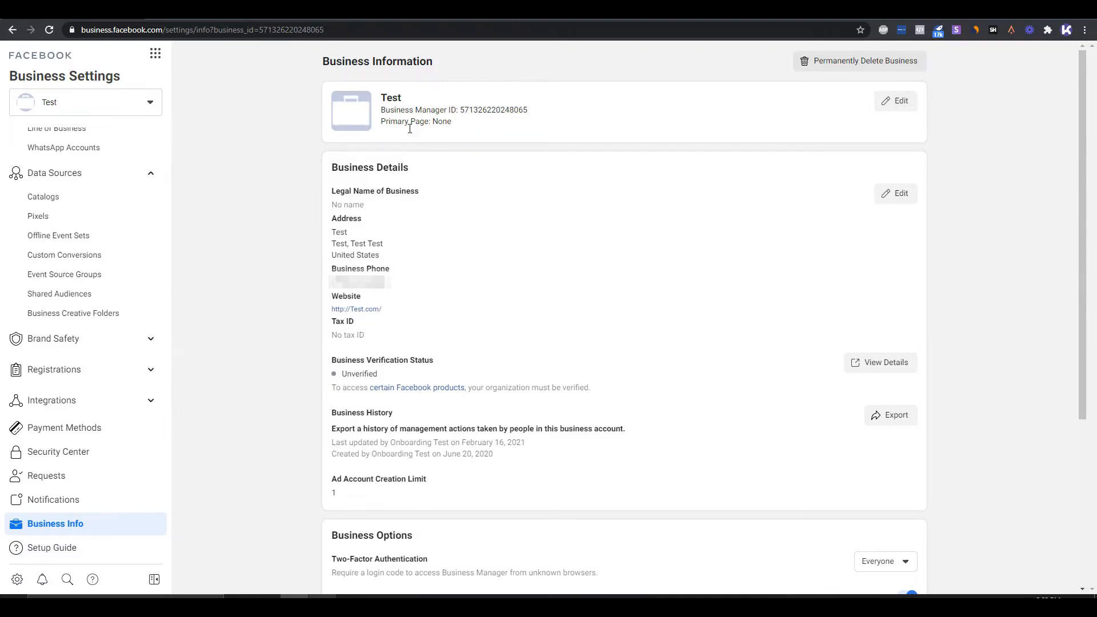
{"action": "left_click", "coordinate": [899, 104]}
{"action": "left_click", "coordinate": [530, 151]}
{"action": "type", "text": "demo"}
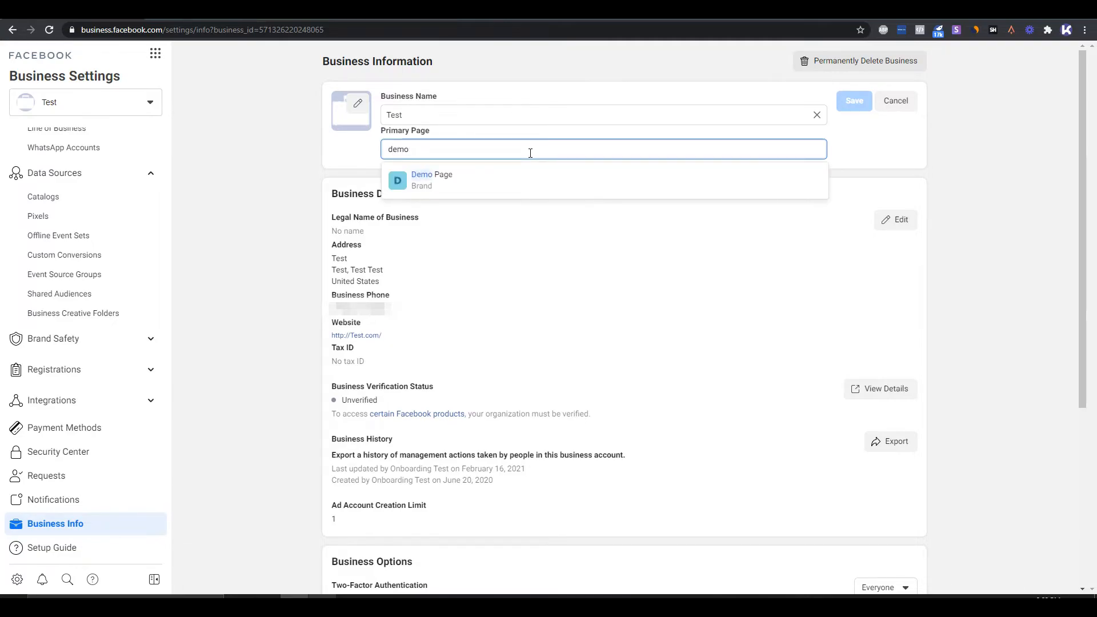
{"action": "left_click", "coordinate": [479, 183]}
{"action": "left_click", "coordinate": [855, 109]}
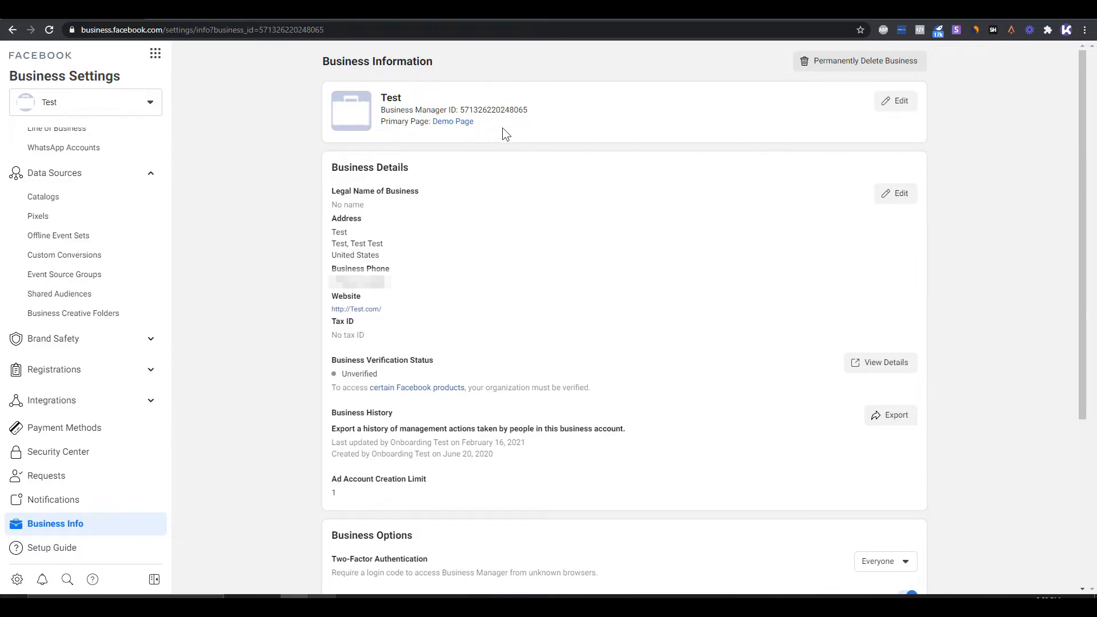
- Review the primary page and legal business name entries in the business information
{"action": "left_click_drag", "start_coordinate": [383, 123], "coordinate": [483, 123]}
{"action": "left_click", "coordinate": [483, 124]}
{"action": "left_click_drag", "start_coordinate": [375, 204], "coordinate": [327, 204]}
{"action": "left_click", "coordinate": [410, 243]}
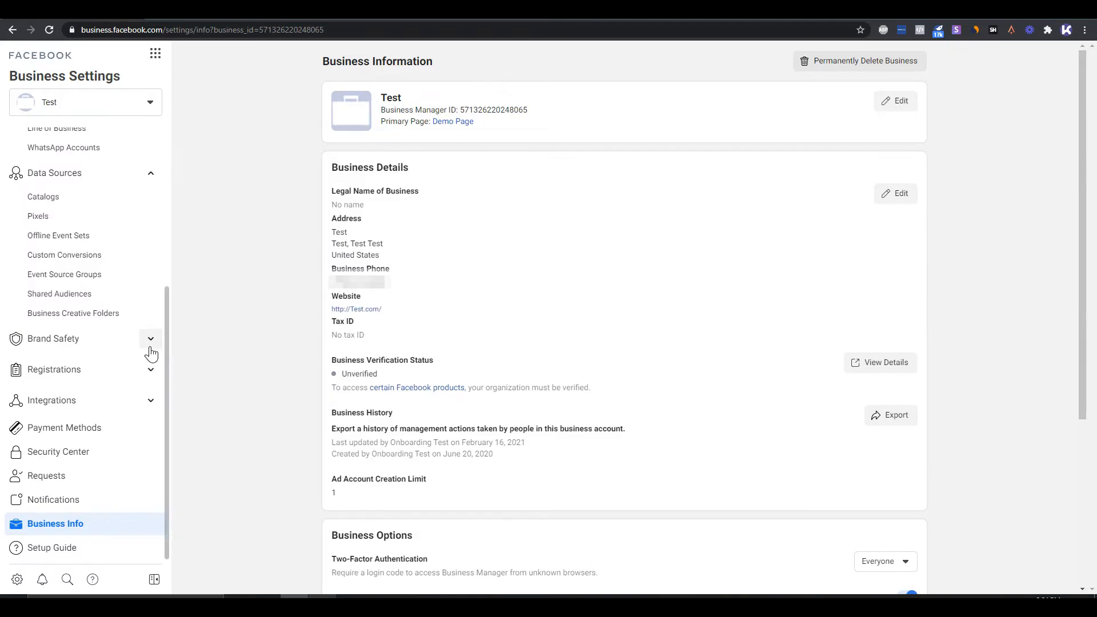
- Open the Security Center and select Everyone as the people required to turn on two-factor authentication
{"action": "left_click", "coordinate": [96, 451]}
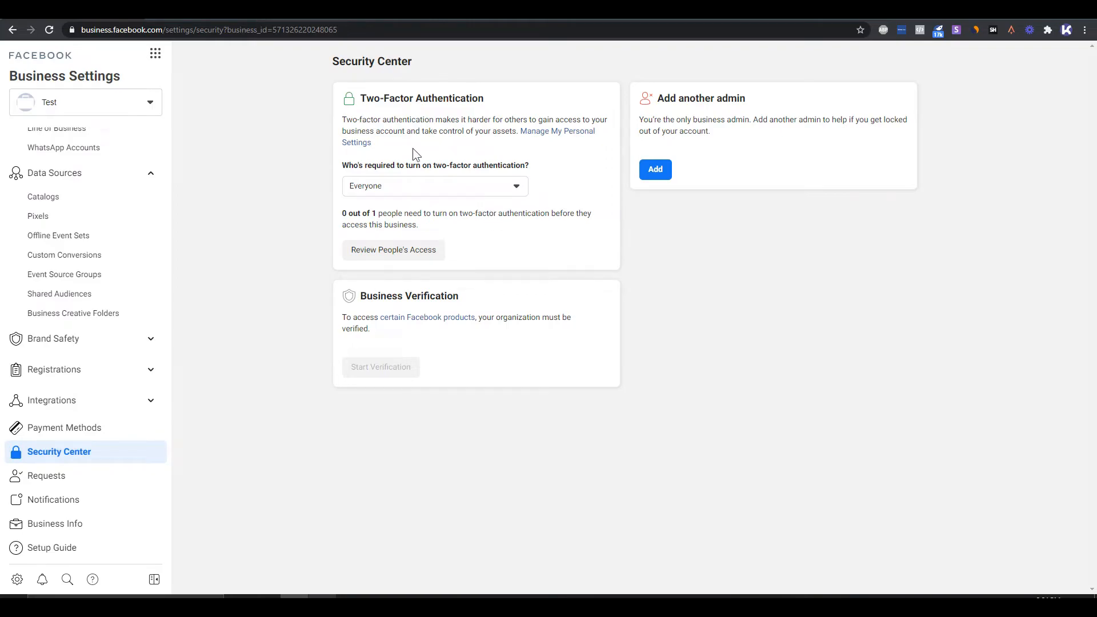
{"action": "left_click_drag", "start_coordinate": [489, 104], "coordinate": [356, 104]}
{"action": "left_click", "coordinate": [434, 188]}
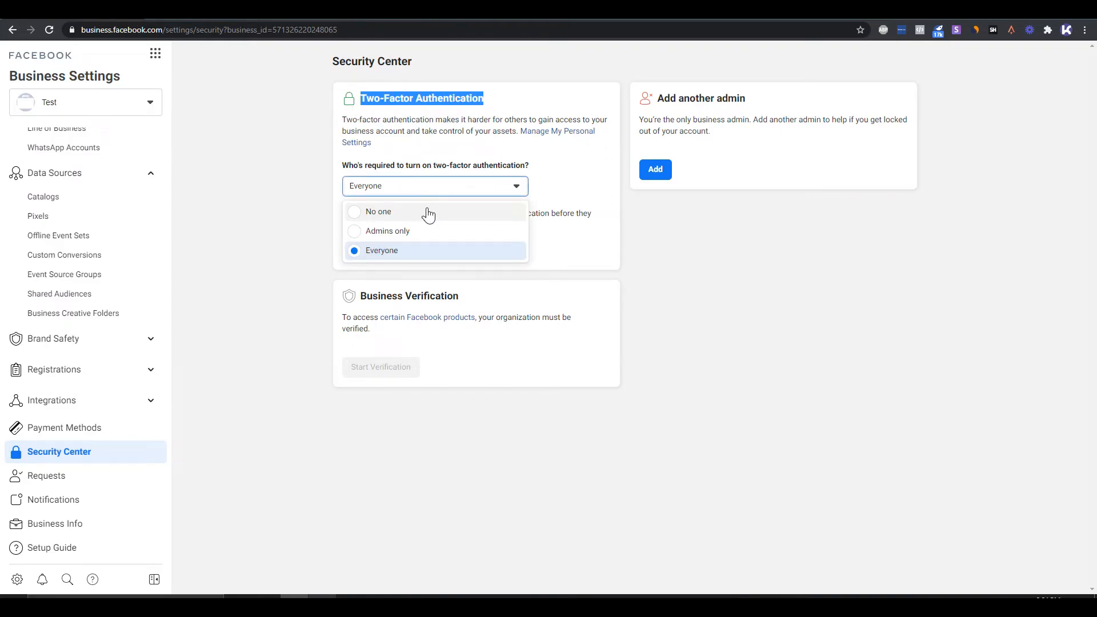
{"action": "left_click", "coordinate": [411, 256]}
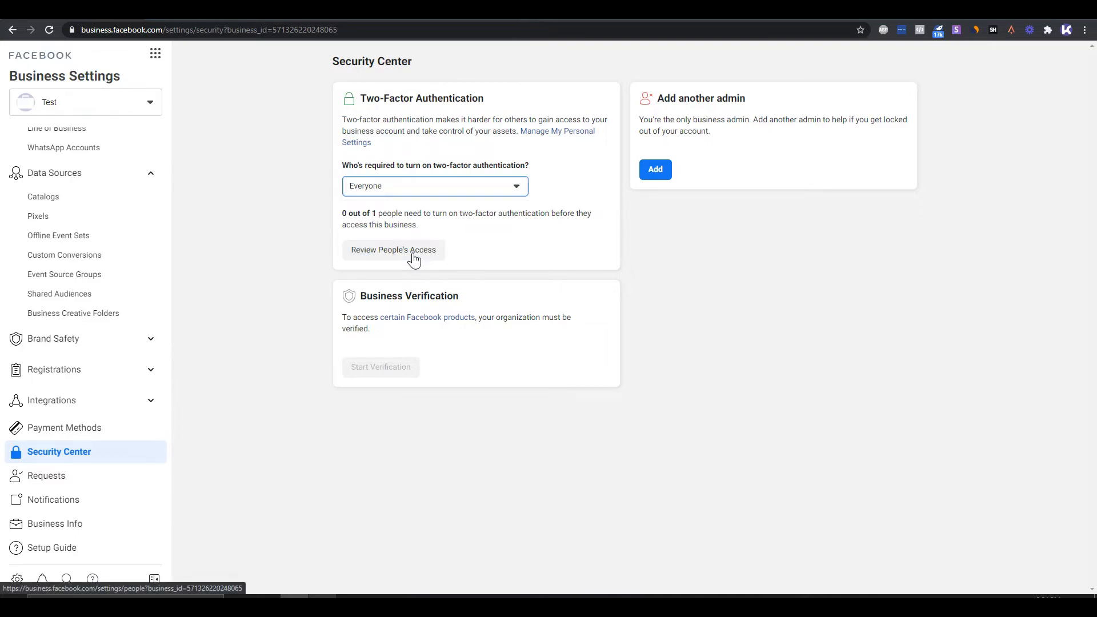
{"action": "left_click", "coordinate": [346, 101]}
- Read the Business Verification requirements in the Security Center
{"action": "left_click_drag", "start_coordinate": [474, 290], "coordinate": [355, 298]}
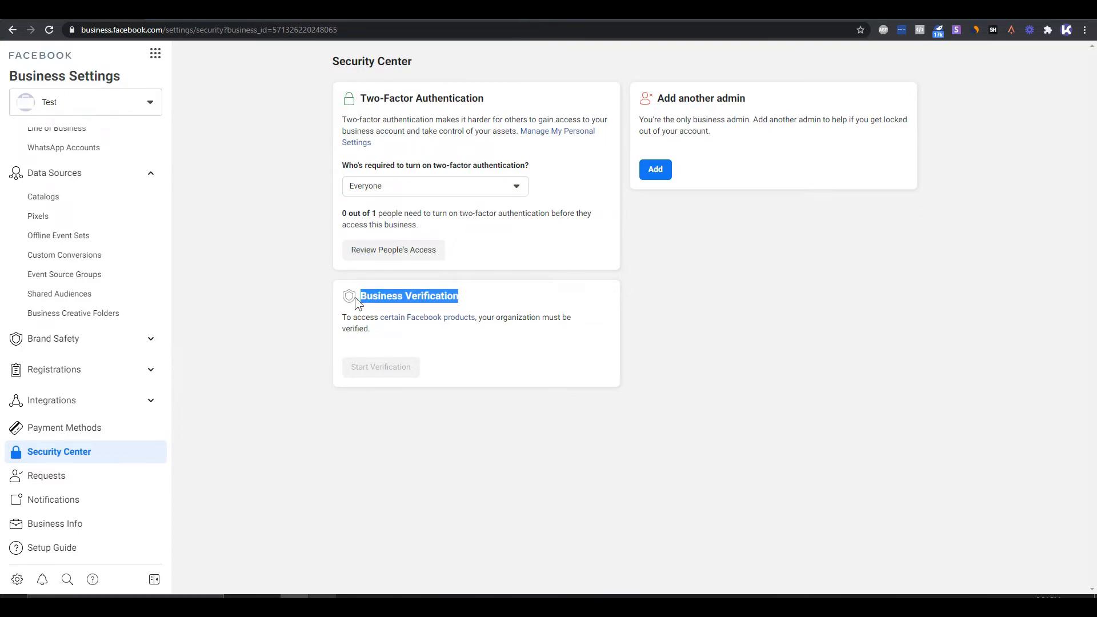
{"action": "left_click", "coordinate": [458, 338]}
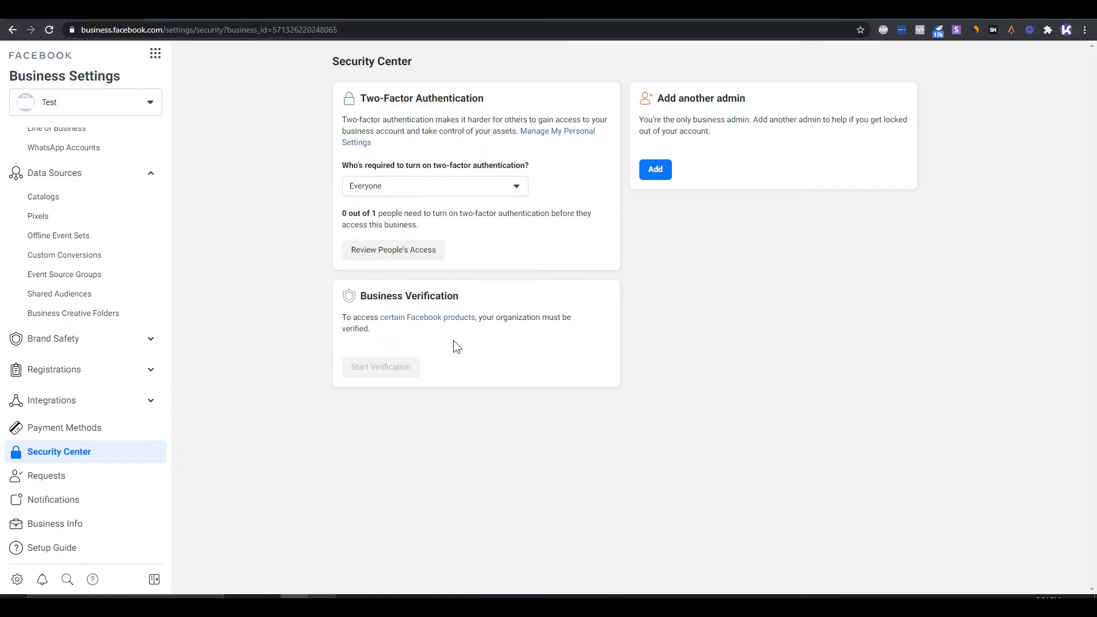
{"action": "left_click_drag", "start_coordinate": [427, 333], "coordinate": [369, 345]}
{"action": "left_click", "coordinate": [414, 369]}
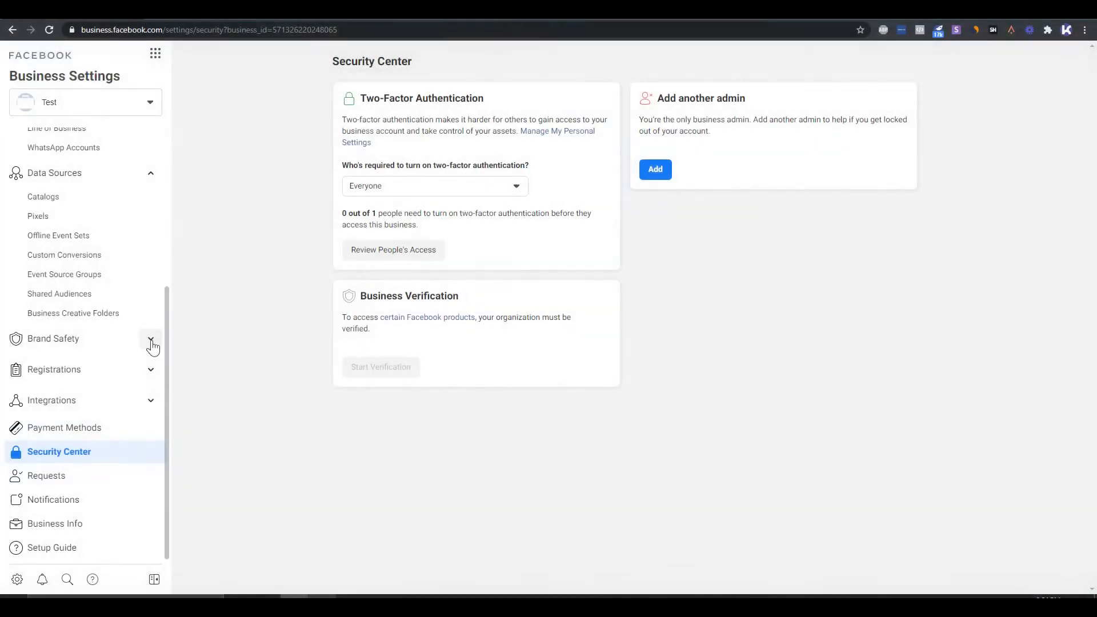
- Add the domain kokimedia-demo.myshopify.com to the business under Brand Safety and reload the Domains page
{"action": "left_click", "coordinate": [151, 343]}
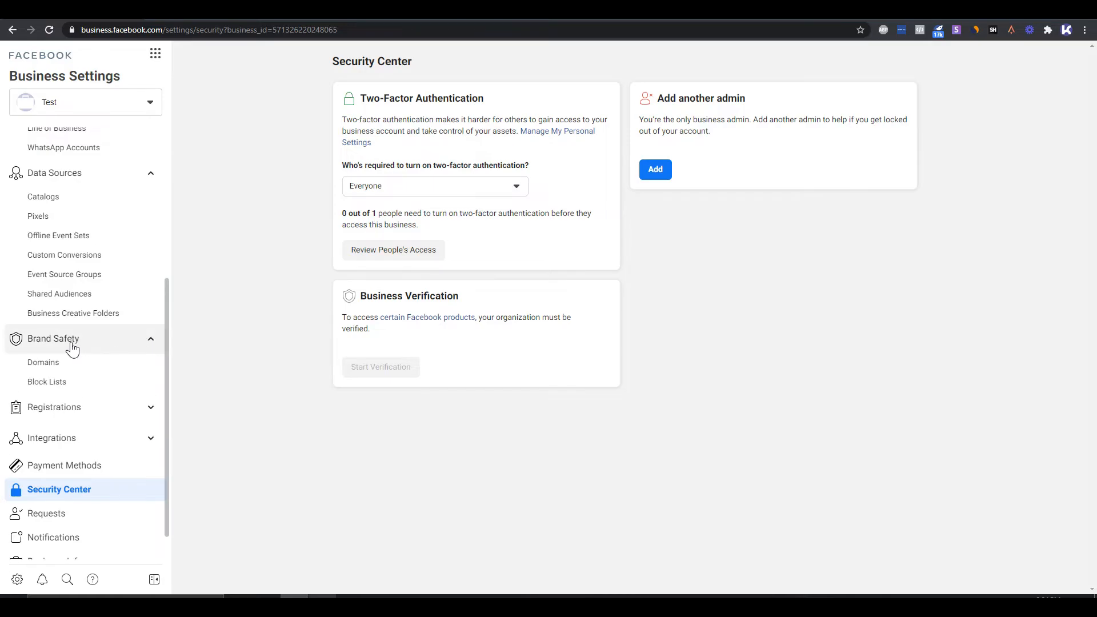
{"action": "left_click", "coordinate": [67, 369]}
{"action": "left_click", "coordinate": [629, 315]}
{"action": "left_click", "coordinate": [560, 241]}
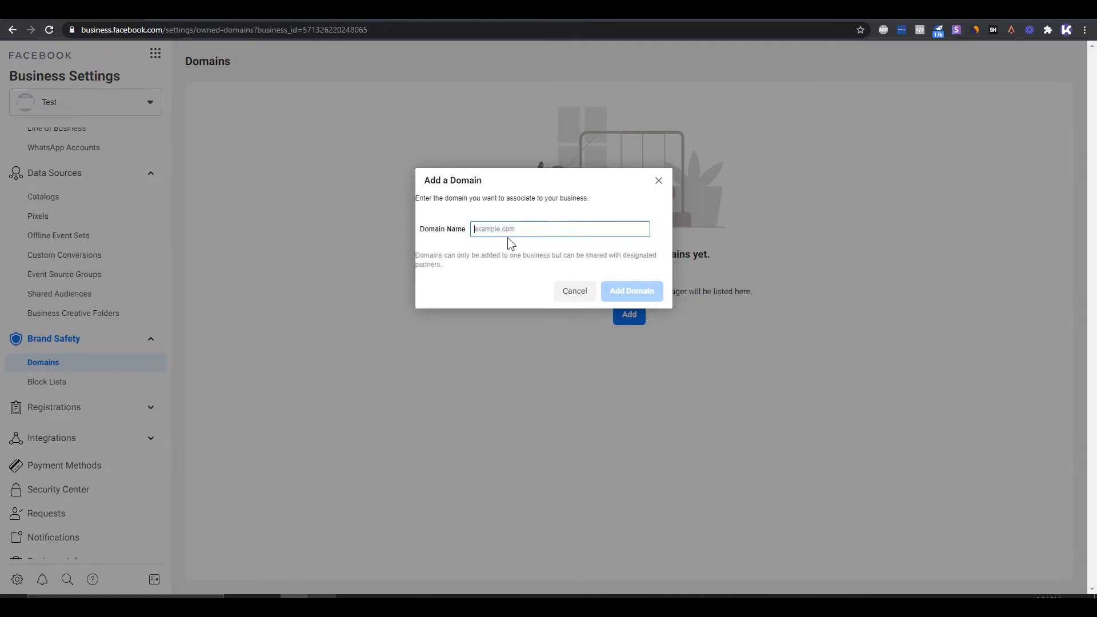
{"action": "type", "text": "https://kokimedia-demo.myshopify.com/"}
{"action": "left_click_drag", "start_coordinate": [473, 229], "coordinate": [496, 229]}
{"action": "key", "text": "BackSpace"}
{"action": "left_click", "coordinate": [592, 234]}
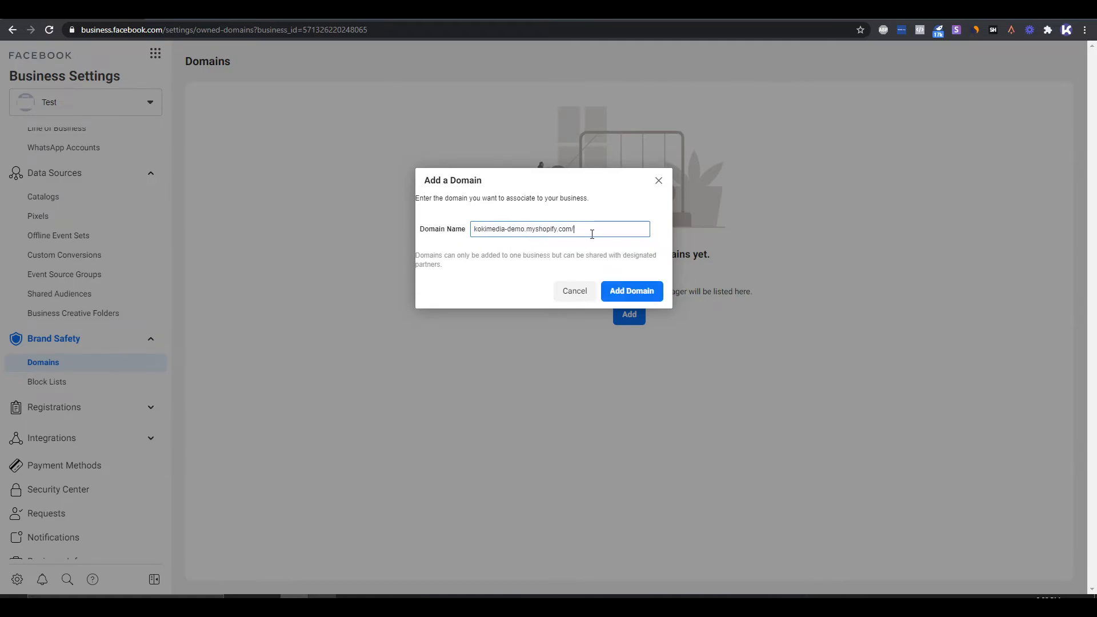
{"action": "left_click", "coordinate": [643, 293]}
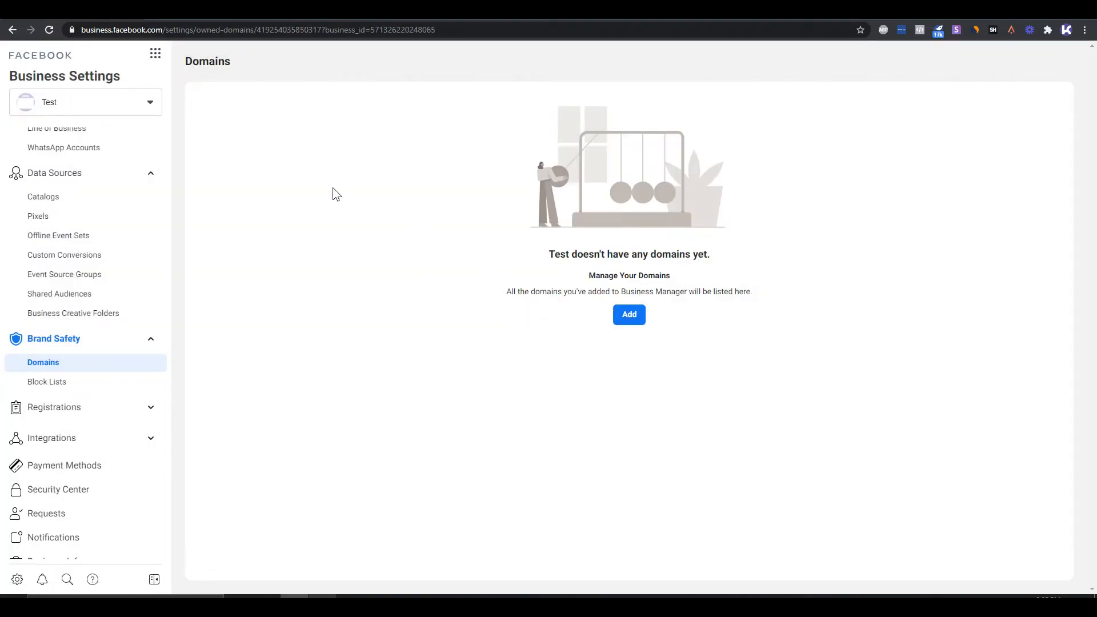
{"action": "left_click", "coordinate": [48, 31]}
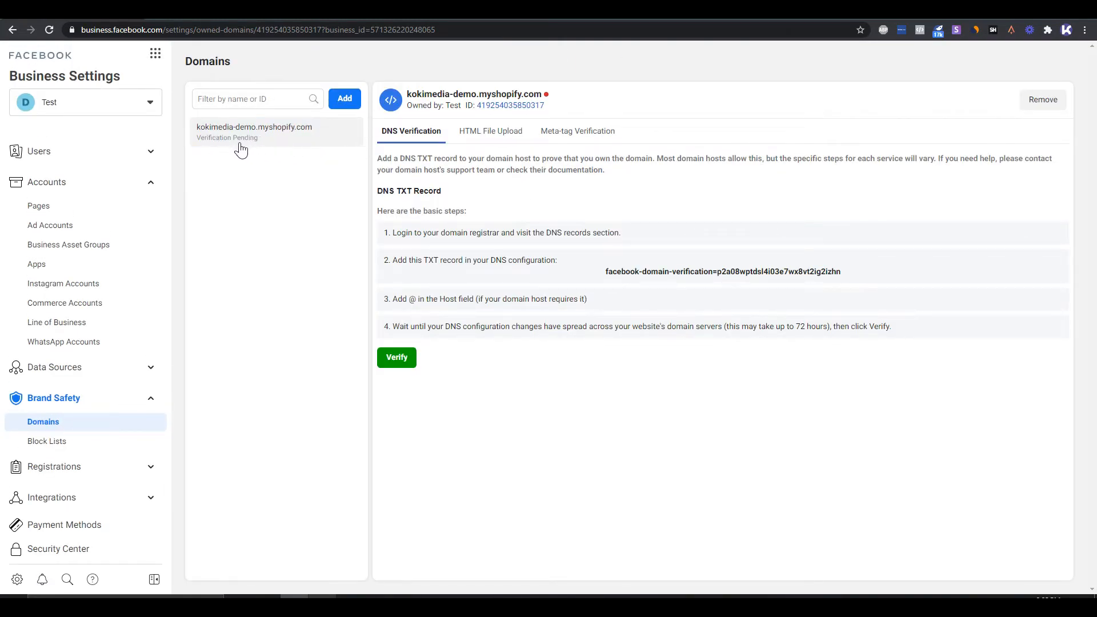
- Copy the domain's meta-tag verification code, then switch to the Shopify admin and open the Debut theme's theme.liquid for code editing
{"action": "left_click", "coordinate": [575, 136]}
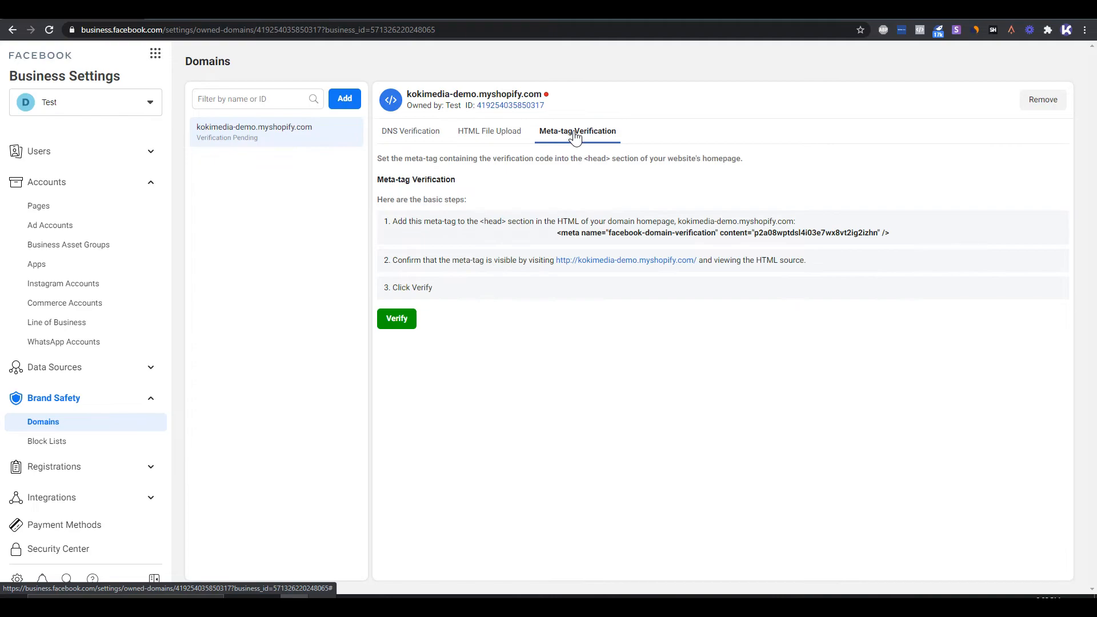
{"action": "left_click", "coordinate": [647, 235]}
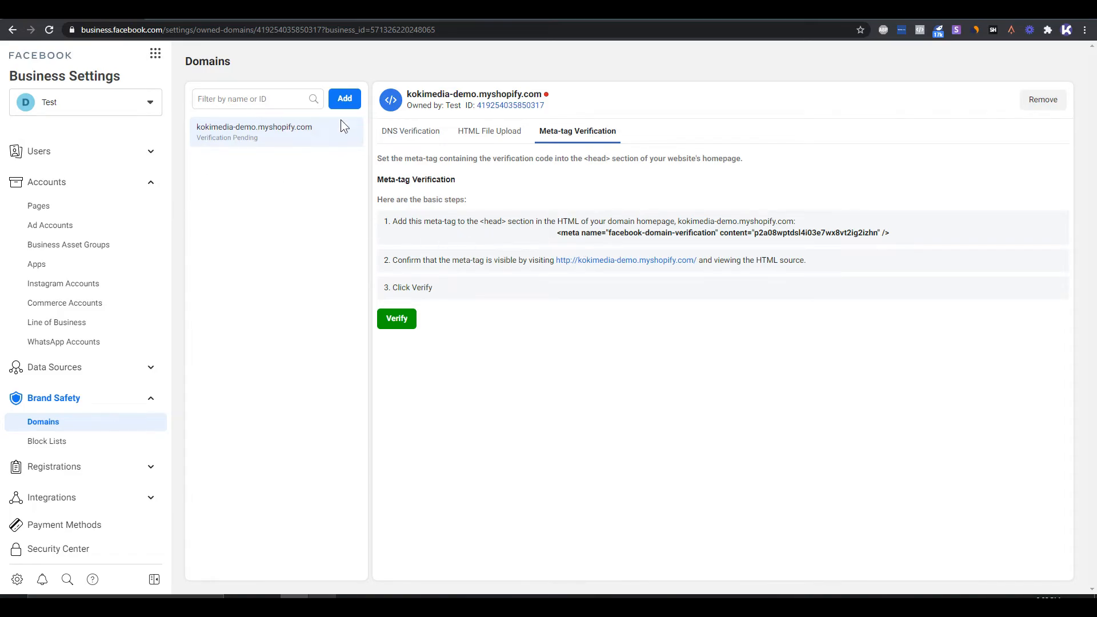
{"action": "left_click", "coordinate": [486, 10]}
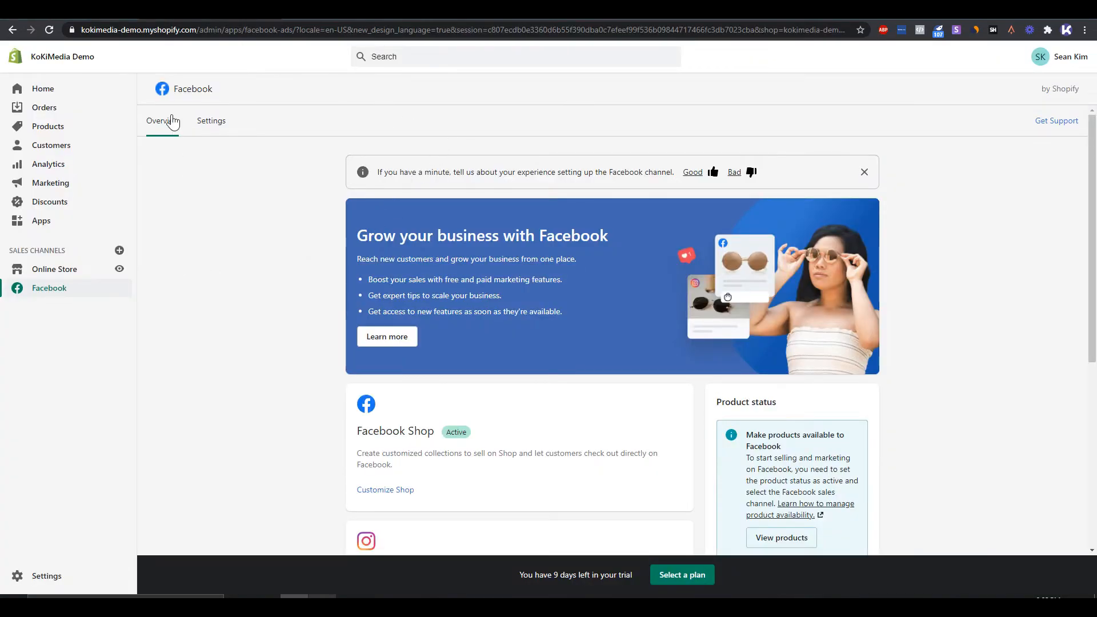
{"action": "left_click", "coordinate": [64, 270]}
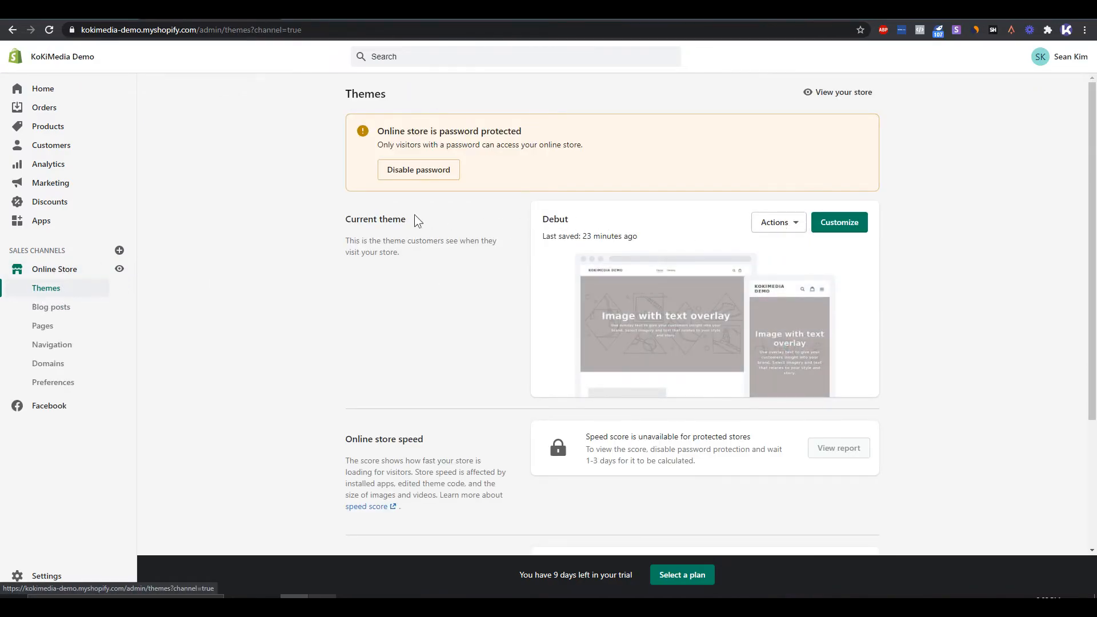
{"action": "left_click", "coordinate": [779, 231]}
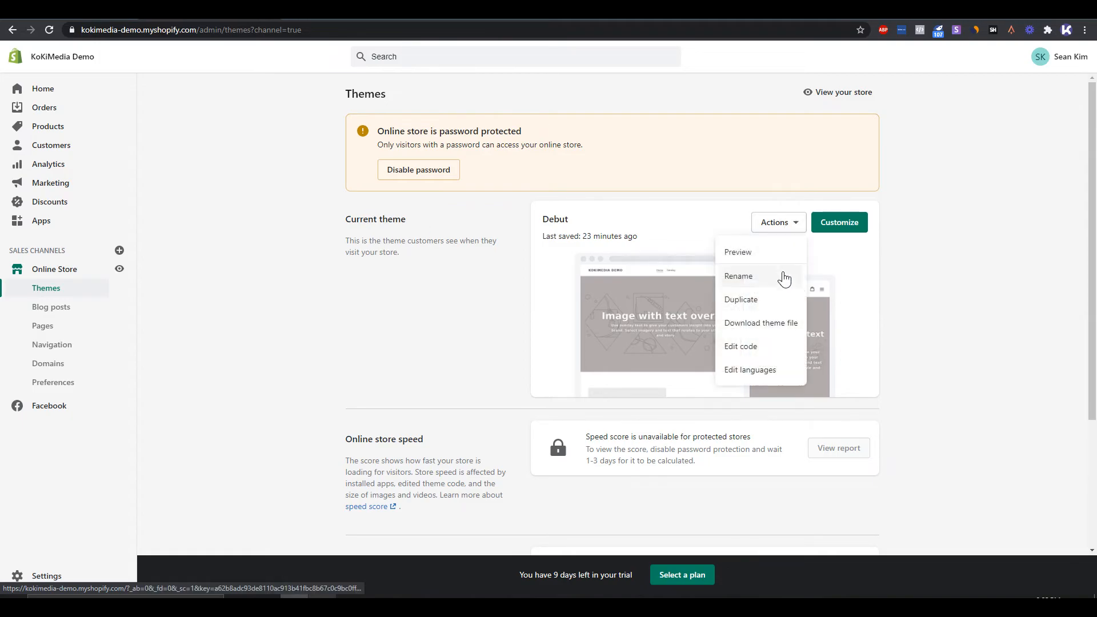
{"action": "left_click", "coordinate": [773, 346]}
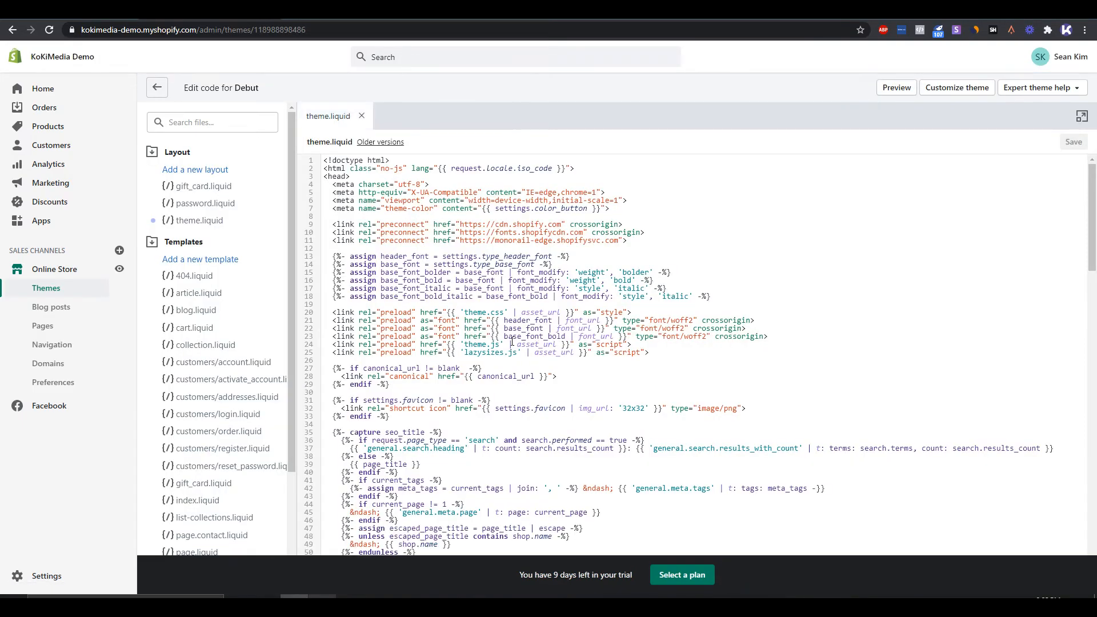
{"action": "left_click", "coordinate": [218, 229]}
- Paste the facebook-domain-verification meta tag on a new line below the theme-color meta tag in the head of theme.liquid and save the file
{"action": "left_click", "coordinate": [357, 179]}
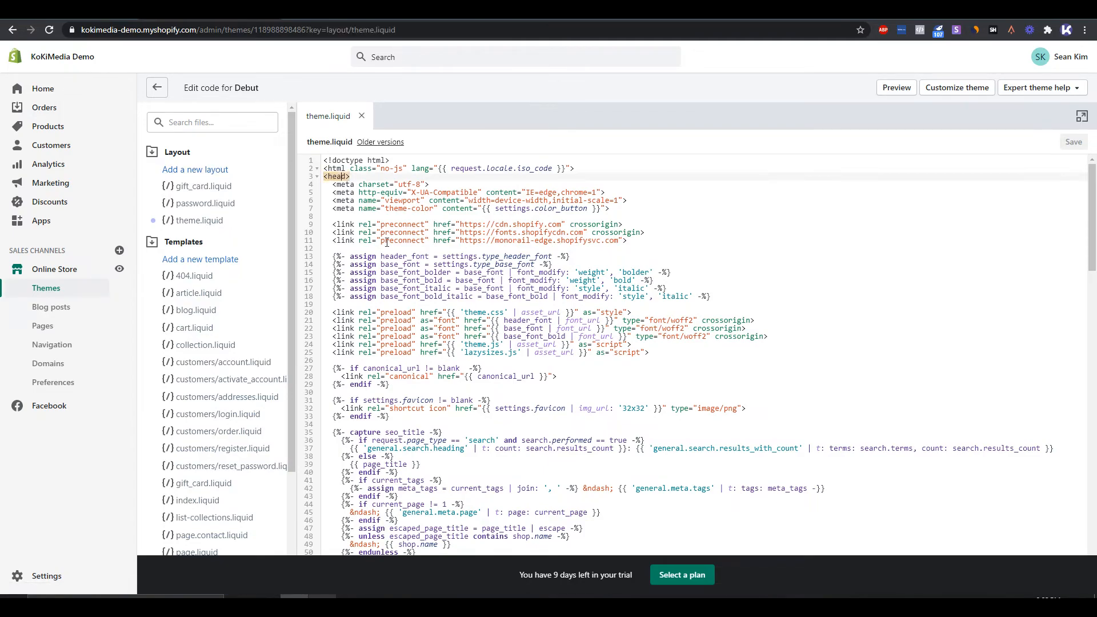
{"action": "scroll", "coordinate": [382, 292], "scroll_direction": "down", "scroll_amount": 4}
{"action": "scroll", "coordinate": [382, 291], "scroll_direction": "up", "scroll_amount": 4}
{"action": "scroll", "coordinate": [403, 305], "scroll_direction": "down", "scroll_amount": 8}
{"action": "scroll", "coordinate": [403, 305], "scroll_direction": "down", "scroll_amount": 10}
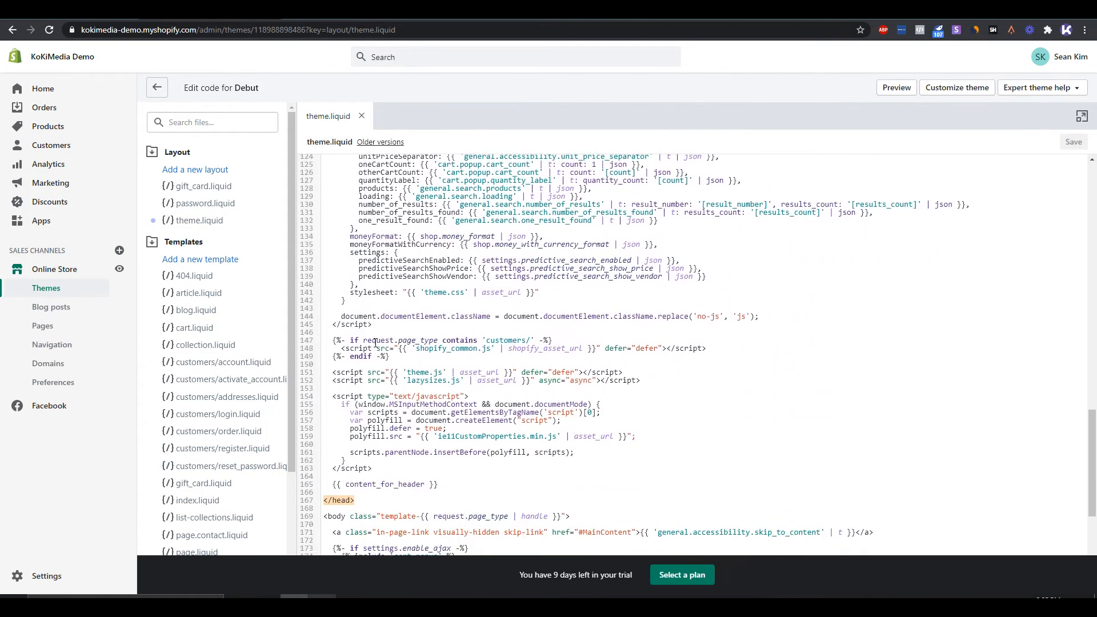
{"action": "scroll", "coordinate": [352, 348], "scroll_direction": "up", "scroll_amount": 15}
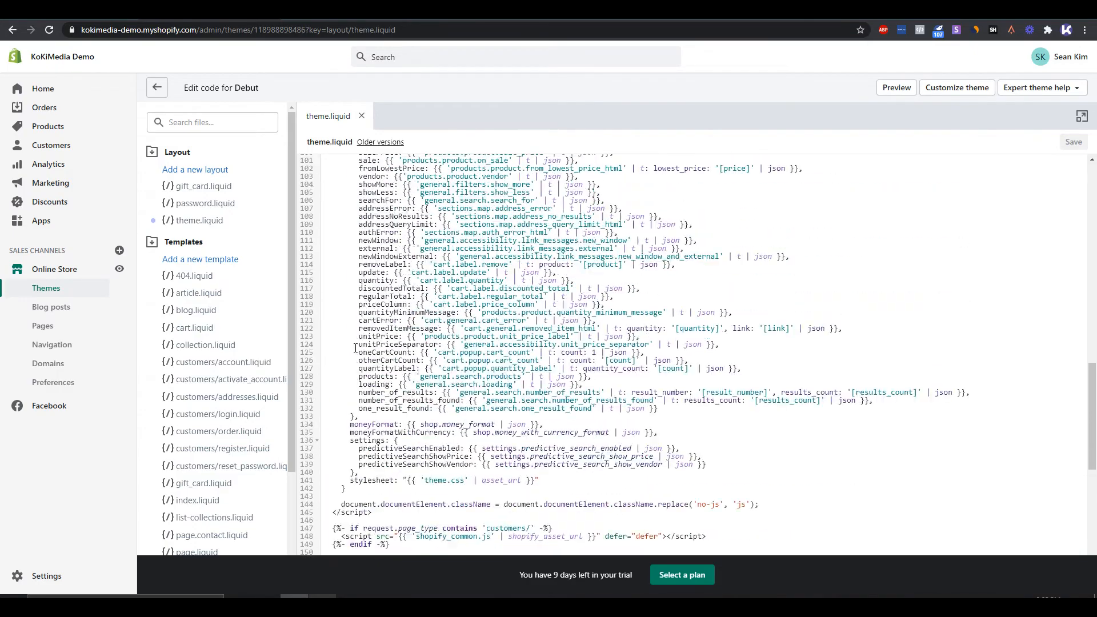
{"action": "left_click", "coordinate": [629, 209]}
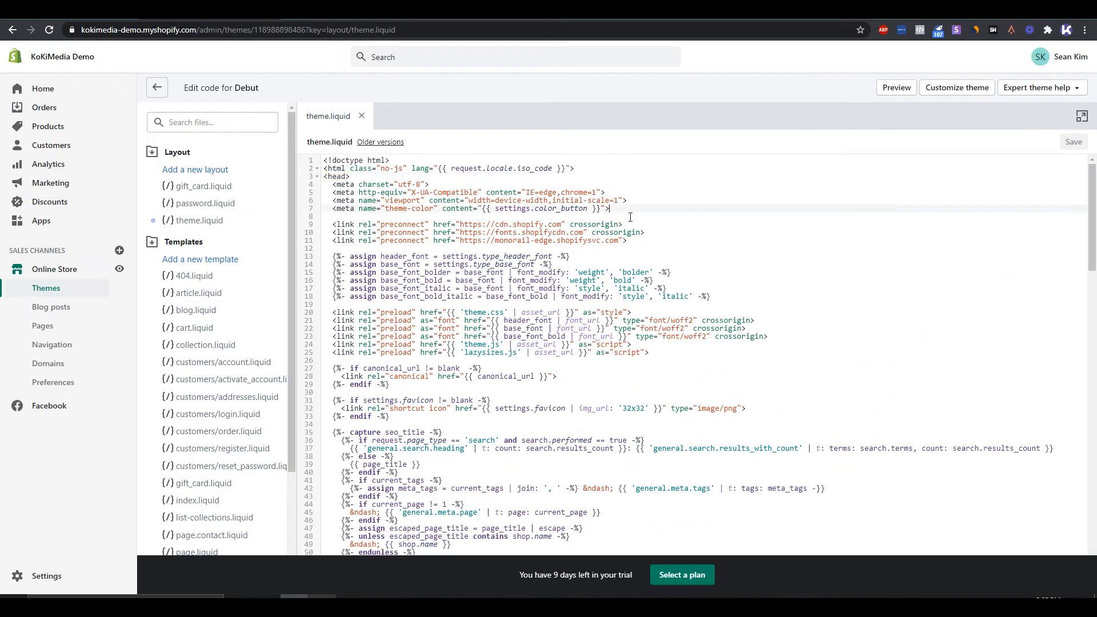
{"action": "key", "text": "Return"}
{"action": "type", "text": "<meta name=\"facebook-domain-verification\" content=\"p2a08wptdsl4i03ejwx8vt2ig2izhn\" />"}
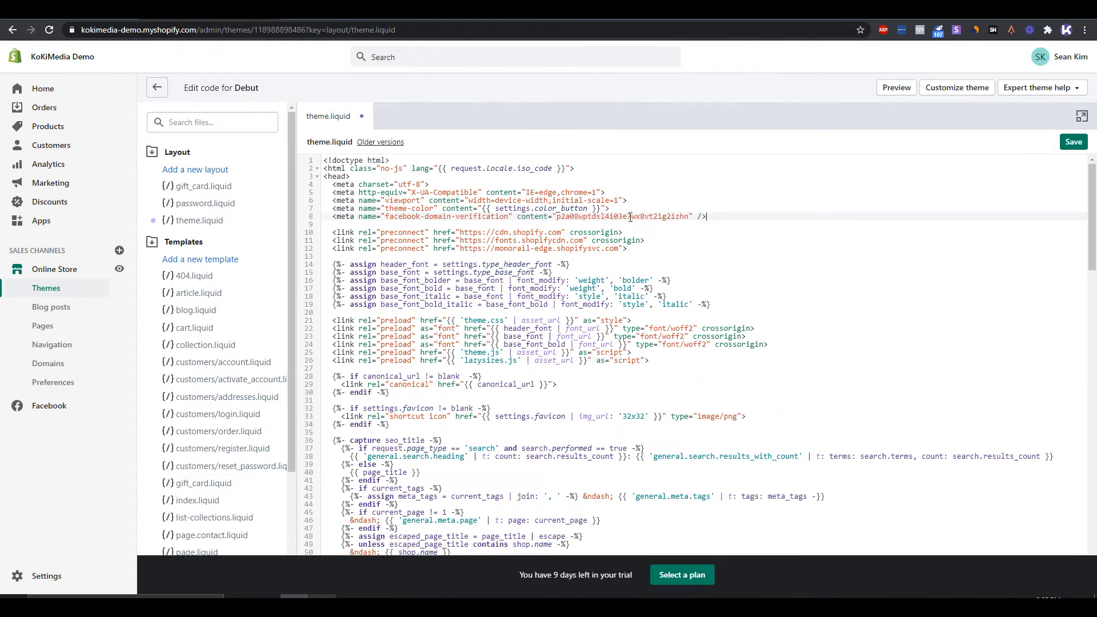
{"action": "left_click_drag", "start_coordinate": [755, 222], "coordinate": [434, 217]}
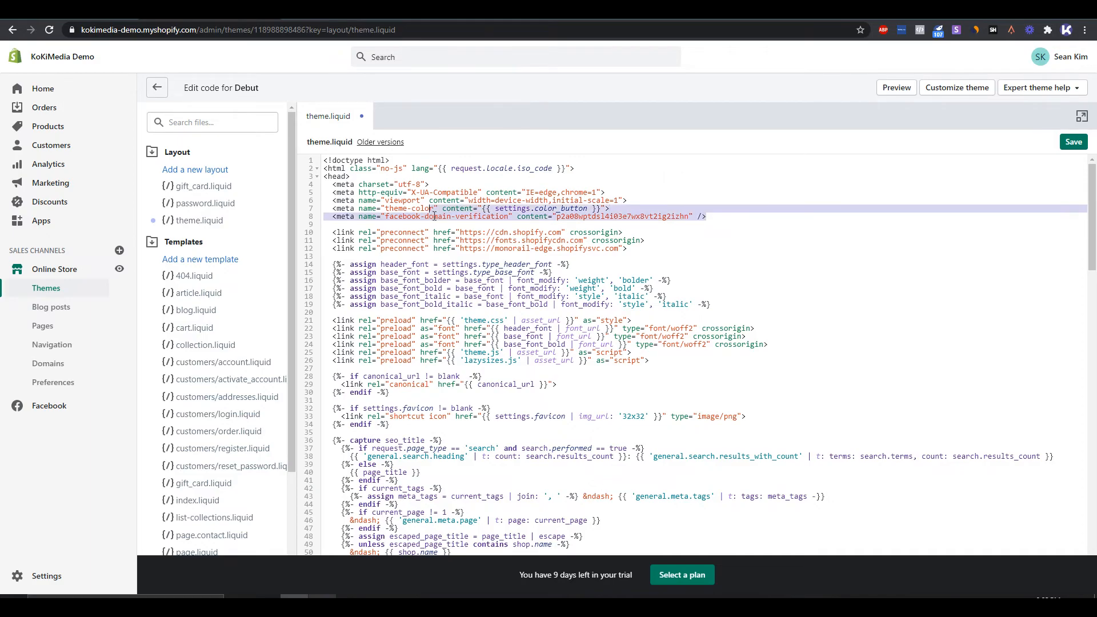
{"action": "left_click", "coordinate": [471, 227]}
{"action": "left_click", "coordinate": [1074, 142]}
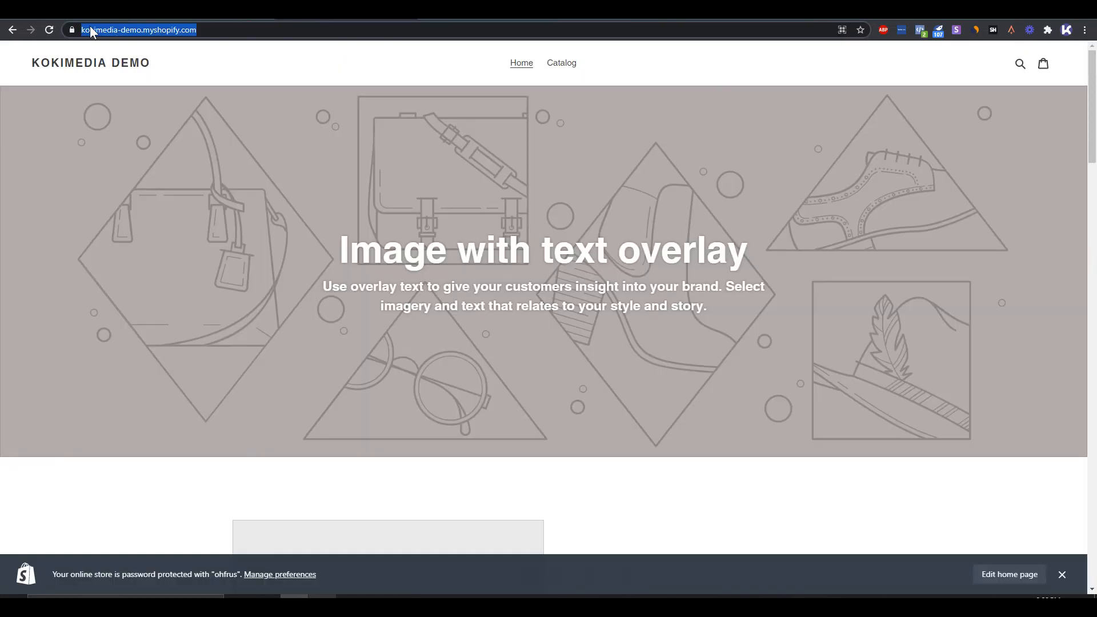
- Reload the store's home page, return to Facebook Business Settings and try to verify kokimedia-demo.myshopify.com through Meta-tag Verification
{"action": "key", "text": "Return"}
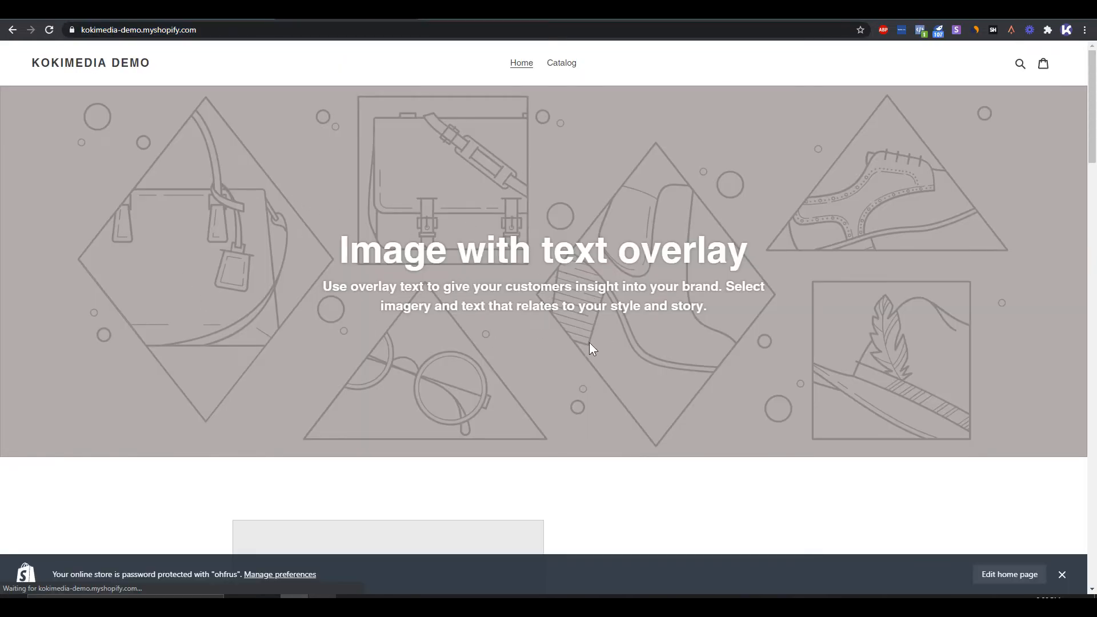
{"action": "left_click", "coordinate": [215, 14]}
{"action": "left_click", "coordinate": [114, 14]}
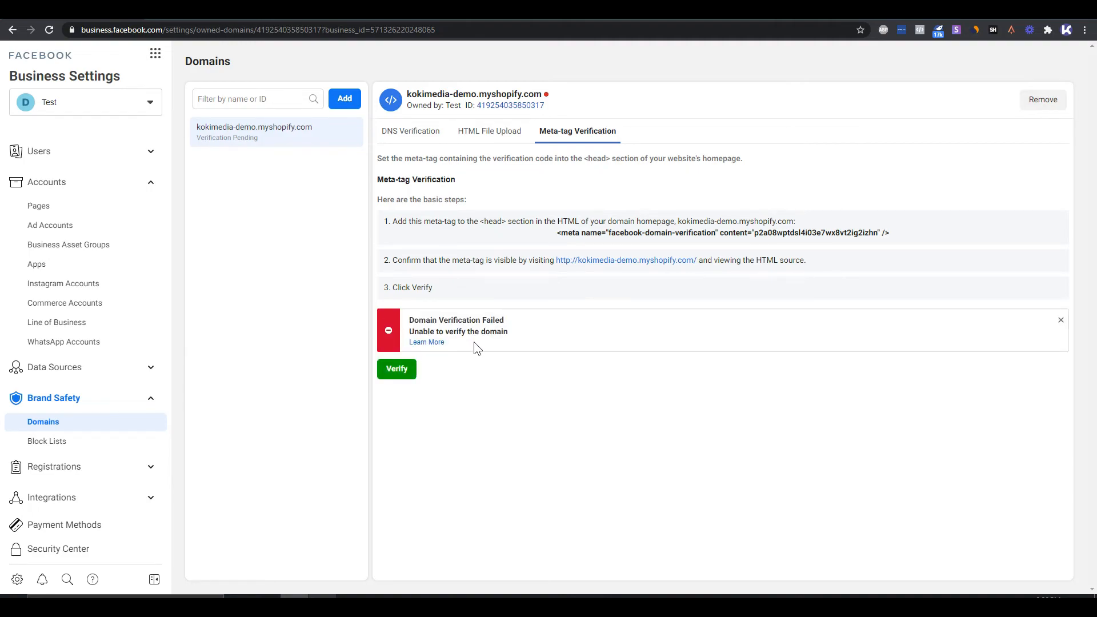
{"action": "left_click_drag", "start_coordinate": [470, 334], "coordinate": [413, 332]}
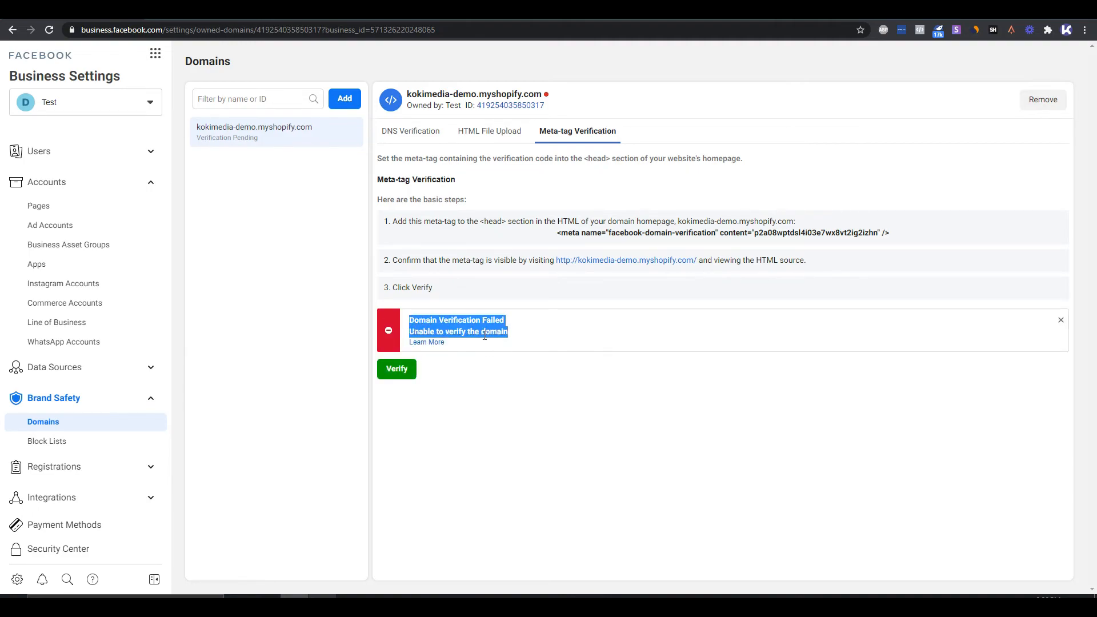
{"action": "left_click", "coordinate": [532, 342]}
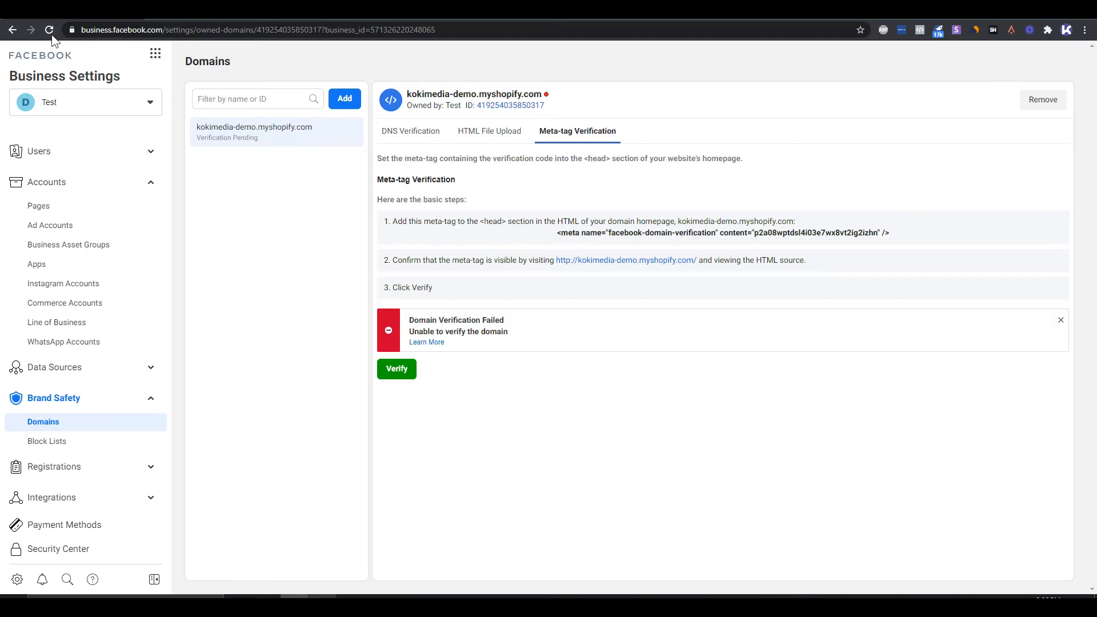
{"action": "left_click", "coordinate": [400, 370]}
{"action": "left_click", "coordinate": [149, 370]}
{"action": "left_click", "coordinate": [103, 411]}
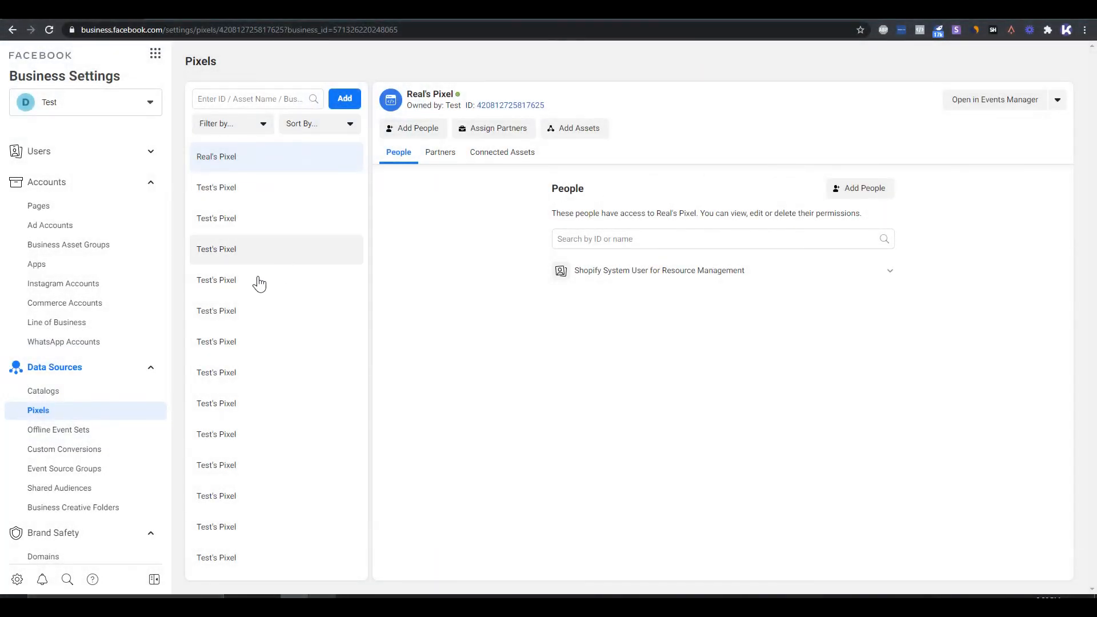
{"action": "left_click", "coordinate": [992, 103]}
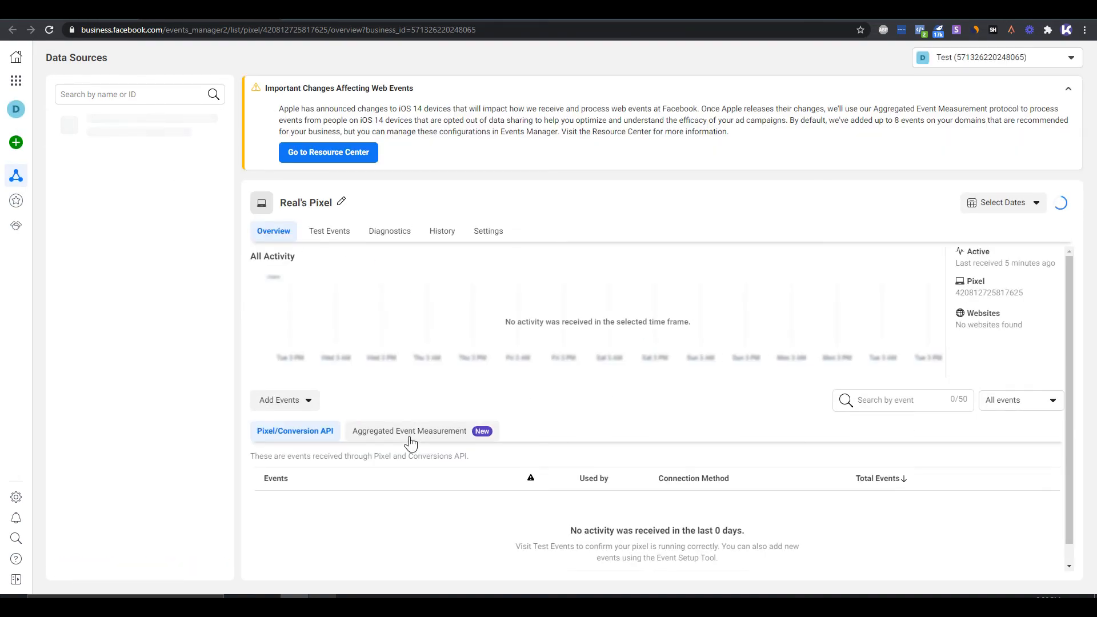
{"action": "left_click", "coordinate": [418, 438]}
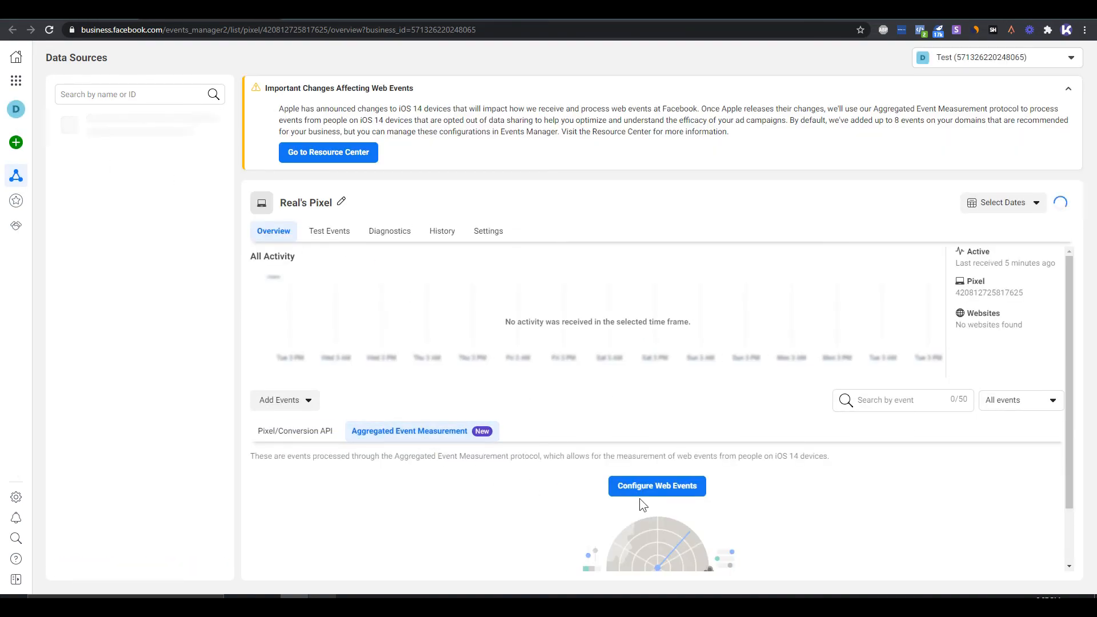
{"action": "left_click", "coordinate": [656, 492]}
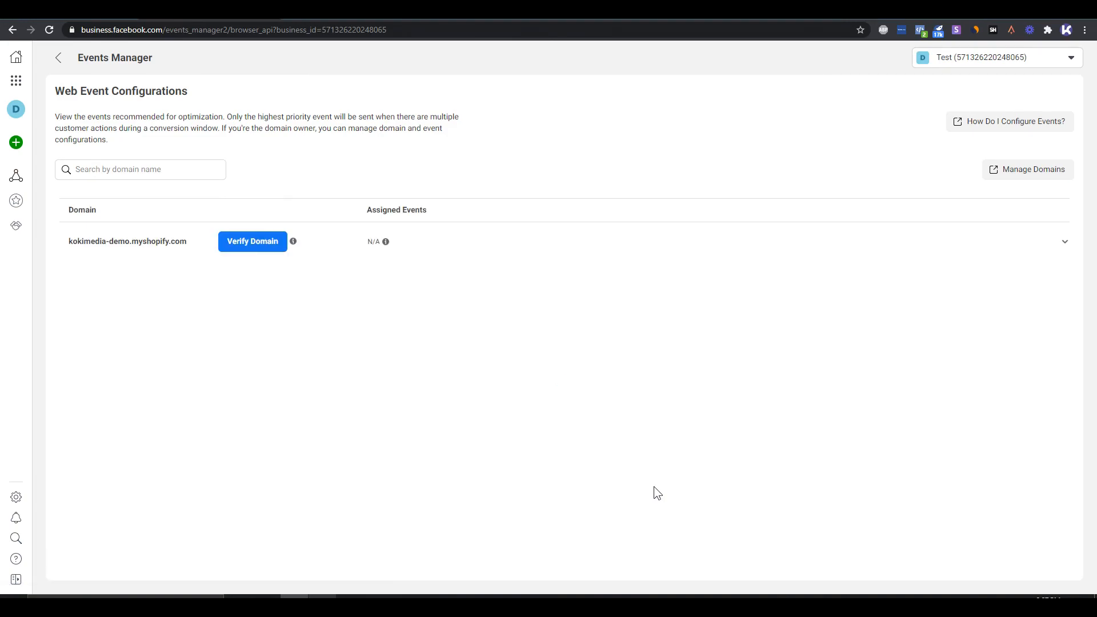
{"action": "left_click_drag", "start_coordinate": [64, 91], "coordinate": [193, 92]}
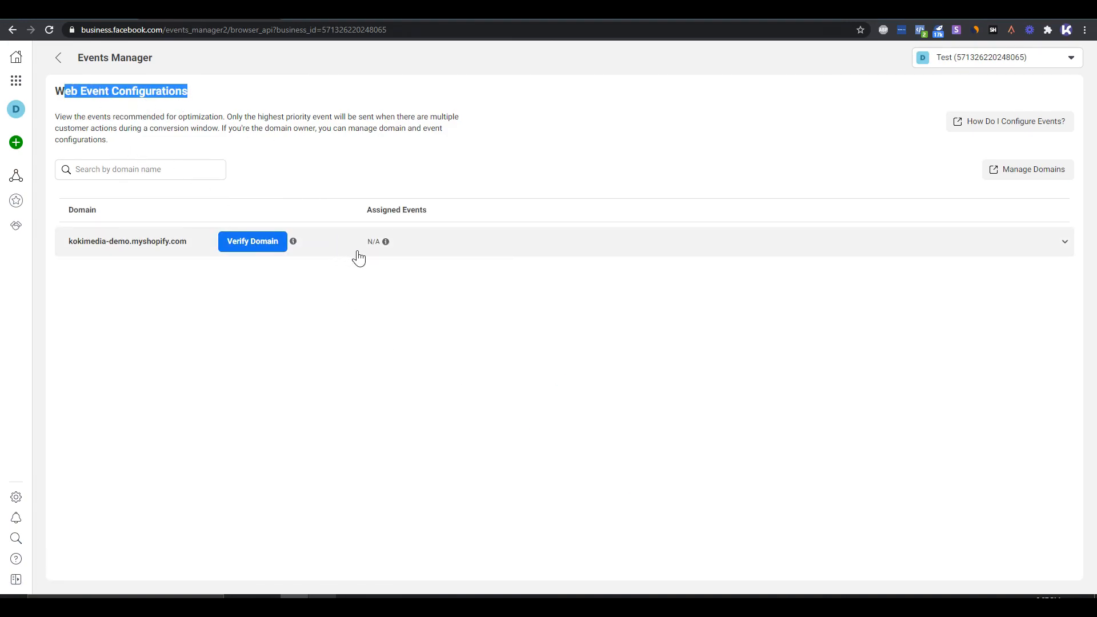
{"action": "left_click", "coordinate": [272, 248]}
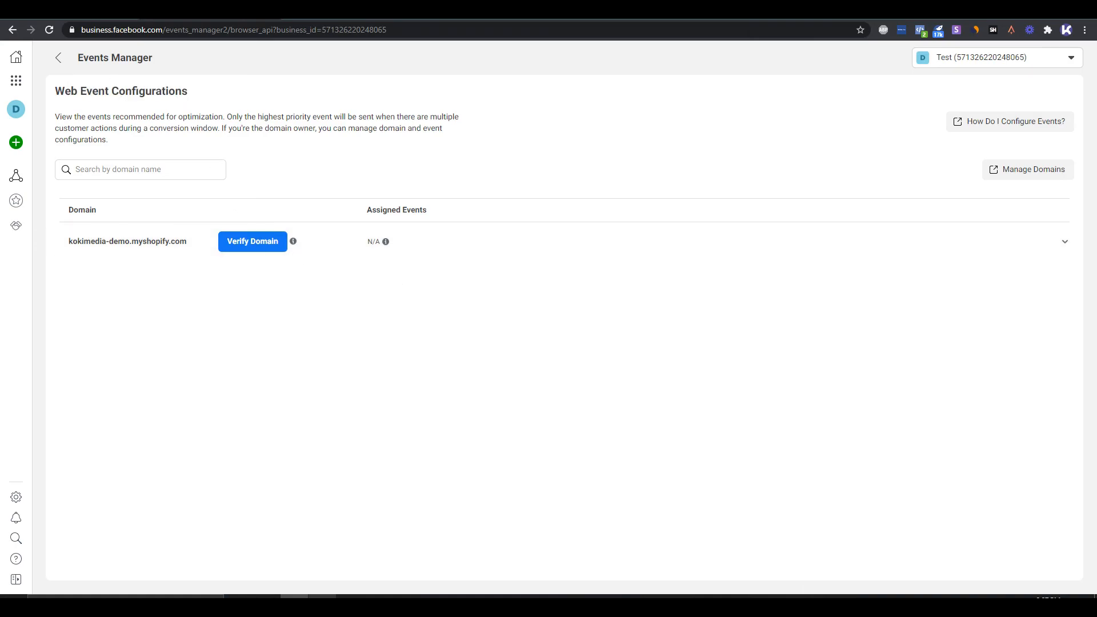